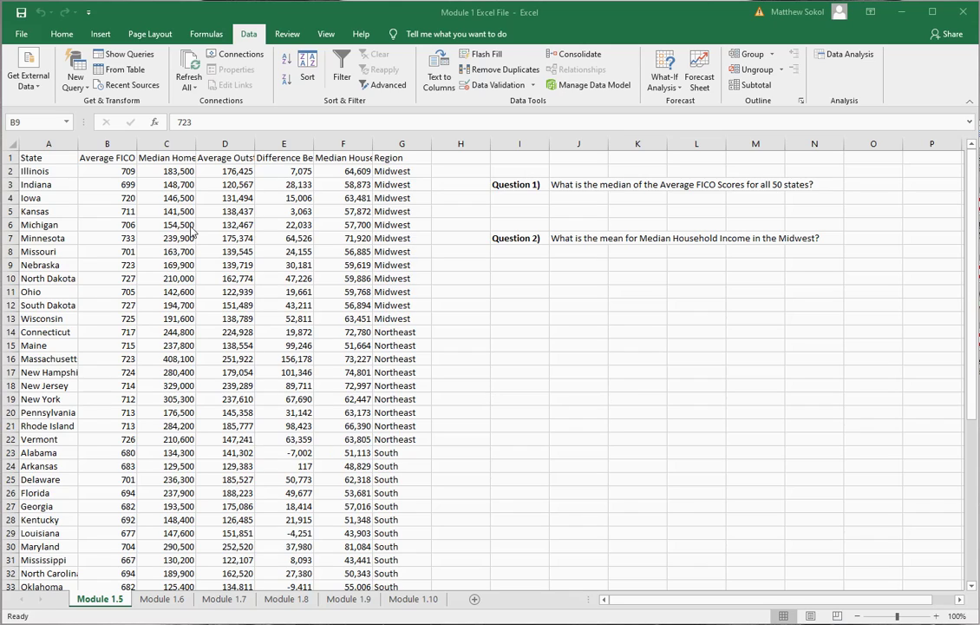
# Step: Review the full column header names from Average FICO Score in B1 through Region in G1
pyautogui.click(129, 159)
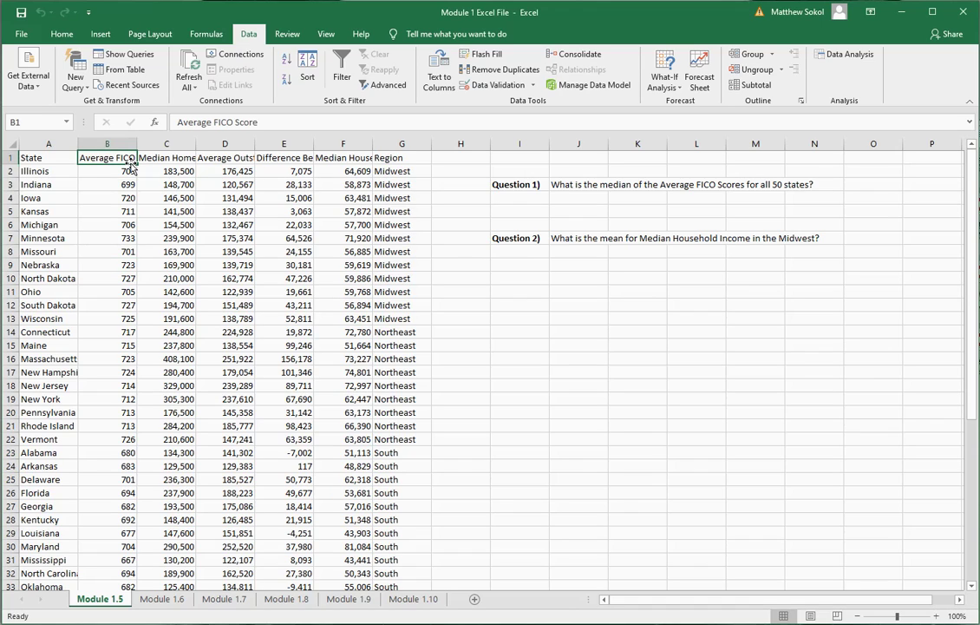
pyautogui.press('Right')
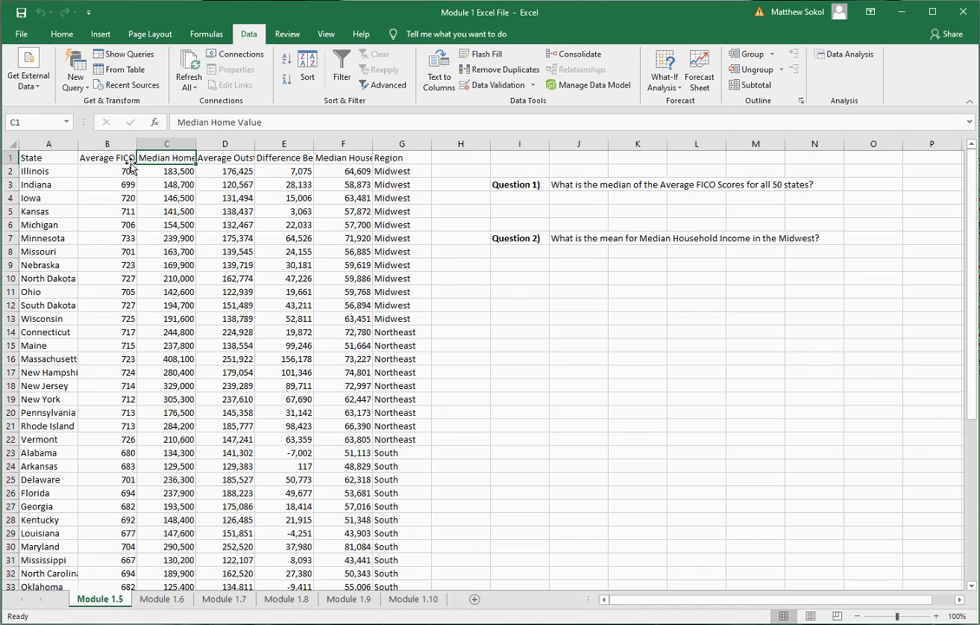
pyautogui.press('Right')
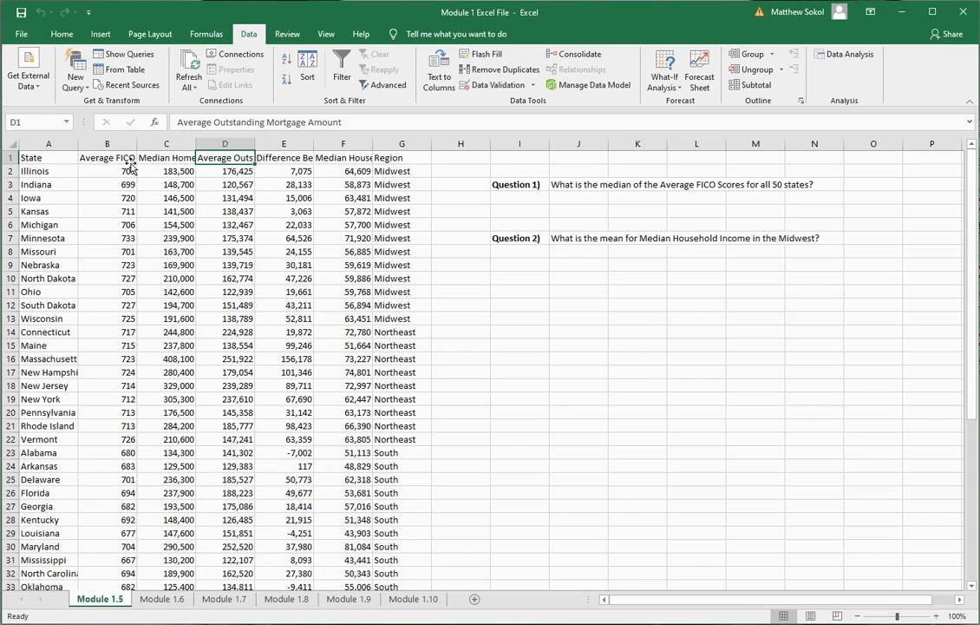
pyautogui.press('Right')
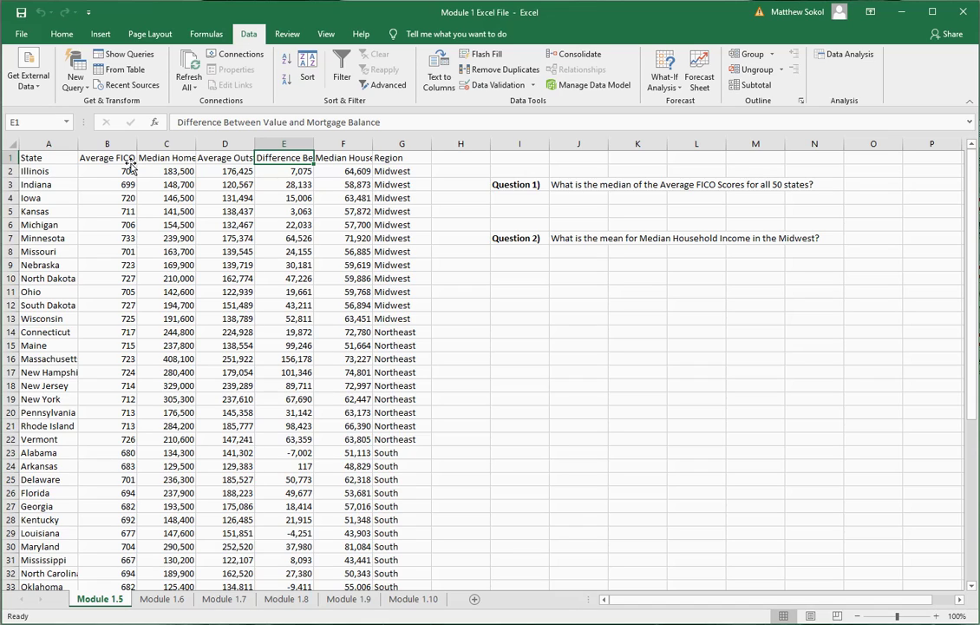
pyautogui.press('Right')
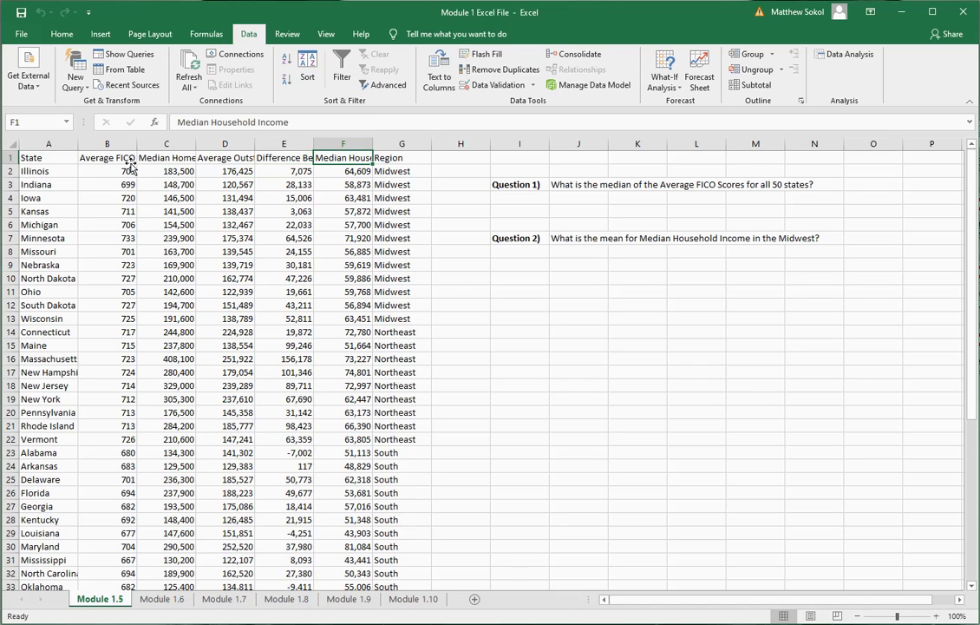
pyautogui.press('Right')
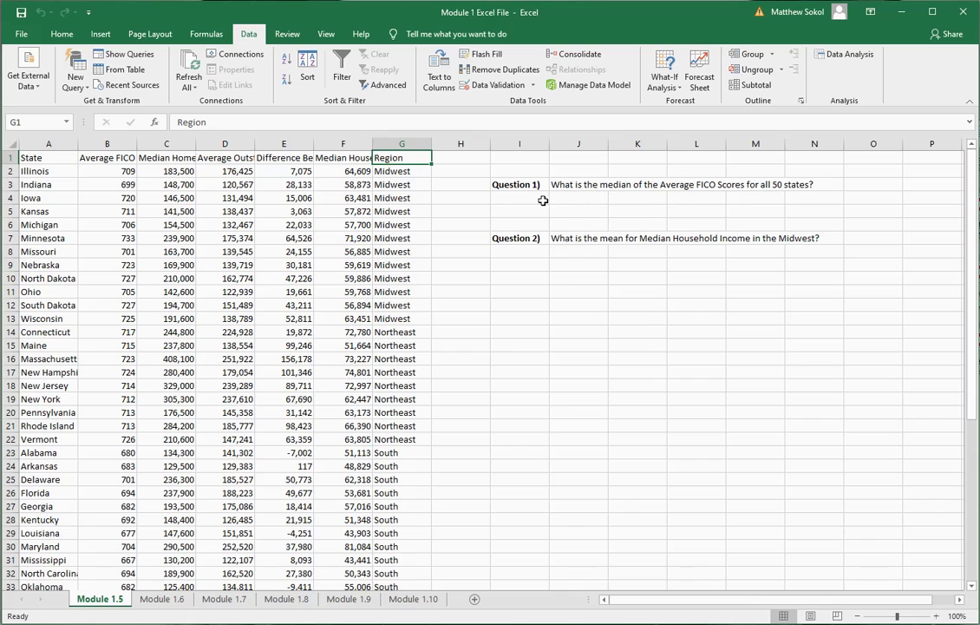
# Step: Start a MEDIAN formula in cell J4, under Question 1
pyautogui.click(571, 200)
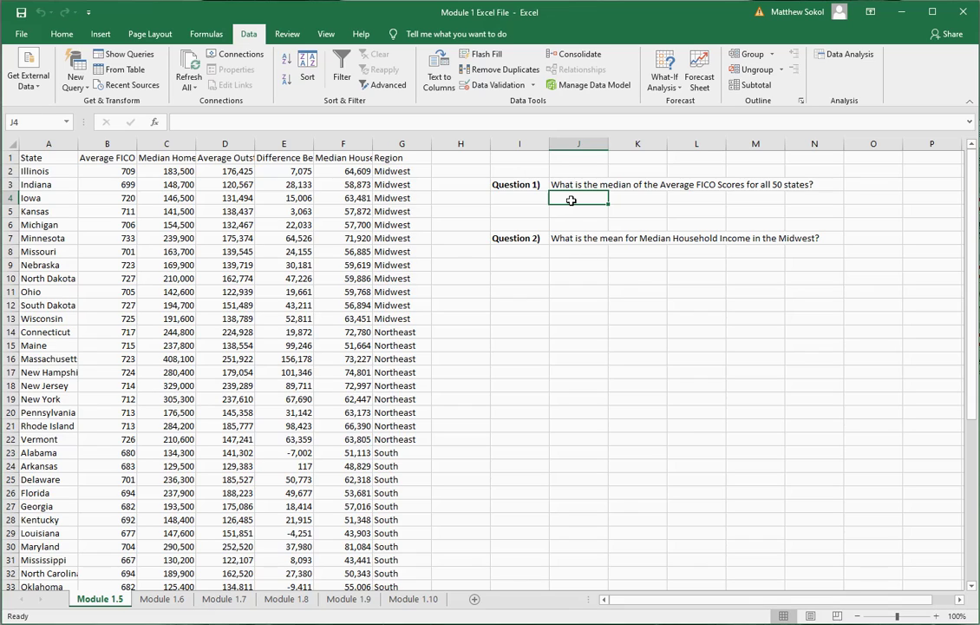
pyautogui.write('=')
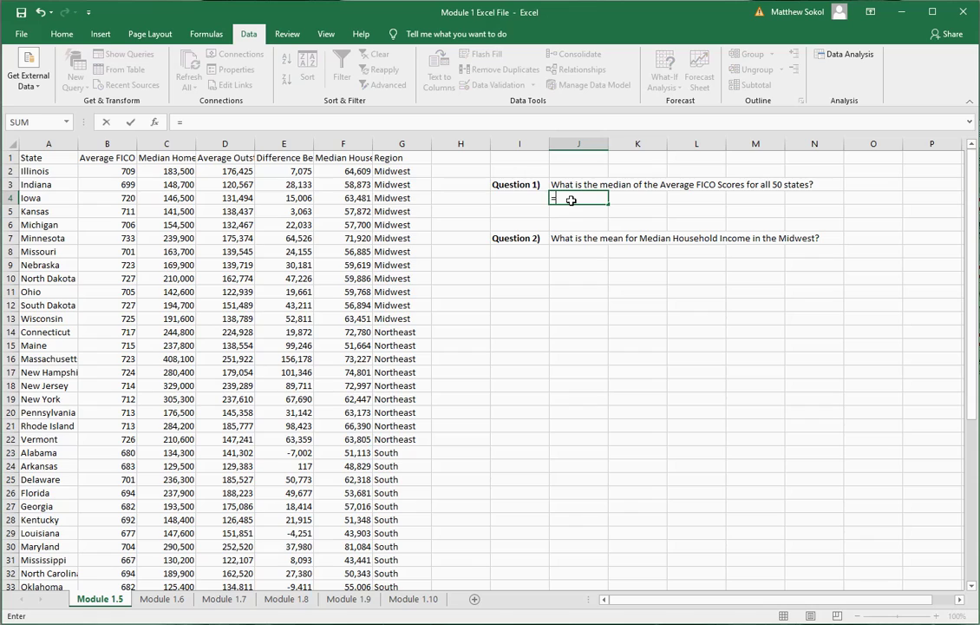
pyautogui.write('median')
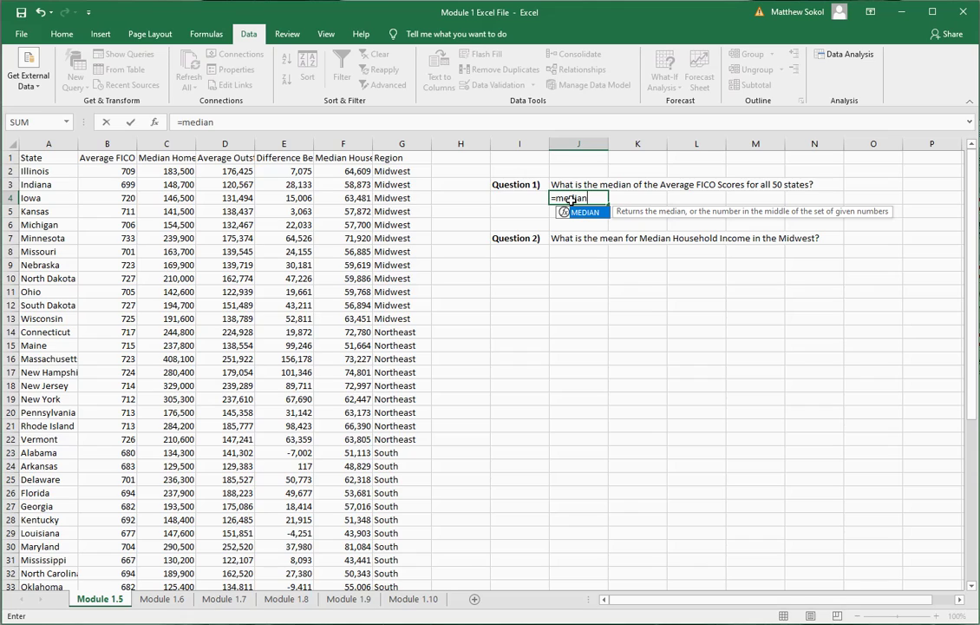
pyautogui.write('(')
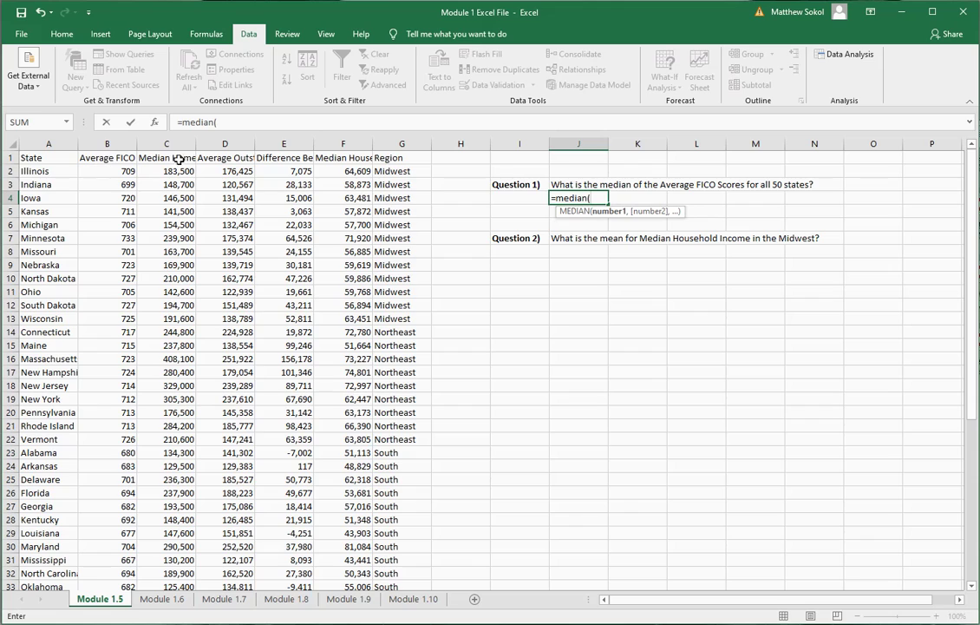
pyautogui.click(105, 173)
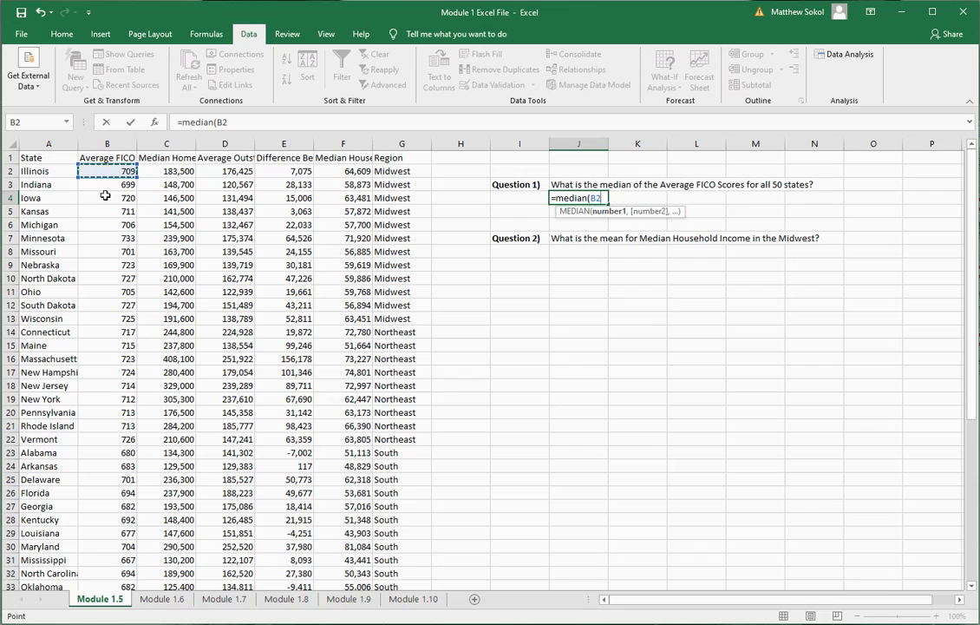
pyautogui.scroll(-9, 105, 196)
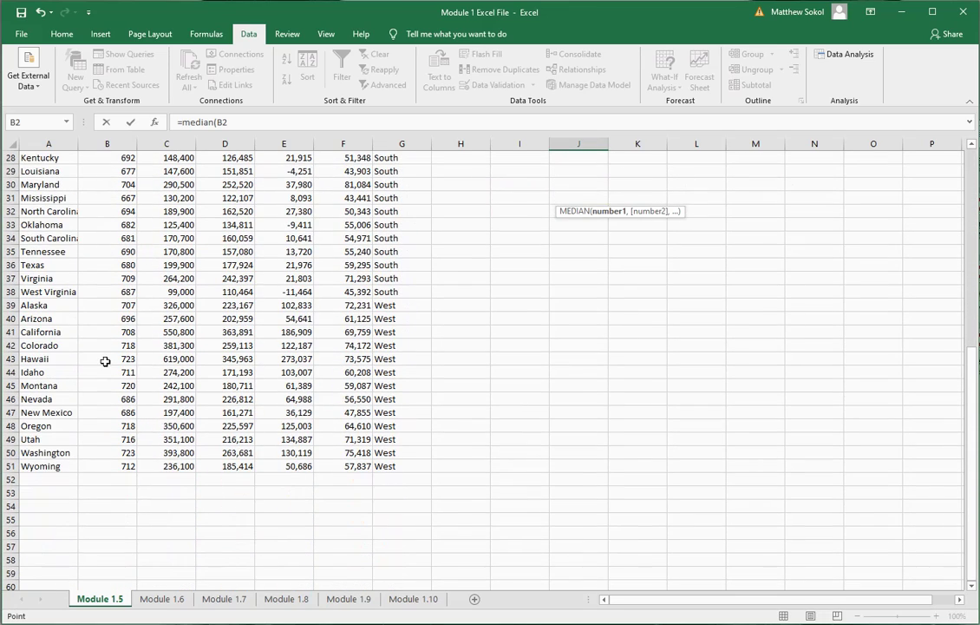
pyautogui.keyDown('shift'); pyautogui.click(105, 465); pyautogui.keyUp('shift')
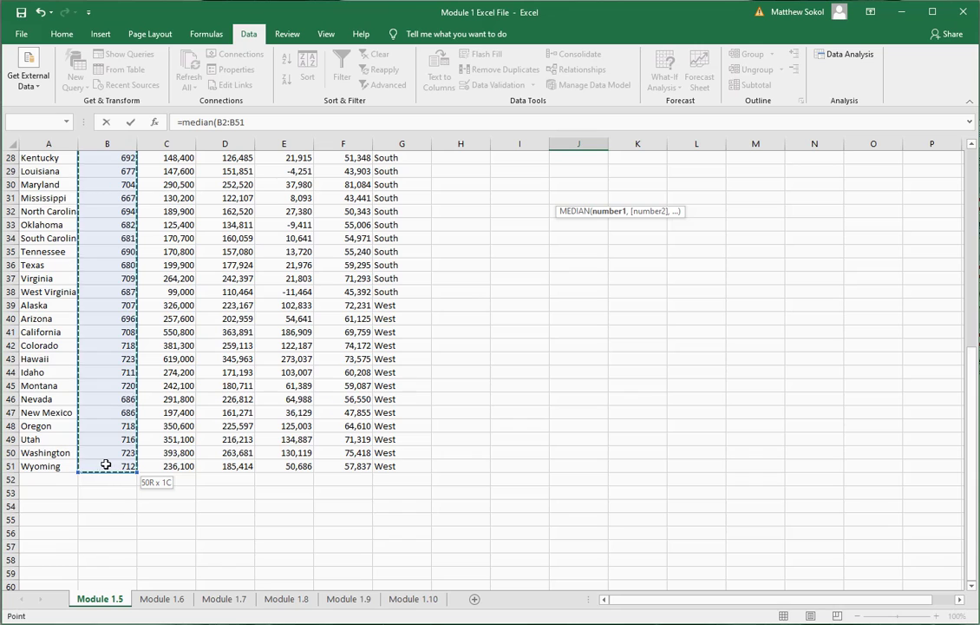
pyautogui.scroll(9, 105, 466)
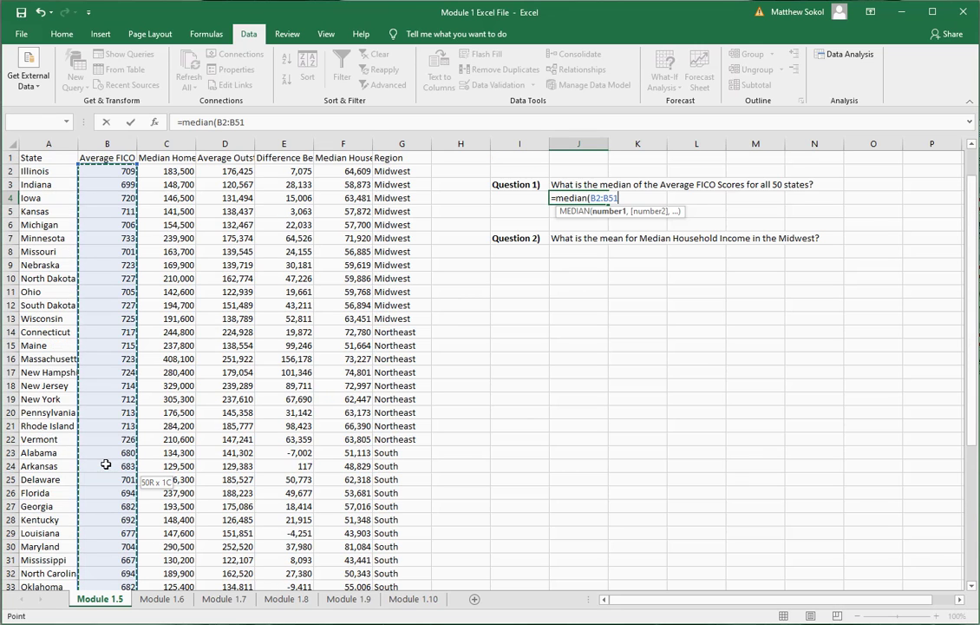
pyautogui.press('BackSpace')
pyautogui.press('BackSpace')
pyautogui.press('BackSpace')
pyautogui.press('BackSpace')
pyautogui.press('BackSpace')
pyautogui.press('BackSpace')
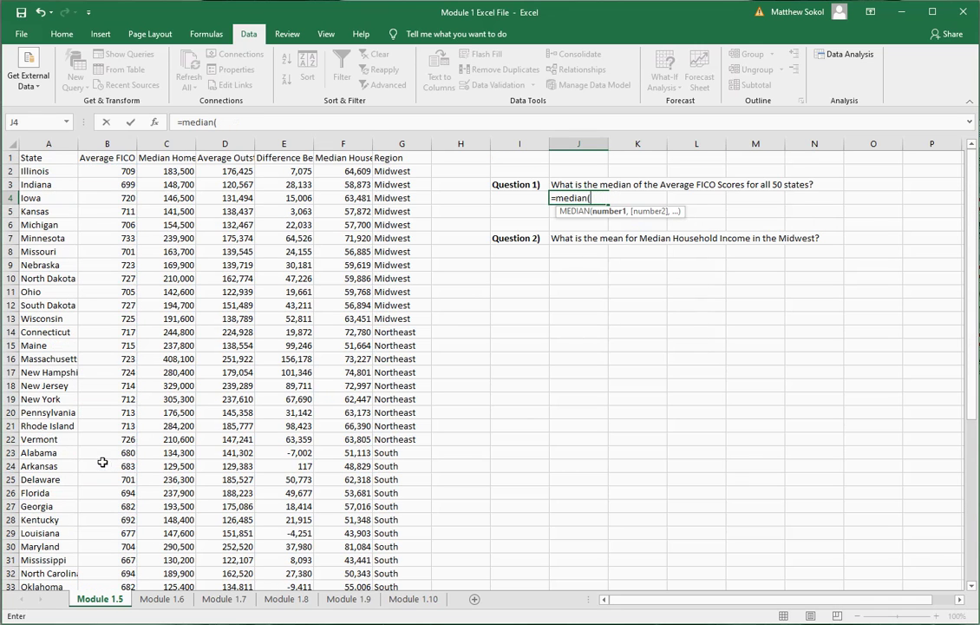
# Step: Complete the MEDIAN formula in J4 with the Average FICO Score values of all 50 states, B2:B51
pyautogui.click(128, 171)
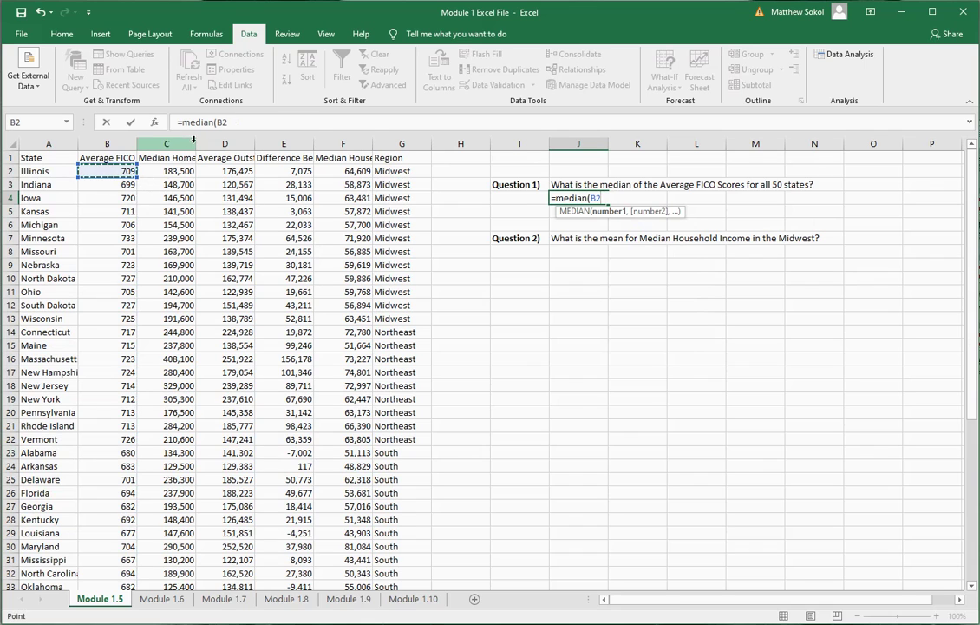
pyautogui.moveTo(125, 171); pyautogui.dragTo(139, 557)
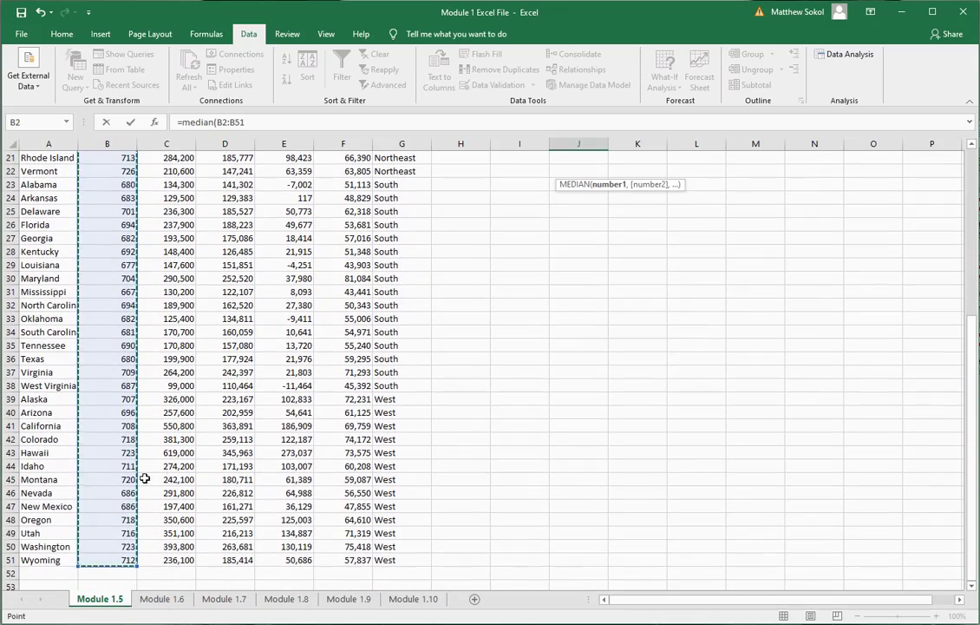
pyautogui.scroll(5, 265, 339)
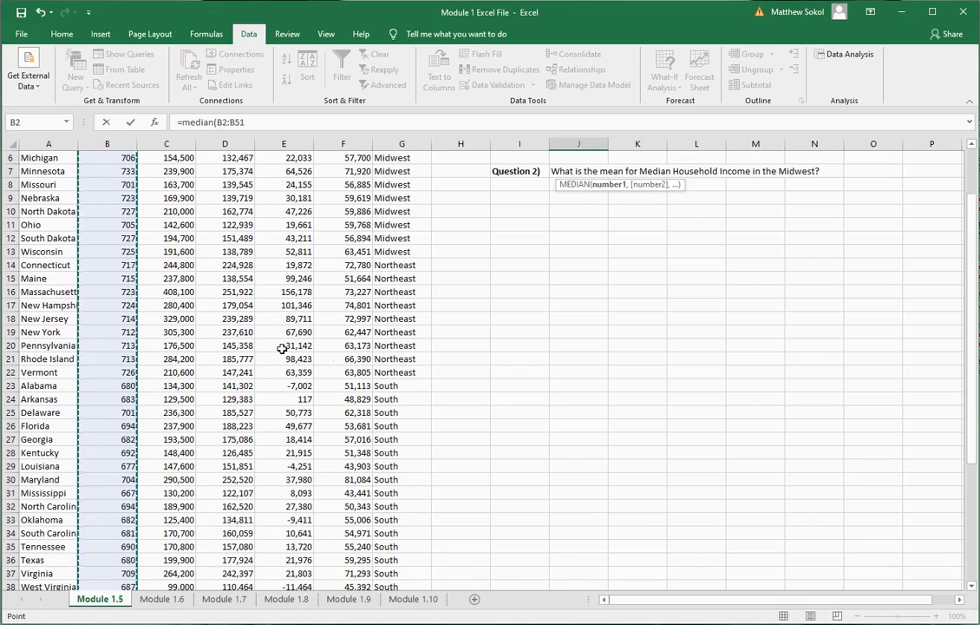
pyautogui.scroll(2, 268, 347)
pyautogui.write(')')
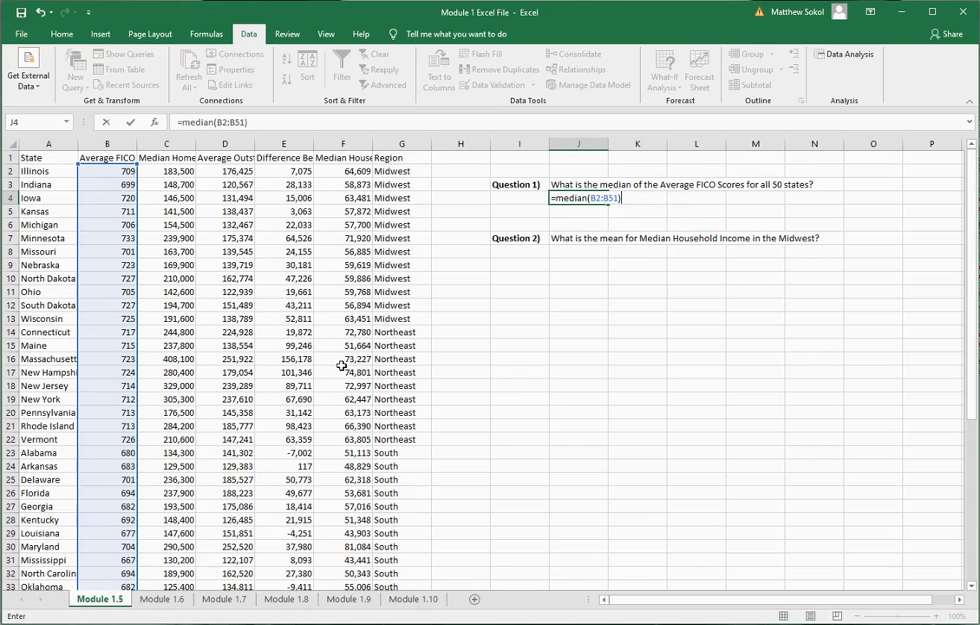
pyautogui.press('Return')
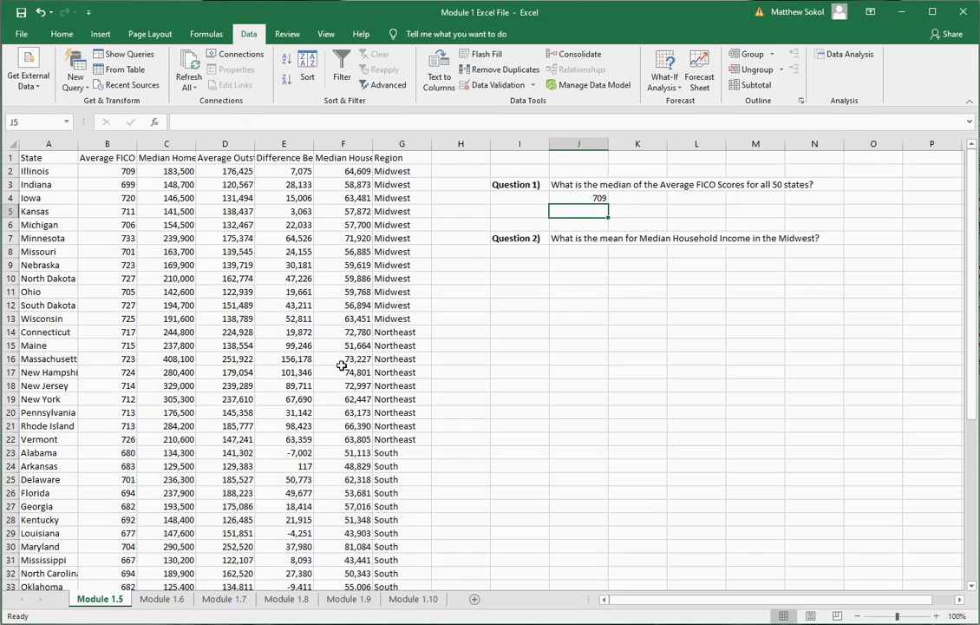
# Step: Make the median result in cell J4 bold
pyautogui.click(579, 198)
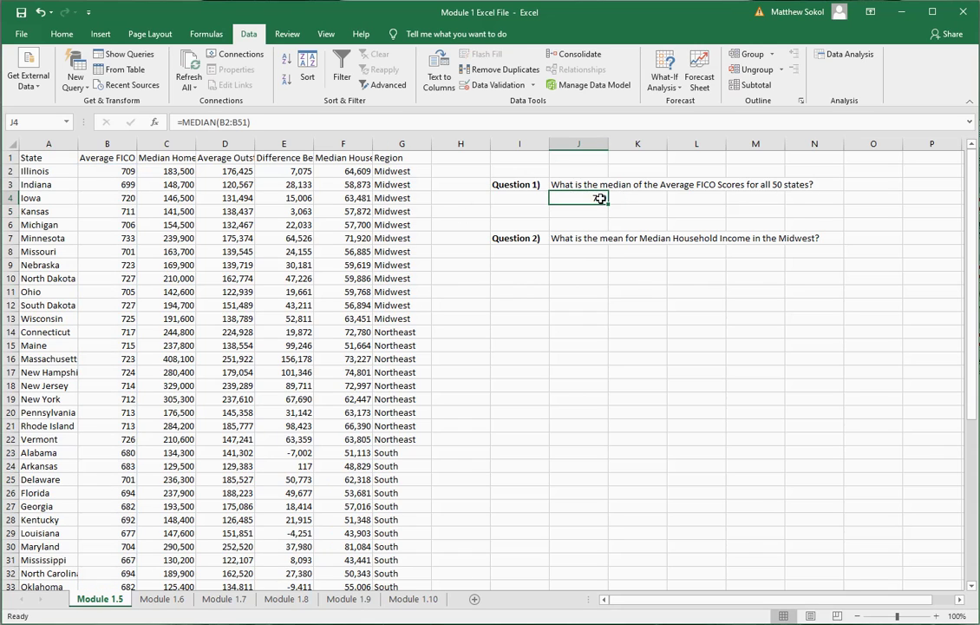
pyautogui.click(62, 33)
pyautogui.hotkey('ctrl', 'b')
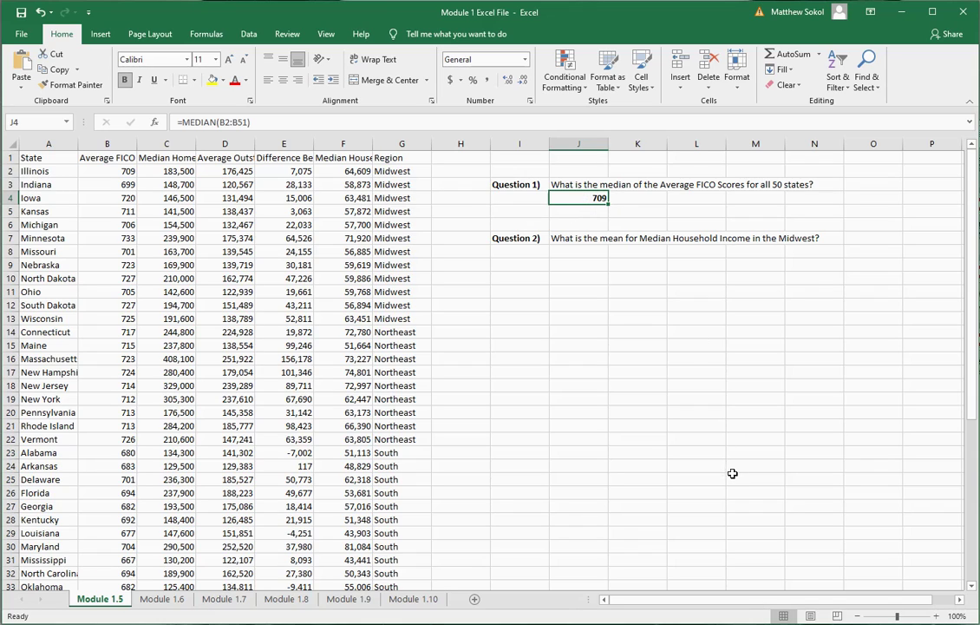
# Step: Highlight all the Midwest state rows, A2:G13, with a yellow fill for Question 2
pyautogui.press('Down')
pyautogui.press('Down')
pyautogui.press('Down')
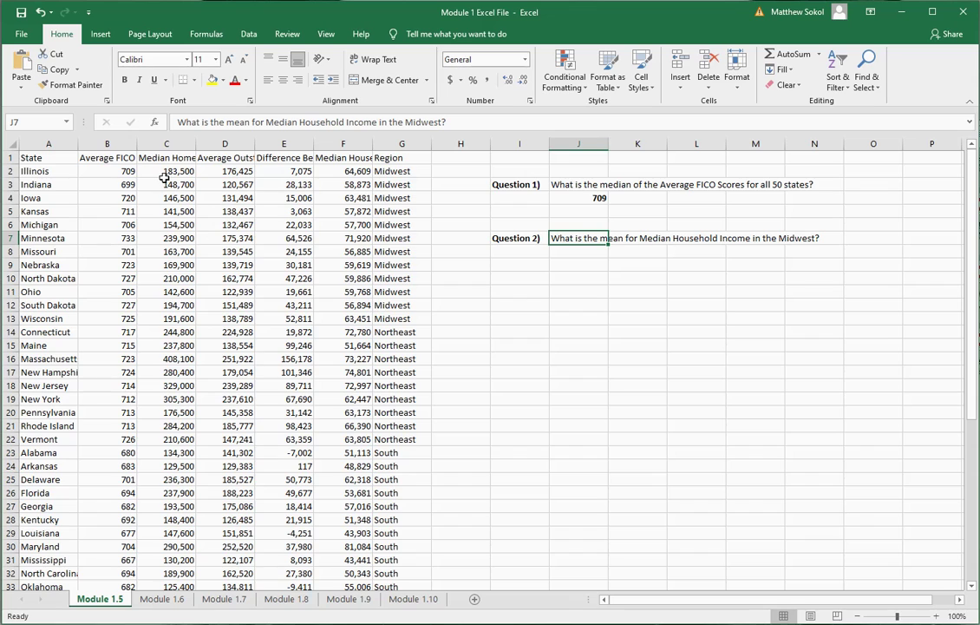
pyautogui.click(391, 173)
pyautogui.moveTo(391, 172); pyautogui.dragTo(39, 318)
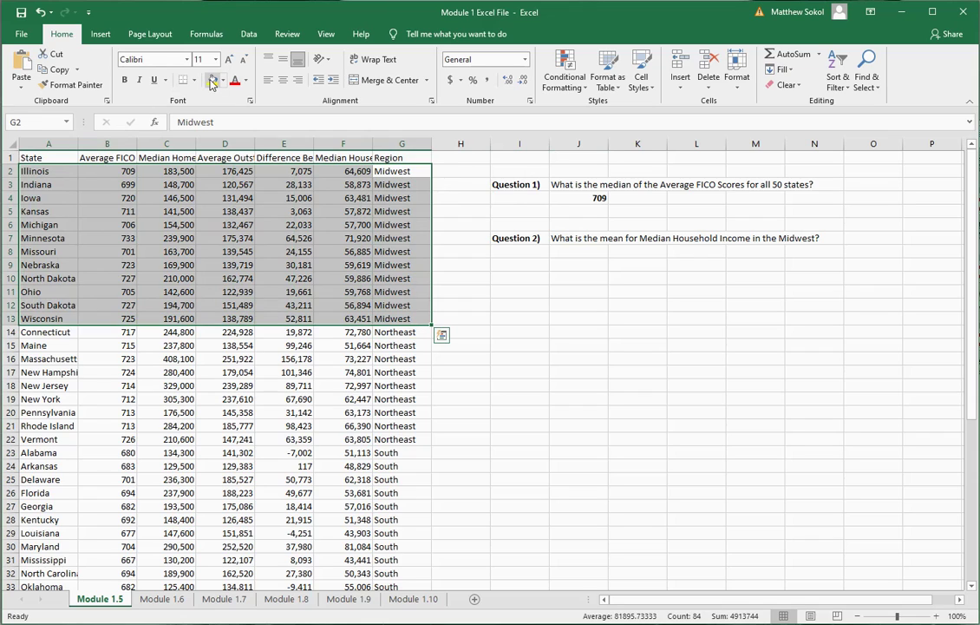
pyautogui.click(212, 80)
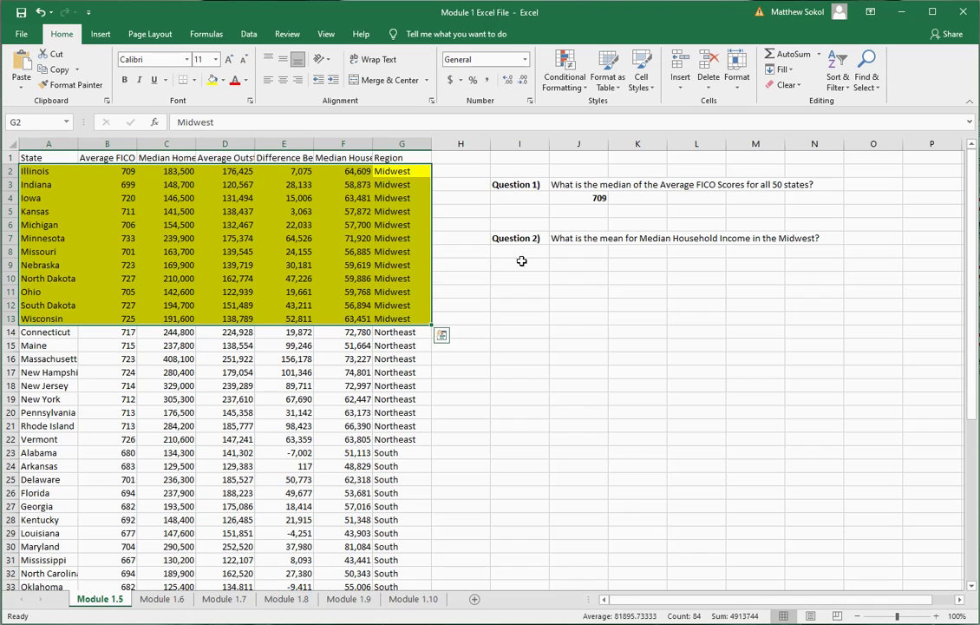
# Step: Calculate the mean of the Midwest Median Household Income in J8 with =AVERAGE(F2:F13) and make the result bold
pyautogui.click(579, 252)
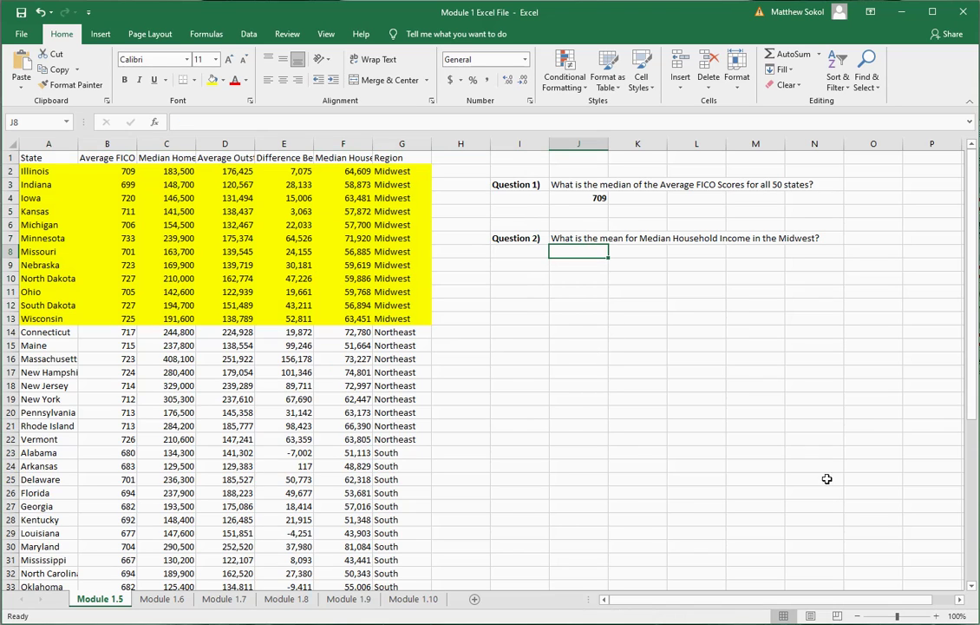
pyautogui.click(168, 159)
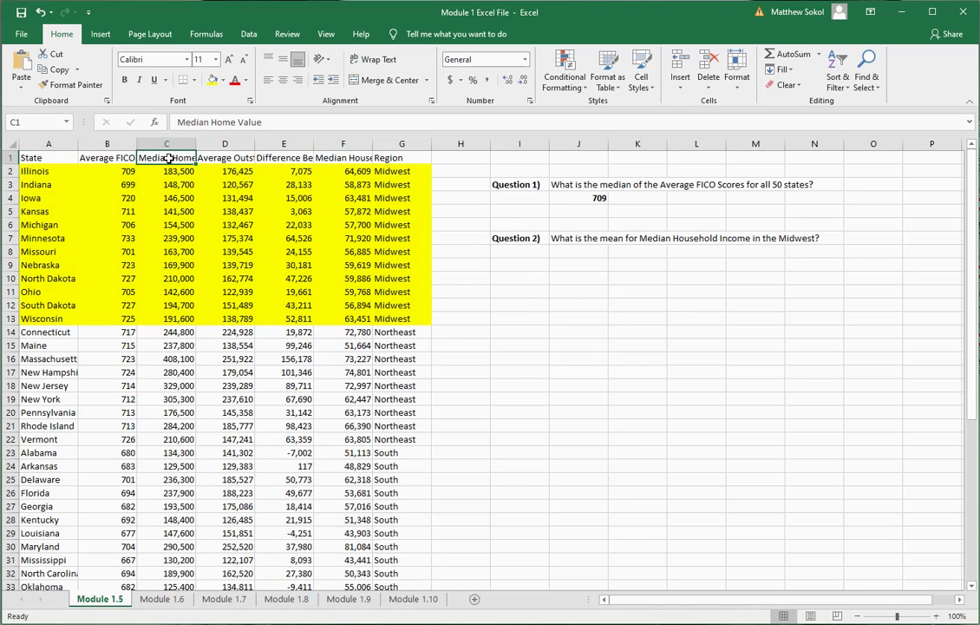
pyautogui.click(328, 158)
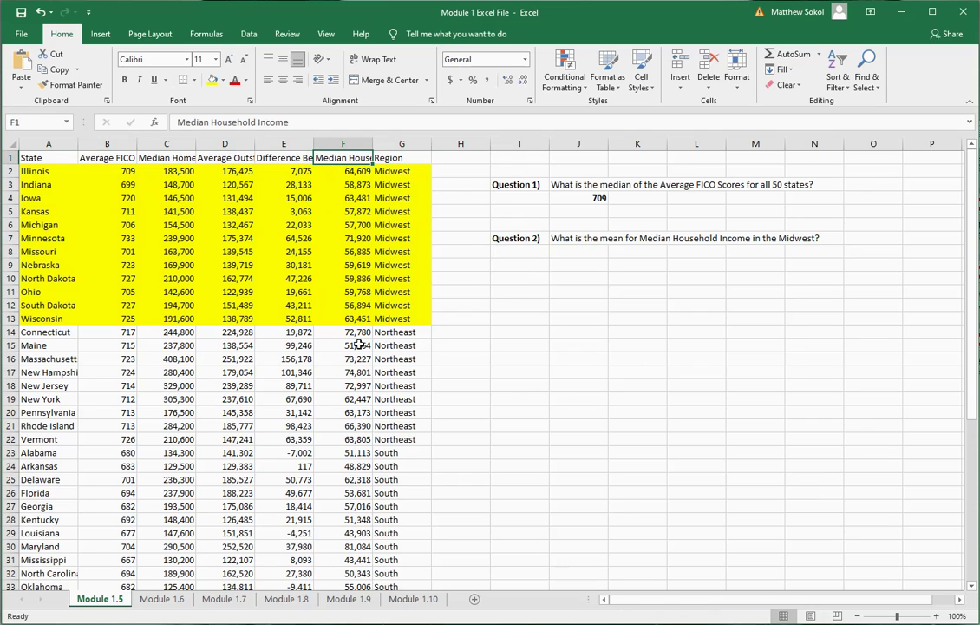
pyautogui.click(576, 250)
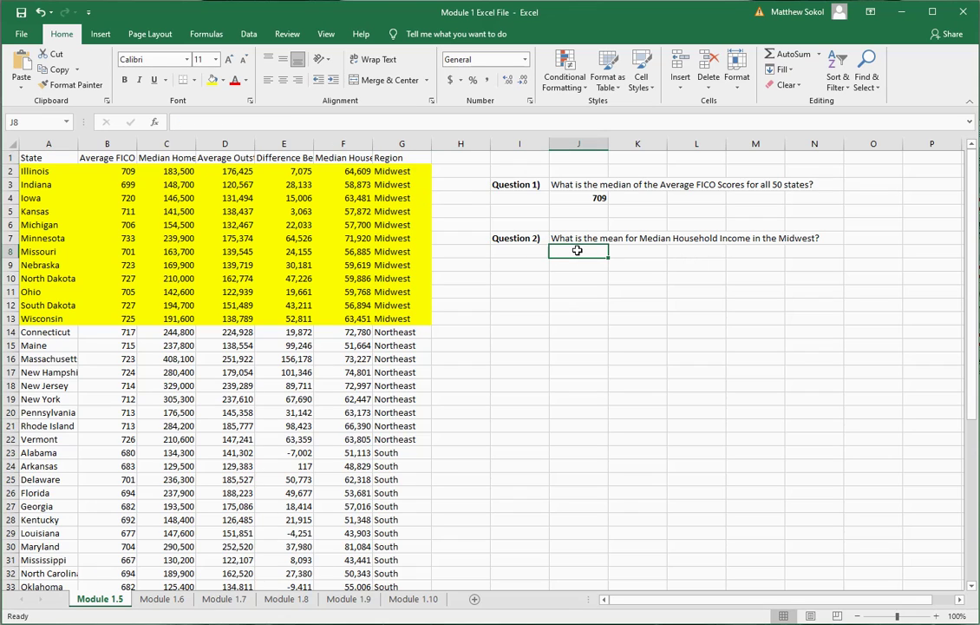
pyautogui.write('=ave')
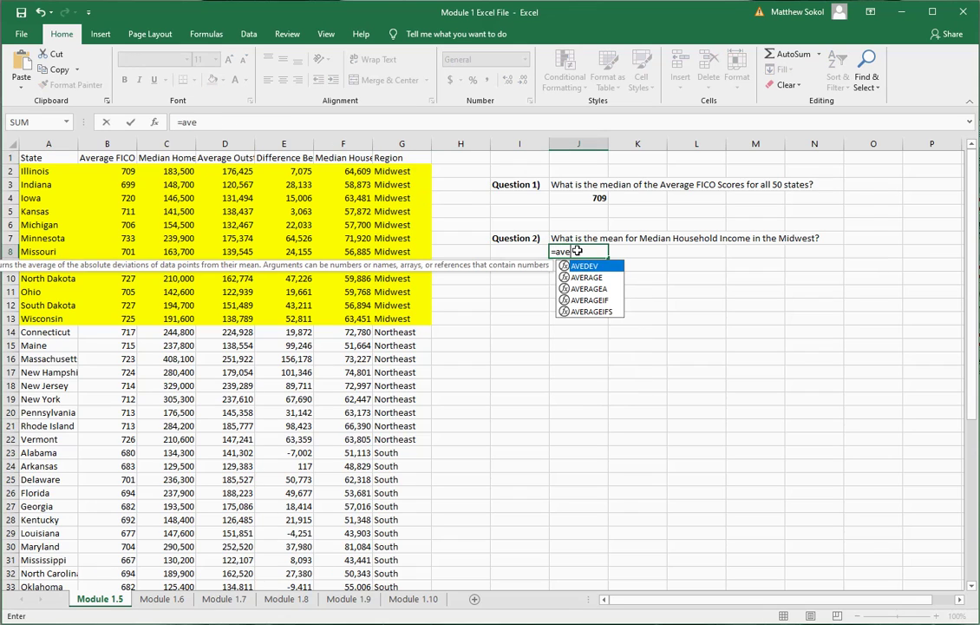
pyautogui.write('rage(')
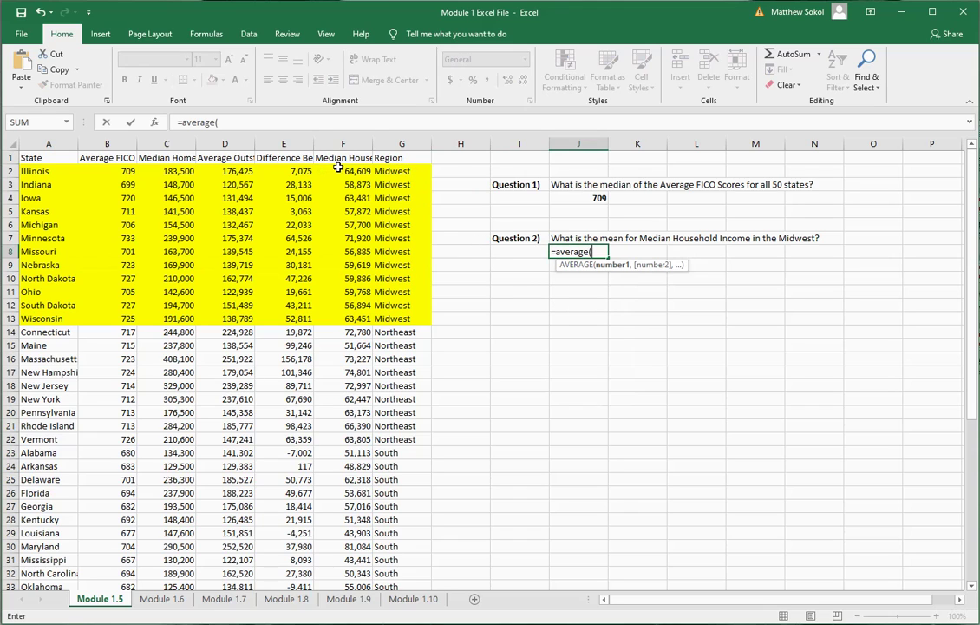
pyautogui.moveTo(340, 171); pyautogui.dragTo(358, 307)
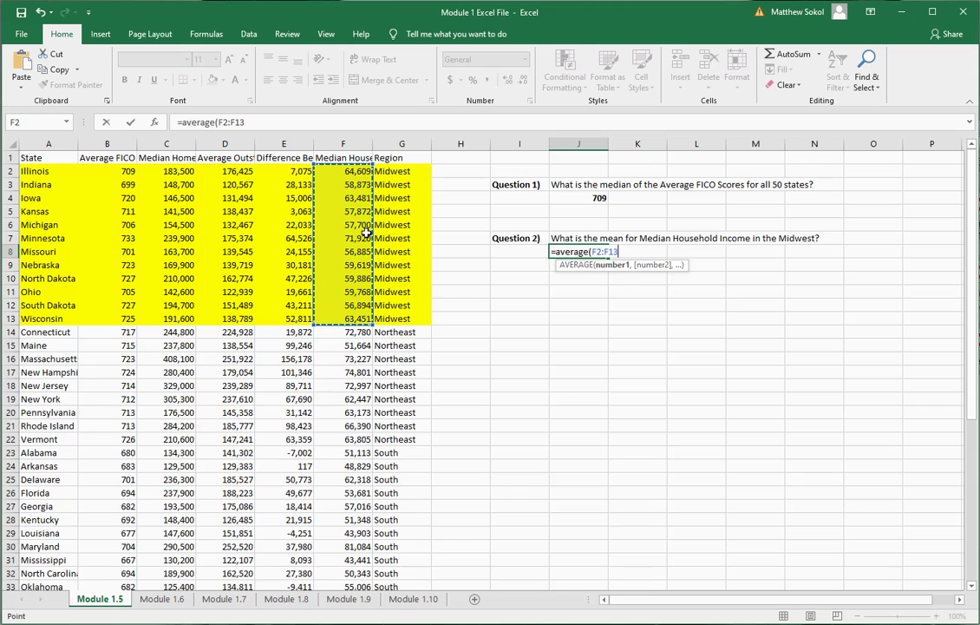
pyautogui.write(')')
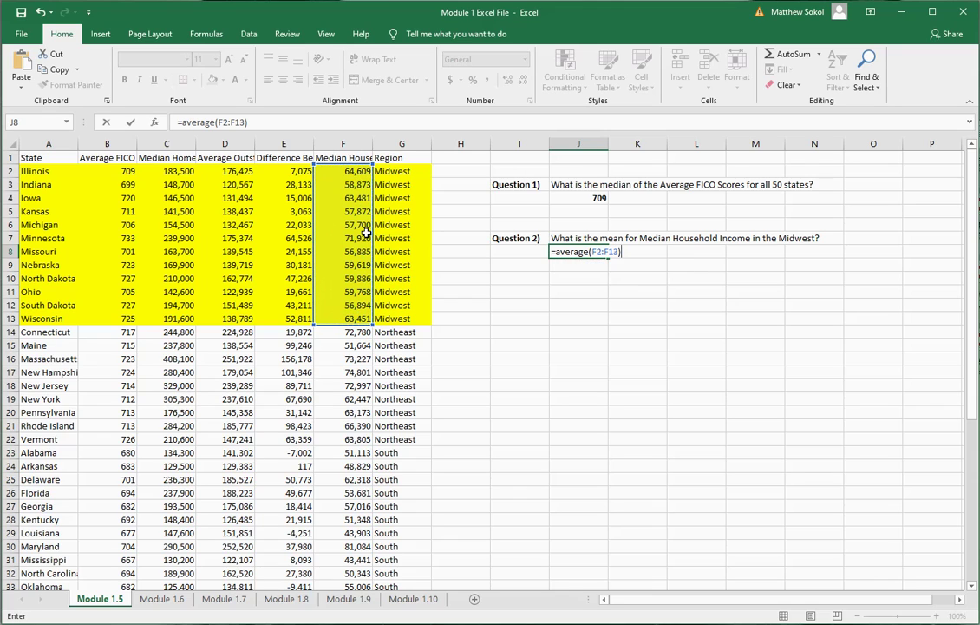
pyautogui.press('Return')
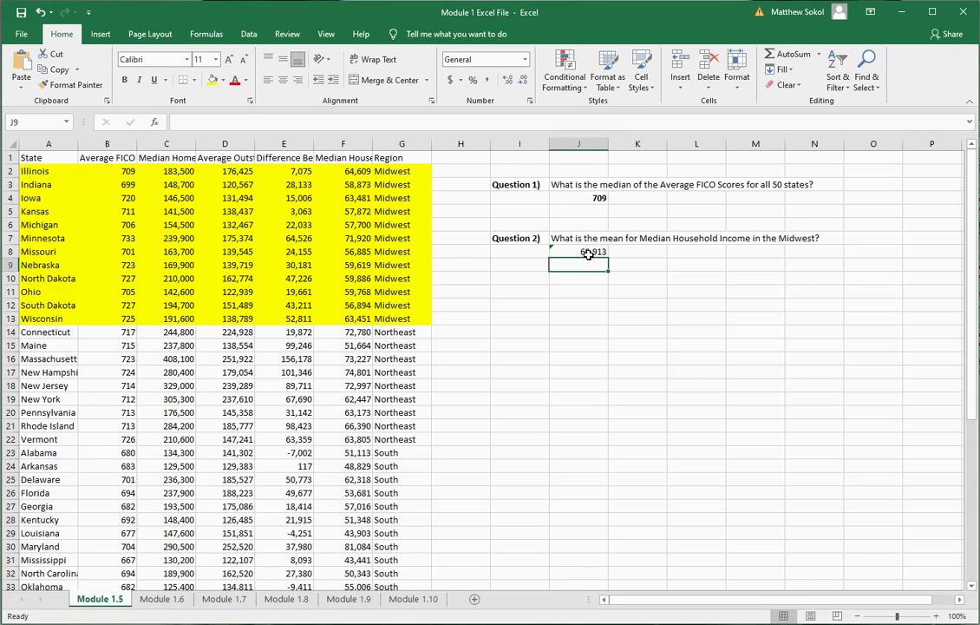
pyautogui.click(588, 254)
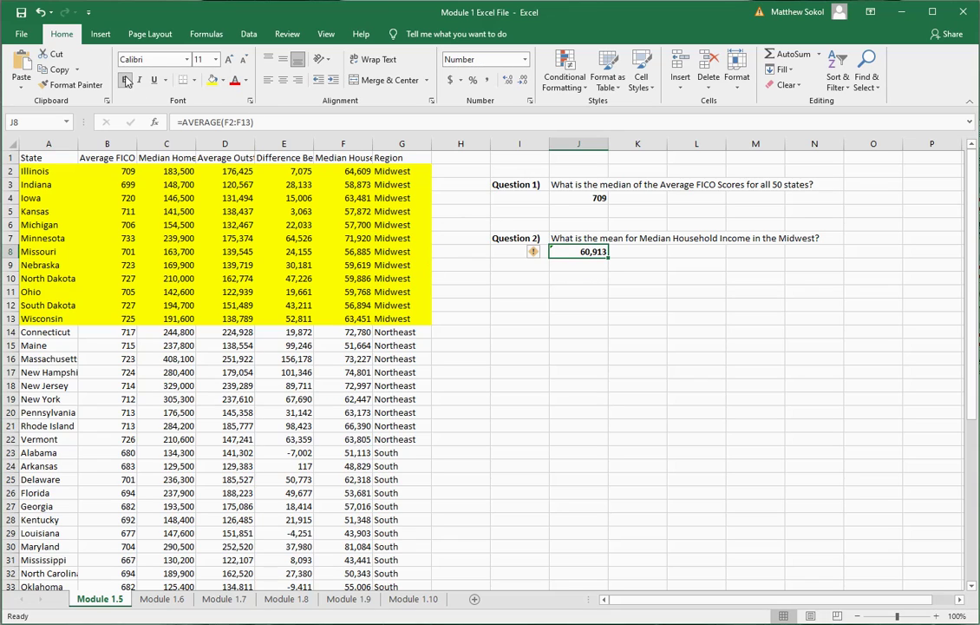
# Step: Ignore the formula error flagged on the Midwest household income mean in cell J8
pyautogui.click(516, 256)
pyautogui.click(585, 252)
pyautogui.click(538, 252)
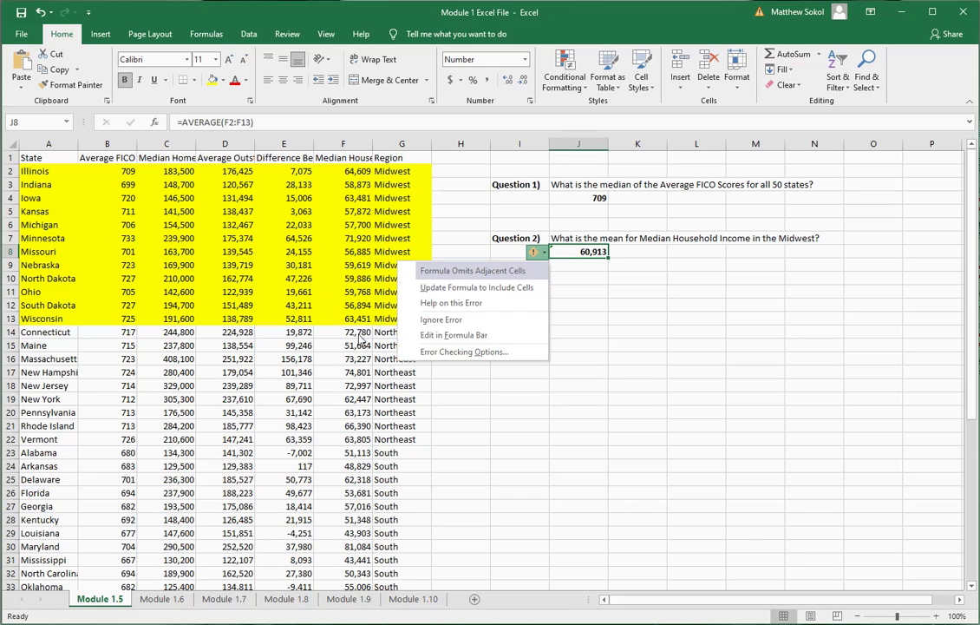
pyautogui.click(451, 321)
pyautogui.click(580, 344)
pyautogui.click(621, 344)
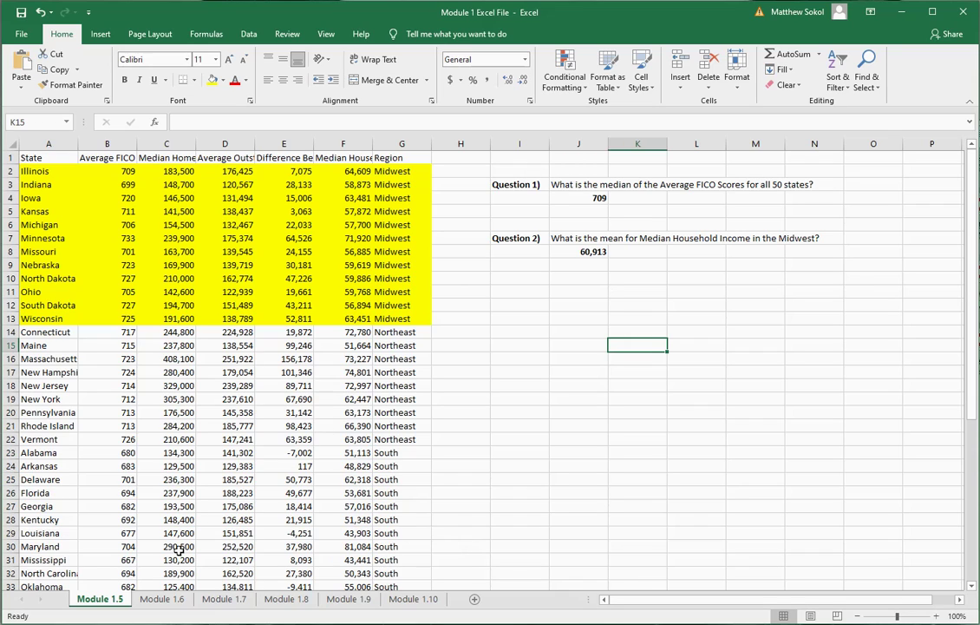
# Step: On the Module 1.6 sheet, highlight all the Northeast state rows, A14:G22, with a yellow fill
pyautogui.click(161, 600)
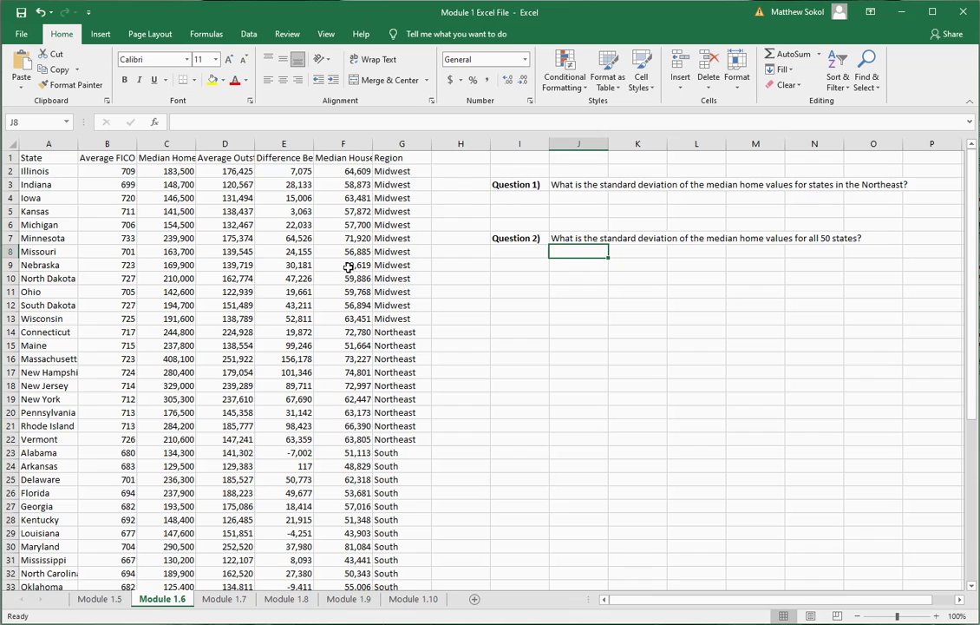
pyautogui.click(165, 157)
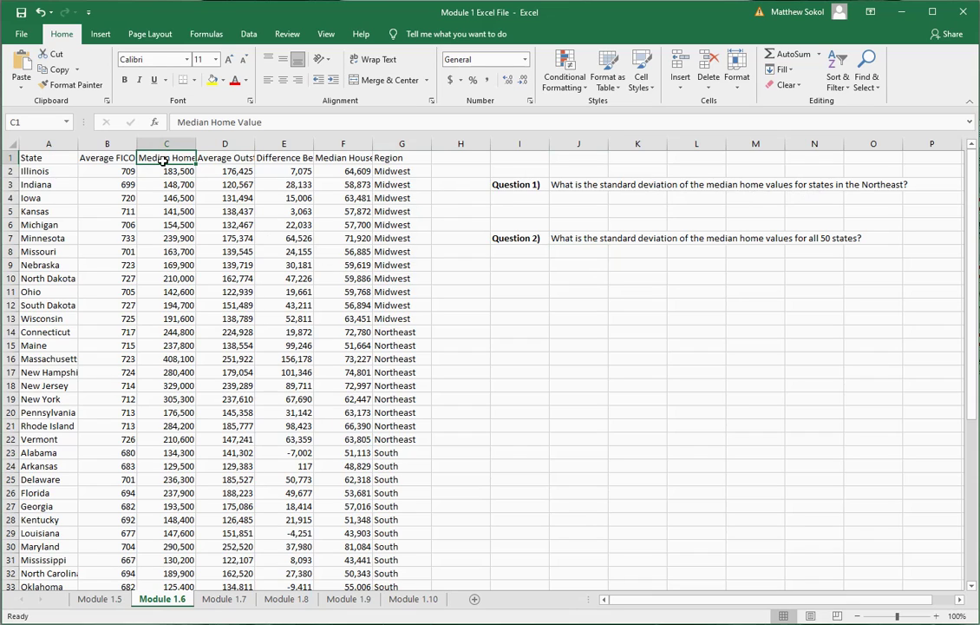
pyautogui.moveTo(72, 330); pyautogui.dragTo(393, 440)
pyautogui.click(212, 80)
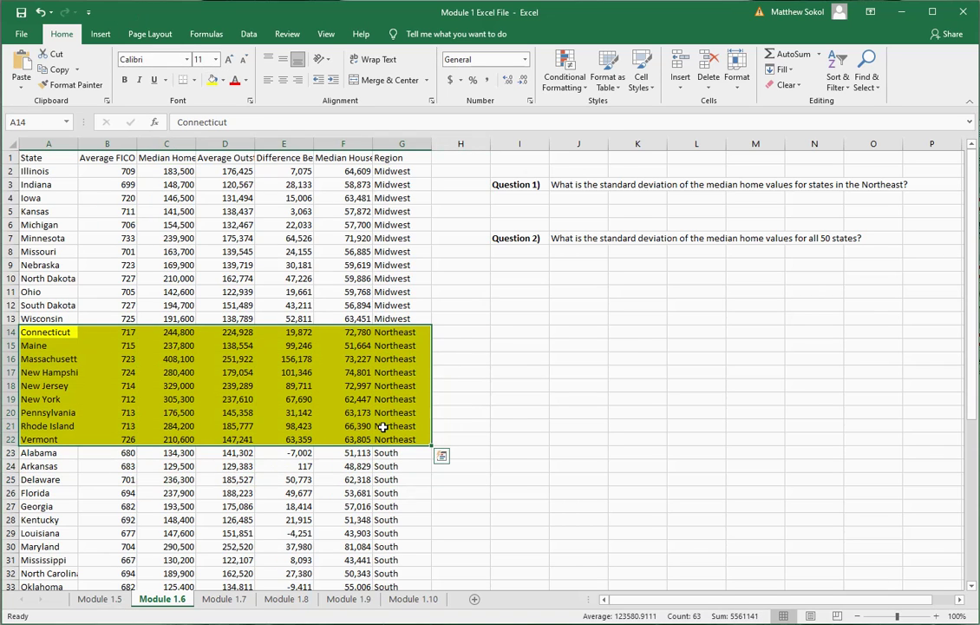
# Step: Calculate the population standard deviation of the Northeast median home values in J4 with =STDEV.P(C14:C22)
pyautogui.click(575, 200)
pyautogui.write('=')
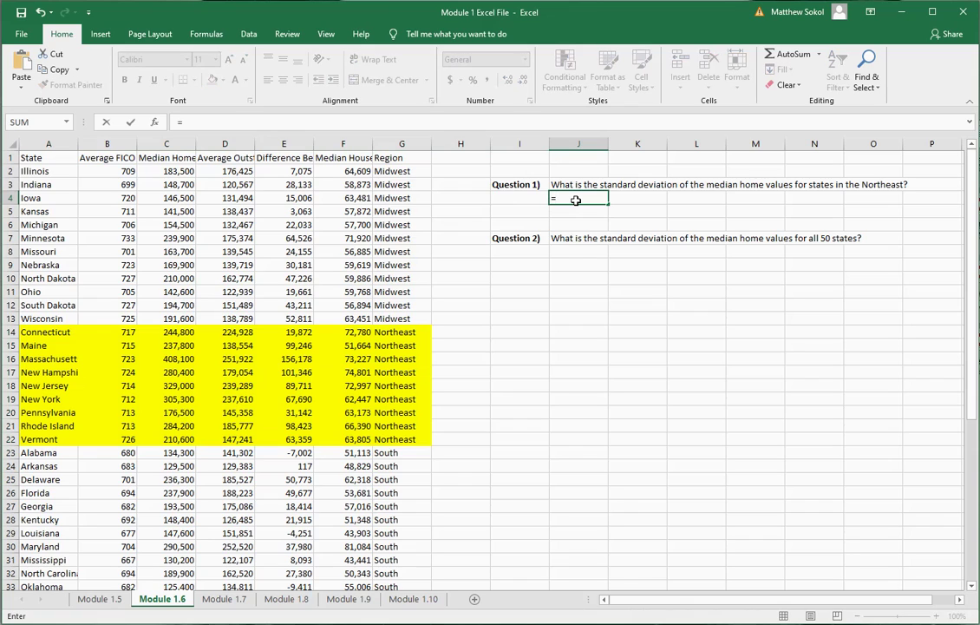
pyautogui.write('std')
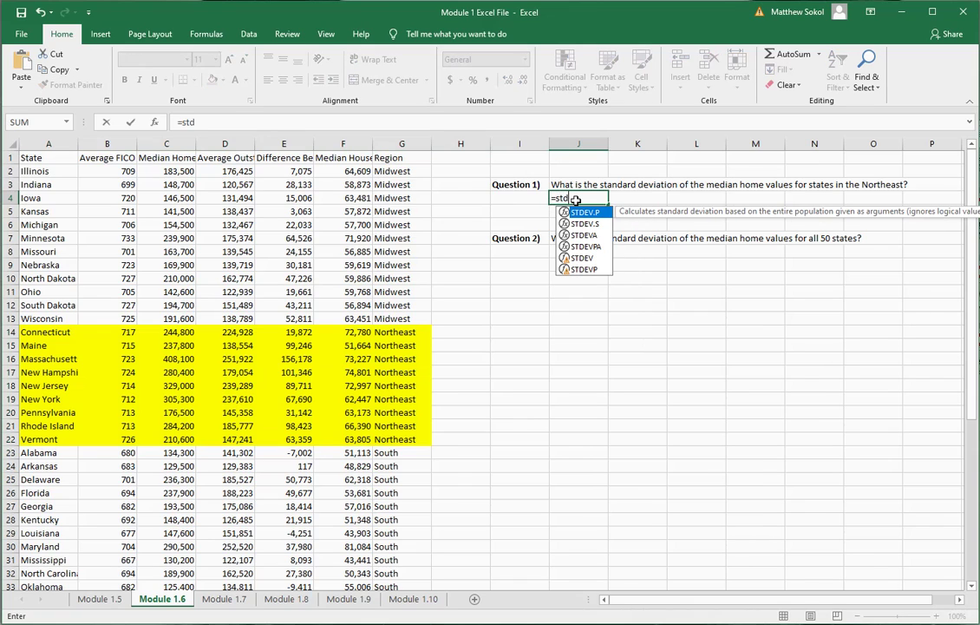
pyautogui.write('ev.p')
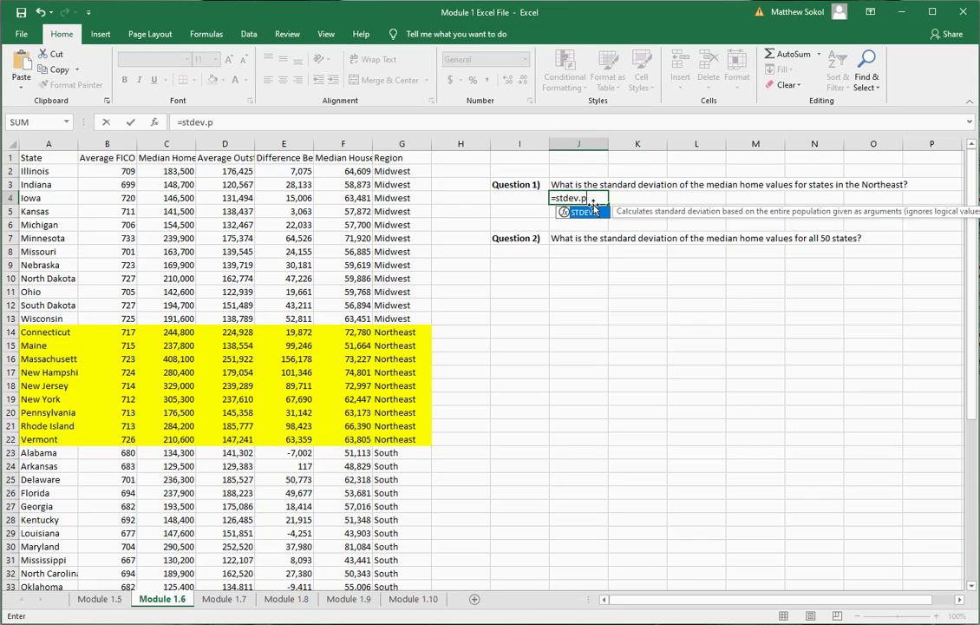
pyautogui.write('(')
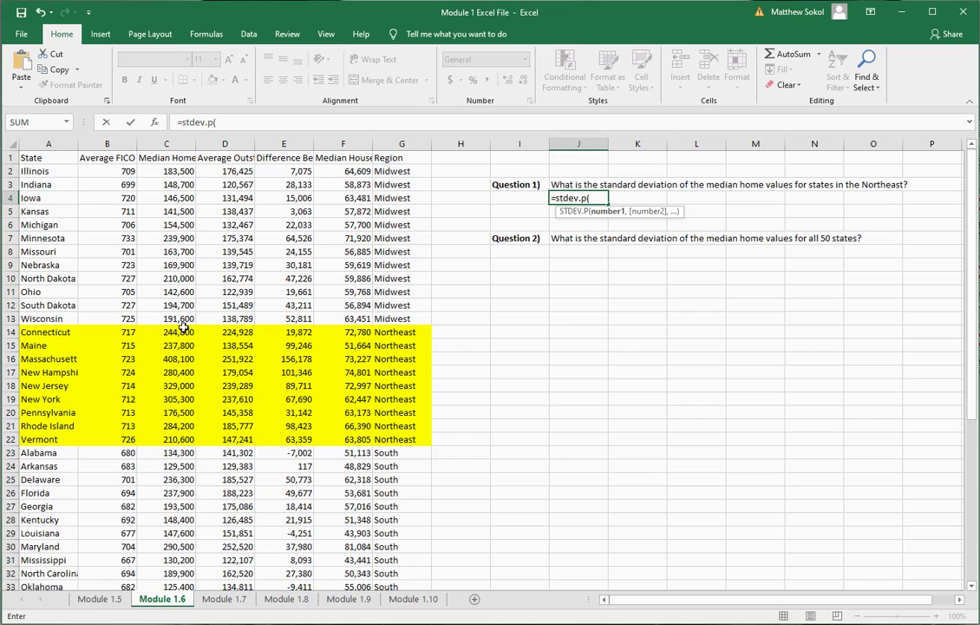
pyautogui.moveTo(183, 332); pyautogui.dragTo(183, 438)
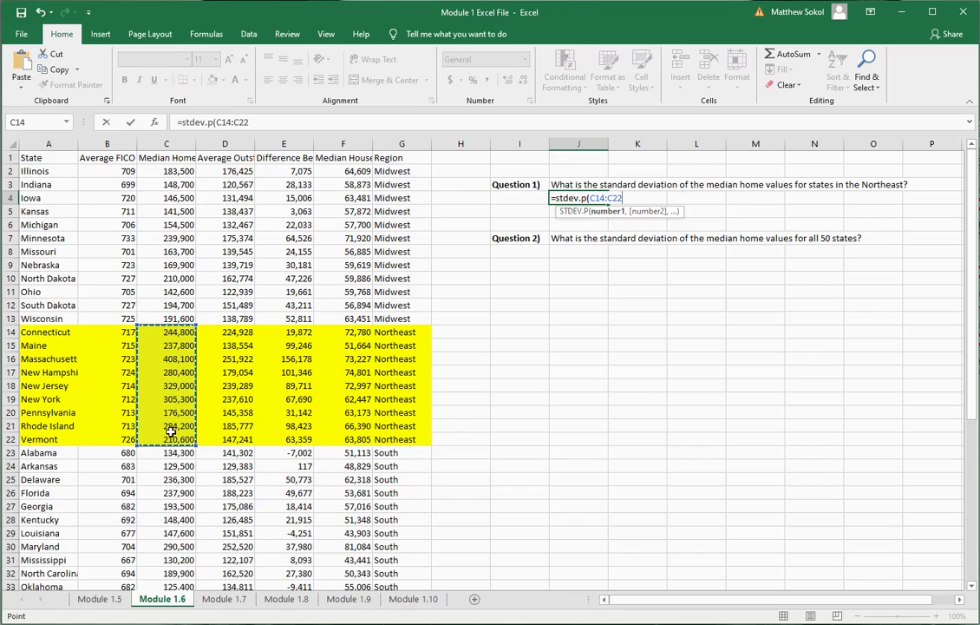
pyautogui.write(')')
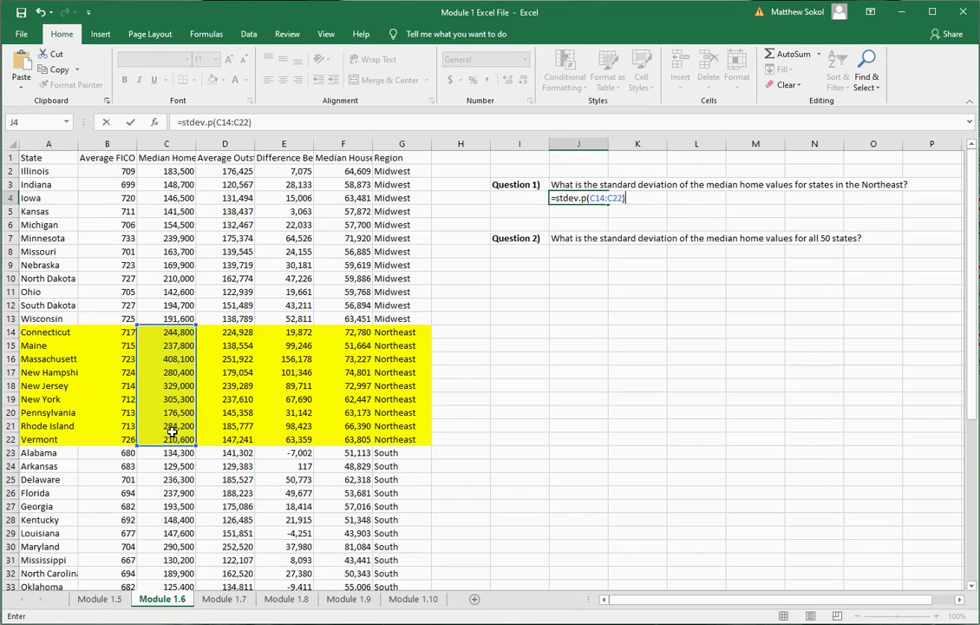
pyautogui.press('Return')
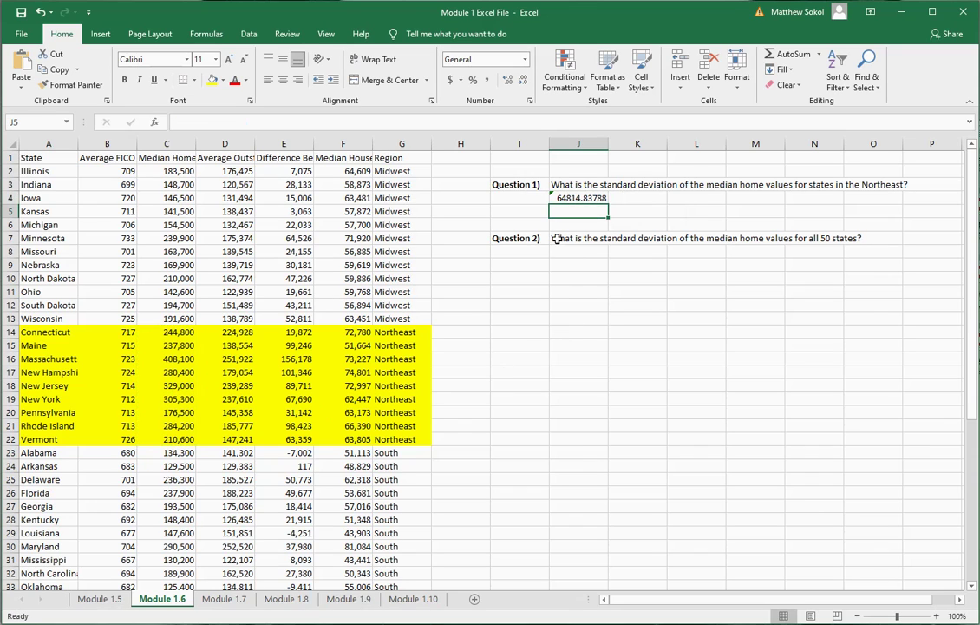
# Step: Make the Northeast standard deviation in J4 bold and reduce it to two decimal places
pyautogui.click(579, 198)
pyautogui.hotkey('ctrl', 'b')
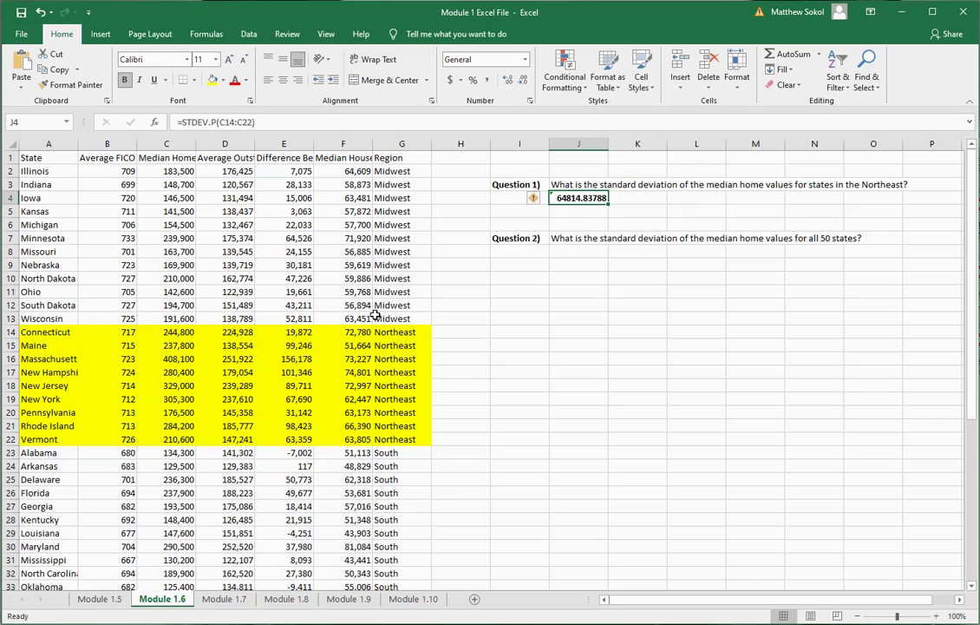
pyautogui.click(524, 80)
pyautogui.click(524, 80)
pyautogui.click(524, 80)
pyautogui.click(525, 79)
pyautogui.click(525, 80)
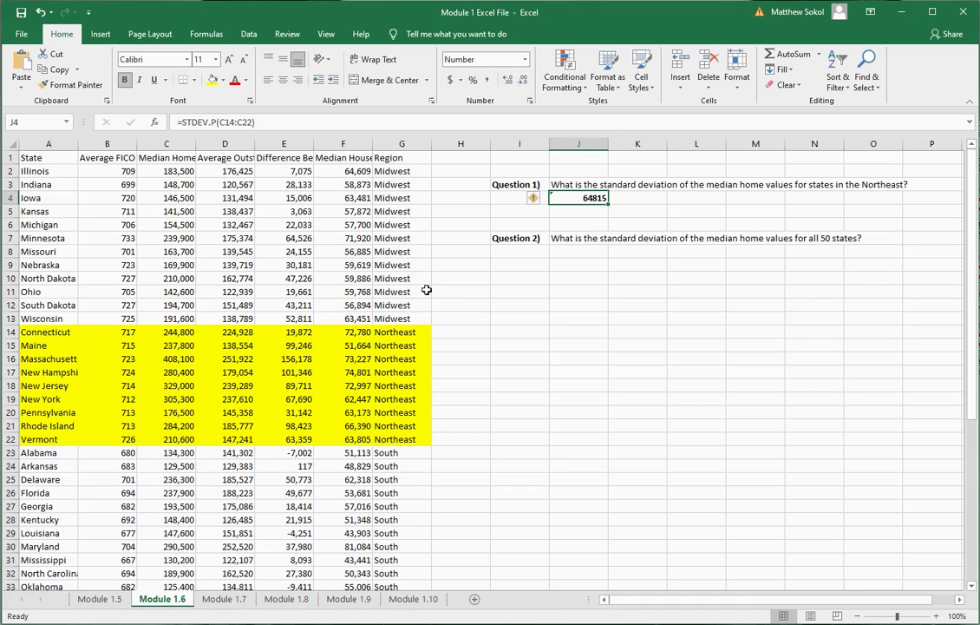
pyautogui.hotkey('ctrl', 'z')
pyautogui.hotkey('ctrl', 'z')
# Step: Calculate the population standard deviation of the median home values for all 50 states in J8 with =STDEV.P(C2:C51)
pyautogui.click(575, 251)
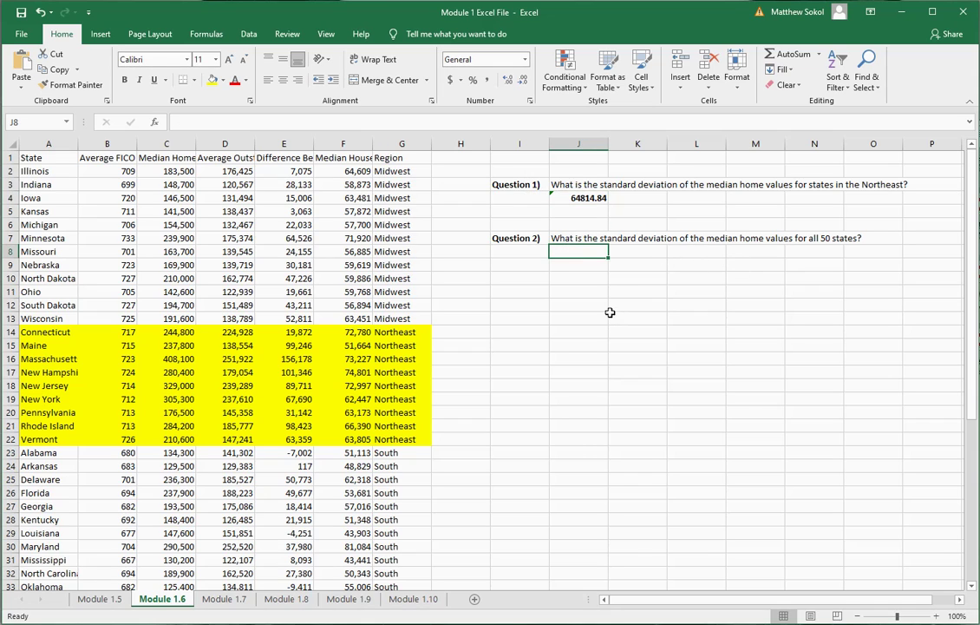
pyautogui.moveTo(169, 156); pyautogui.dragTo(176, 398)
pyautogui.click(573, 247)
pyautogui.write('=stde')
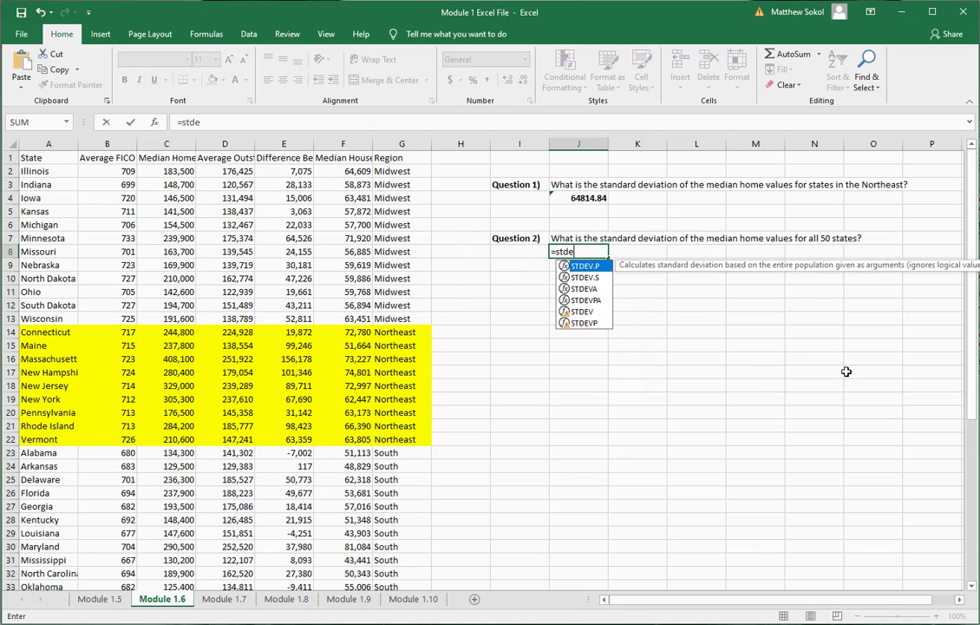
pyautogui.write('v.p')
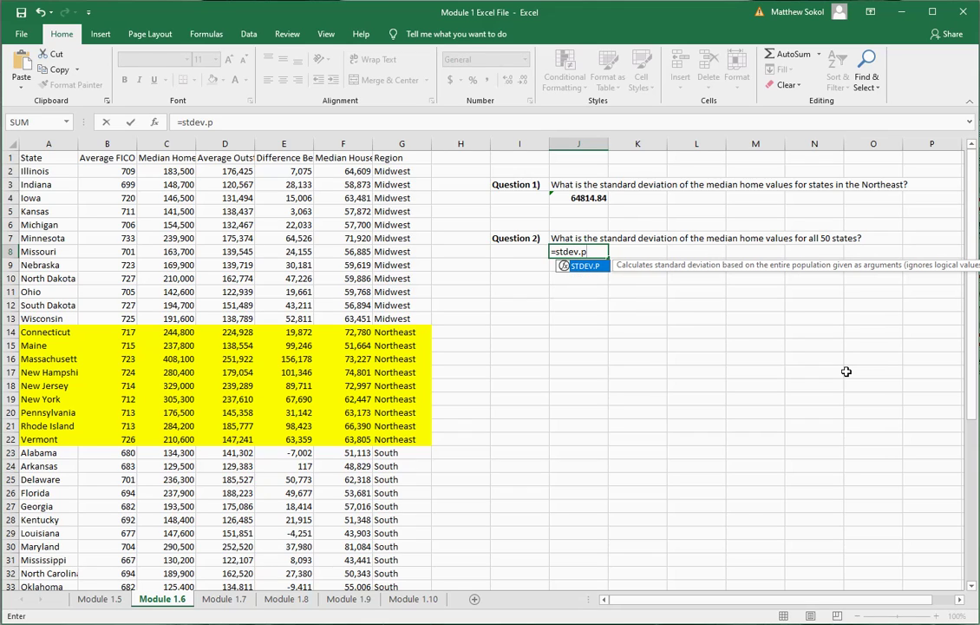
pyautogui.write('(')
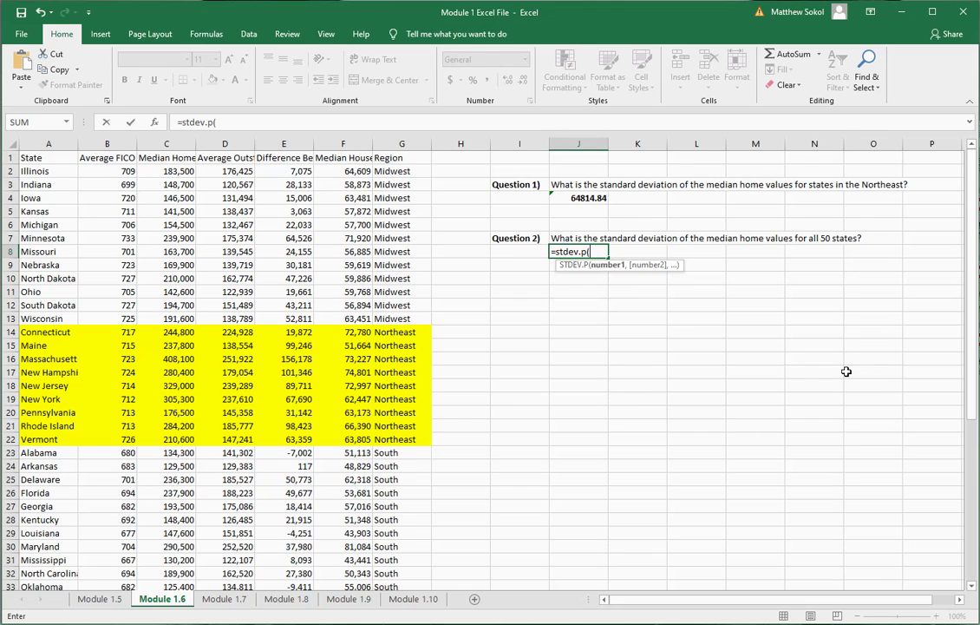
pyautogui.click(168, 171)
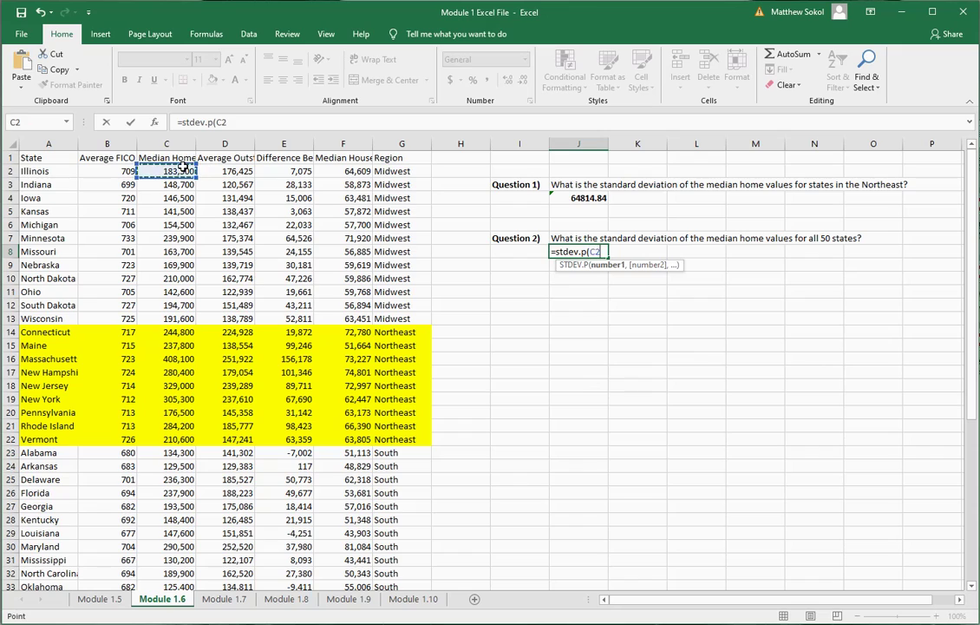
pyautogui.scroll(-8, 171, 263)
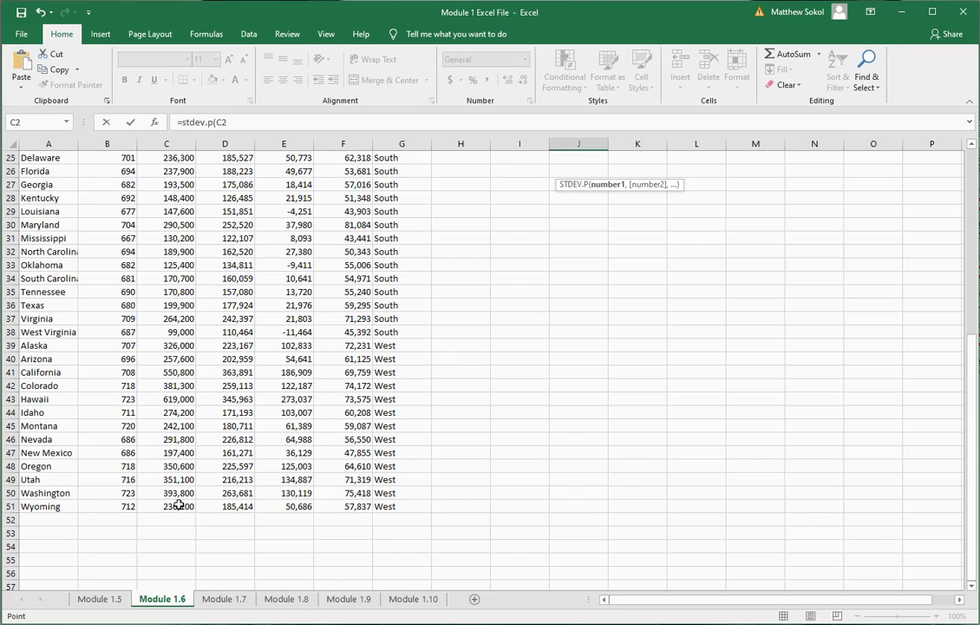
pyautogui.keyDown('shift'); pyautogui.click(177, 506); pyautogui.keyUp('shift')
pyautogui.scroll(8, 169, 373)
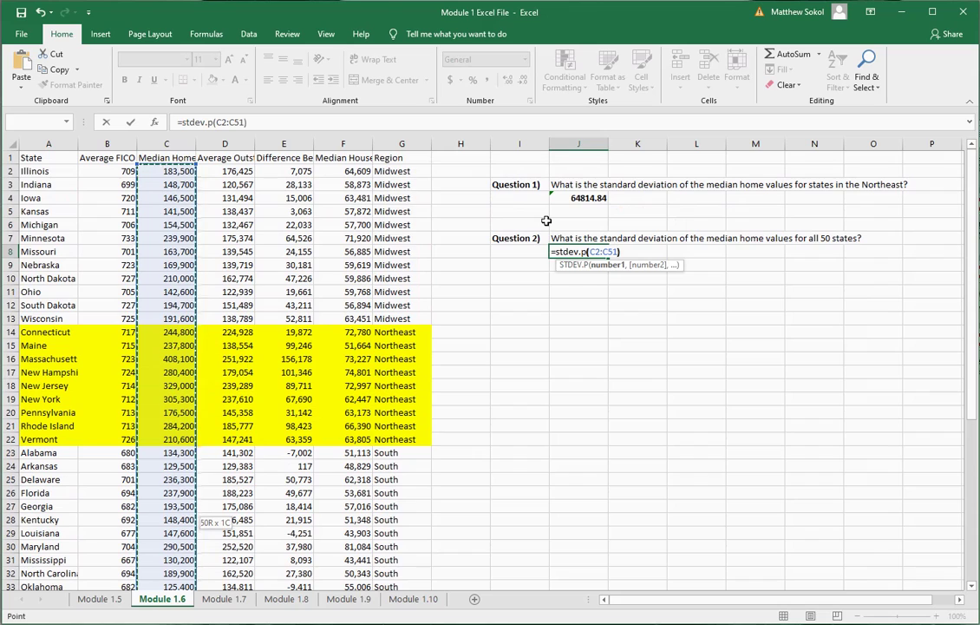
pyautogui.write(')')
pyautogui.hotkey('ctrl', 'Return')
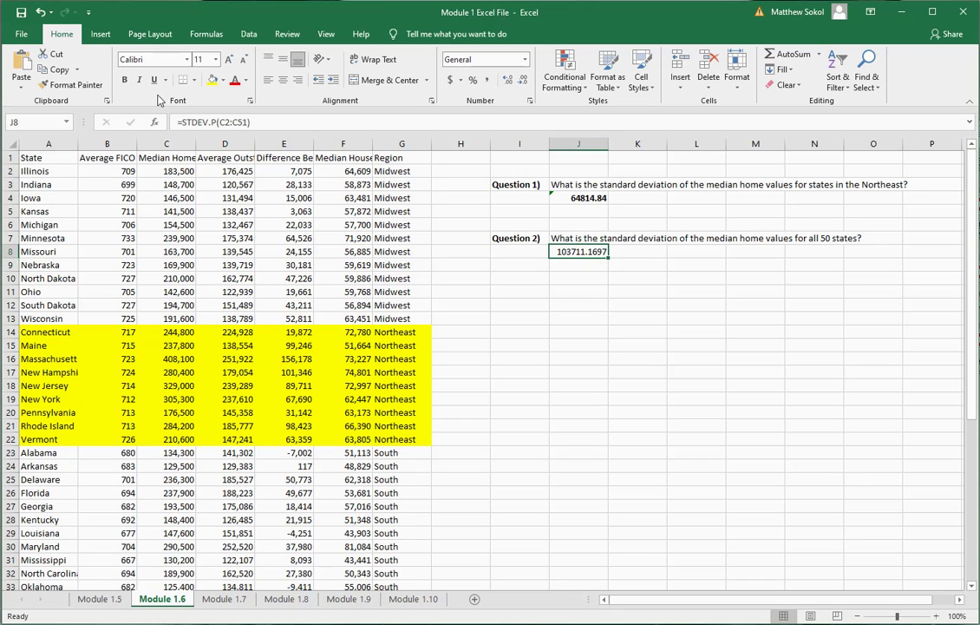
# Step: Make the all-states standard deviation in J8 bold and reduce it to two decimal places
pyautogui.hotkey('ctrl', 'b')
pyautogui.click(524, 80)
pyautogui.click(524, 80)
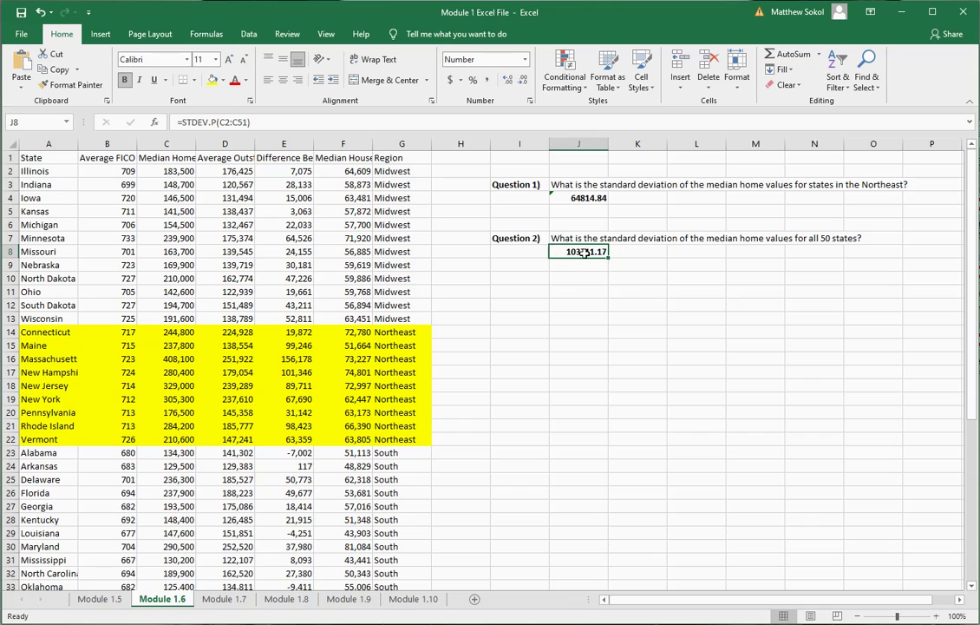
pyautogui.click(602, 301)
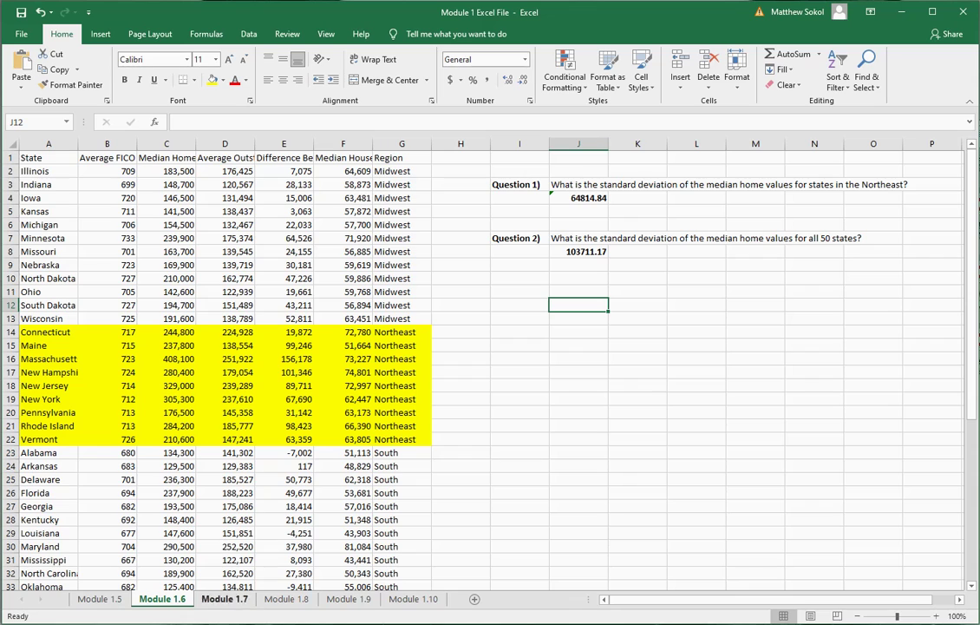
# Step: On the Module 1.7 sheet, calculate the first quartile of the data in D5 with =QUARTILE.INC(A2:A16,1) and make the result bold
pyautogui.click(234, 600)
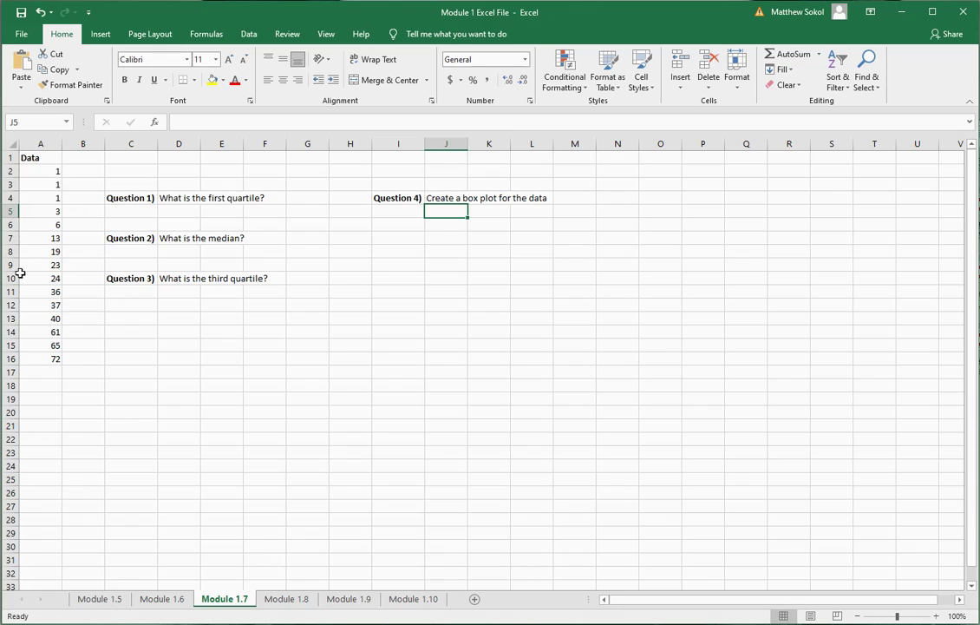
pyautogui.click(170, 211)
pyautogui.write('=qua')
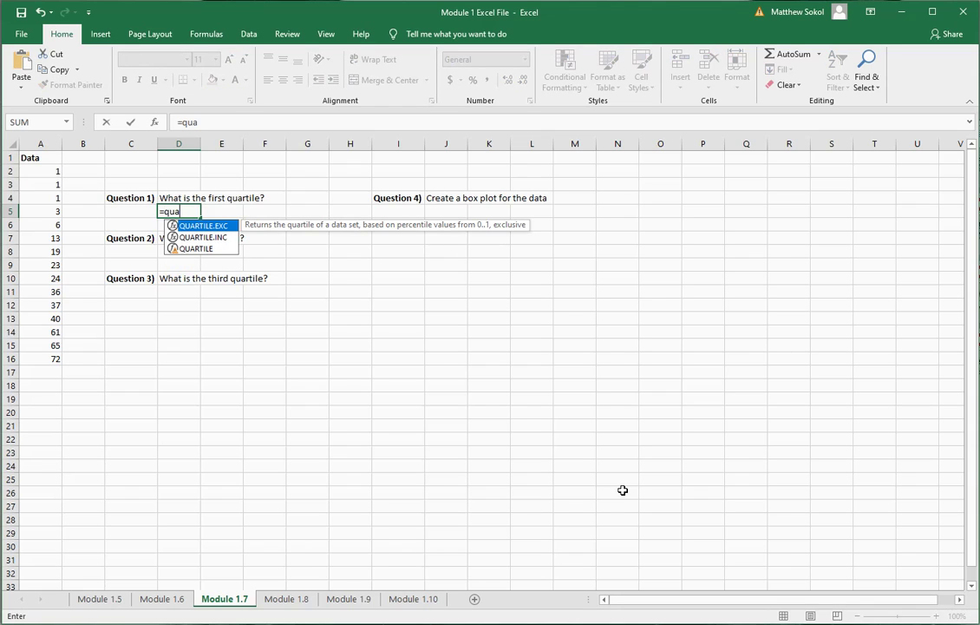
pyautogui.write('rtile.inc')
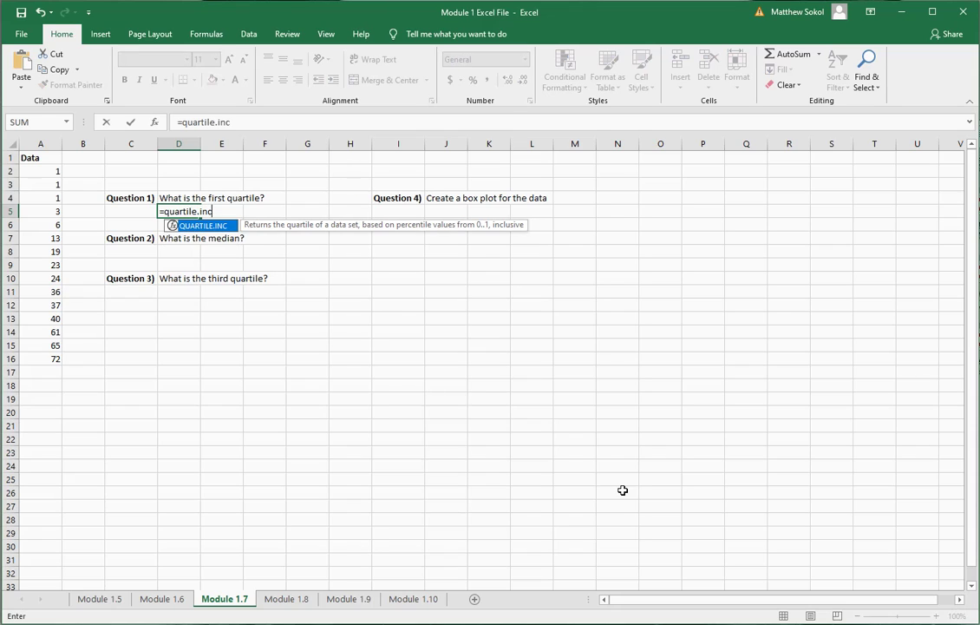
pyautogui.write('(')
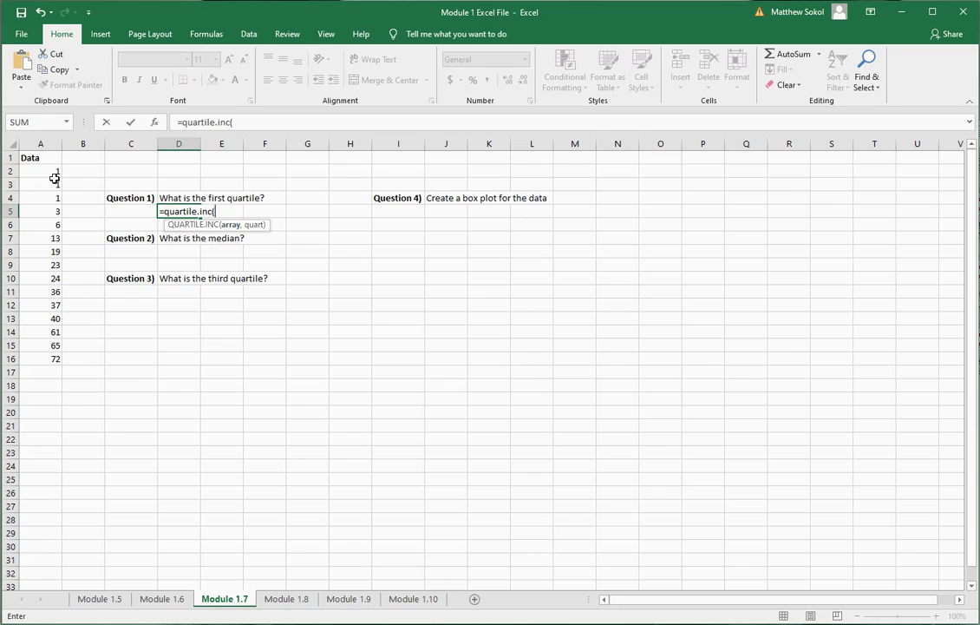
pyautogui.moveTo(57, 172); pyautogui.dragTo(49, 357)
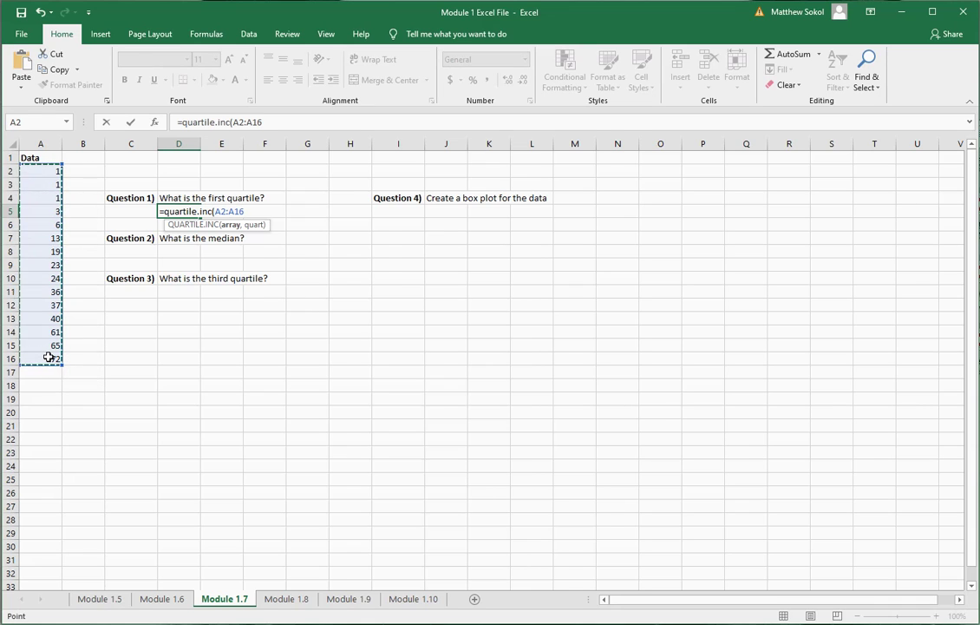
pyautogui.write(',')
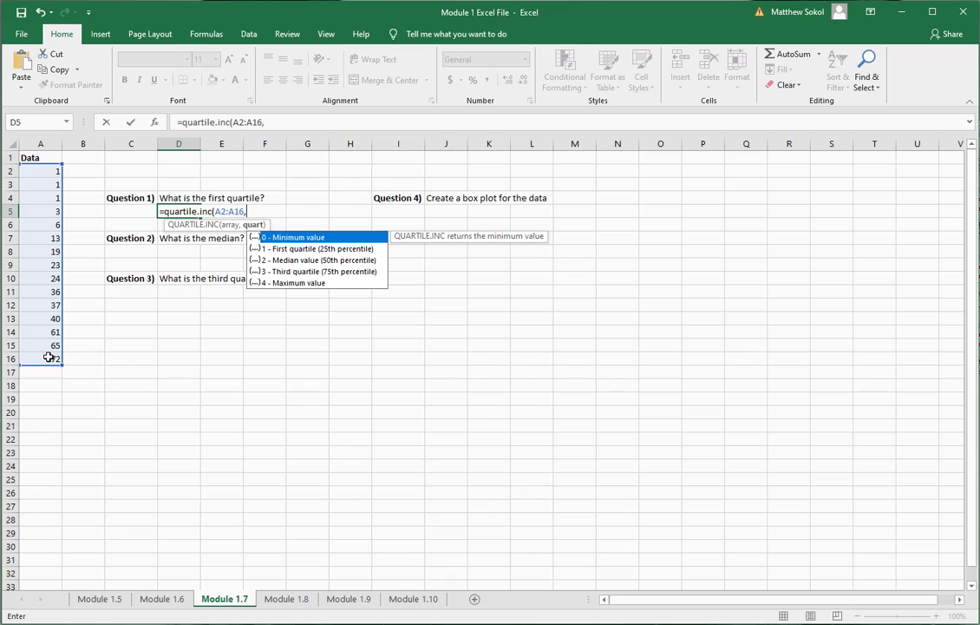
pyautogui.write('1)')
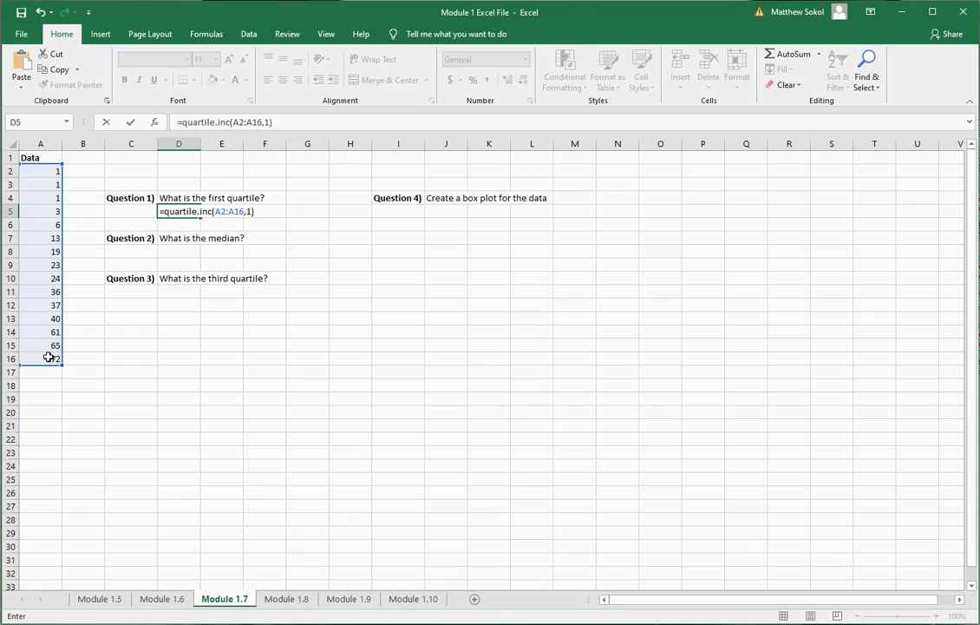
pyautogui.press('Return')
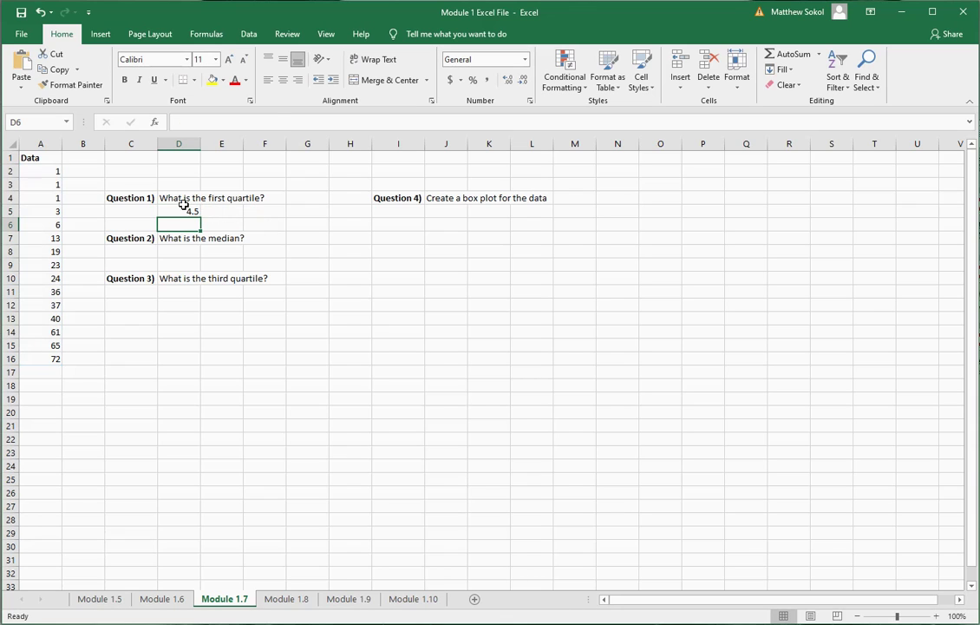
pyautogui.press('Up')
pyautogui.click(126, 79)
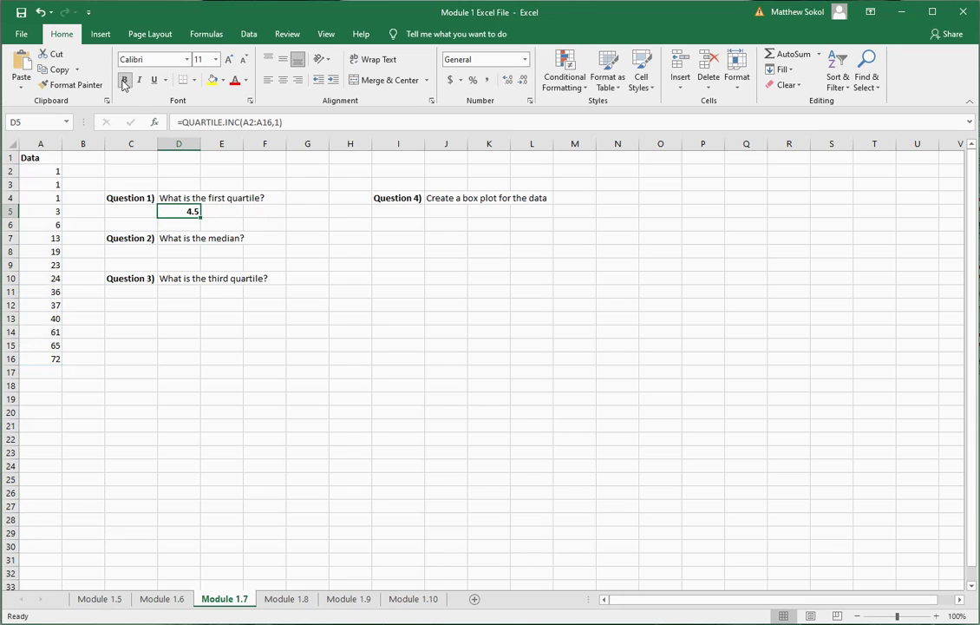
# Step: Calculate the median of the data in D8 with =MEDIAN(A2:A16) and make the result bold
pyautogui.click(180, 252)
pyautogui.write('=m')
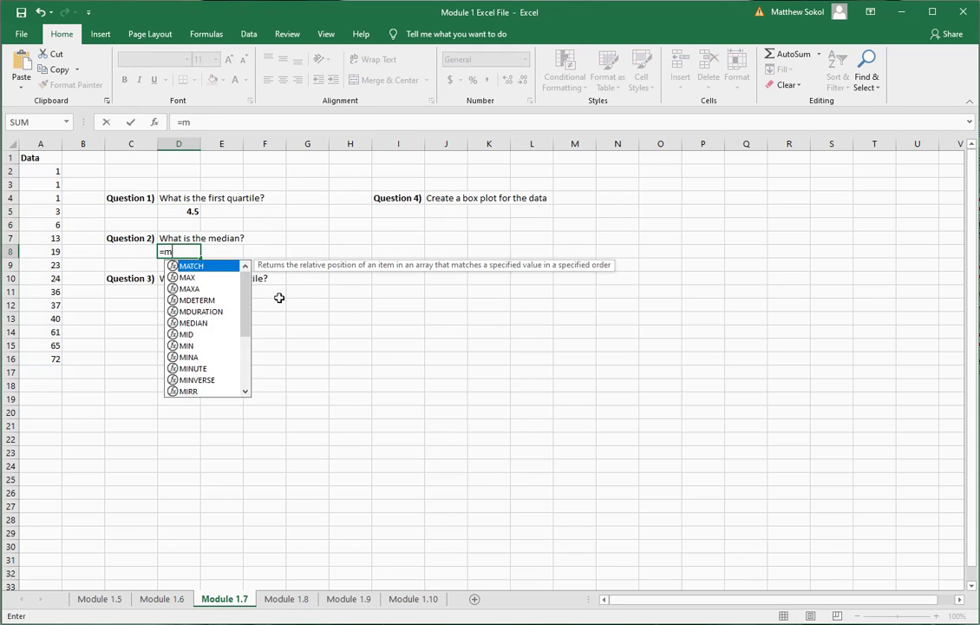
pyautogui.write('edian(')
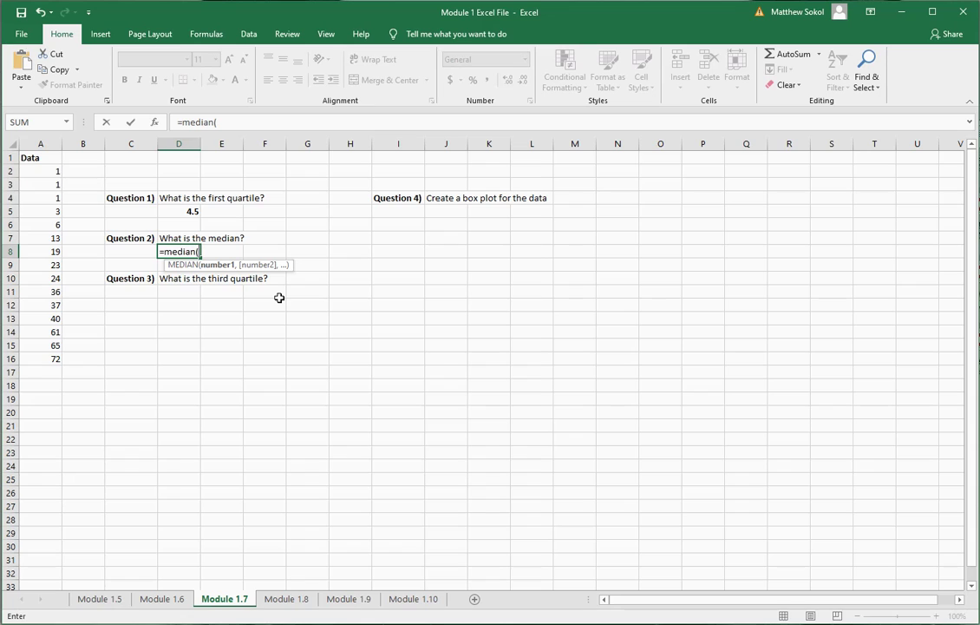
pyautogui.moveTo(48, 170); pyautogui.dragTo(51, 359)
pyautogui.write(')')
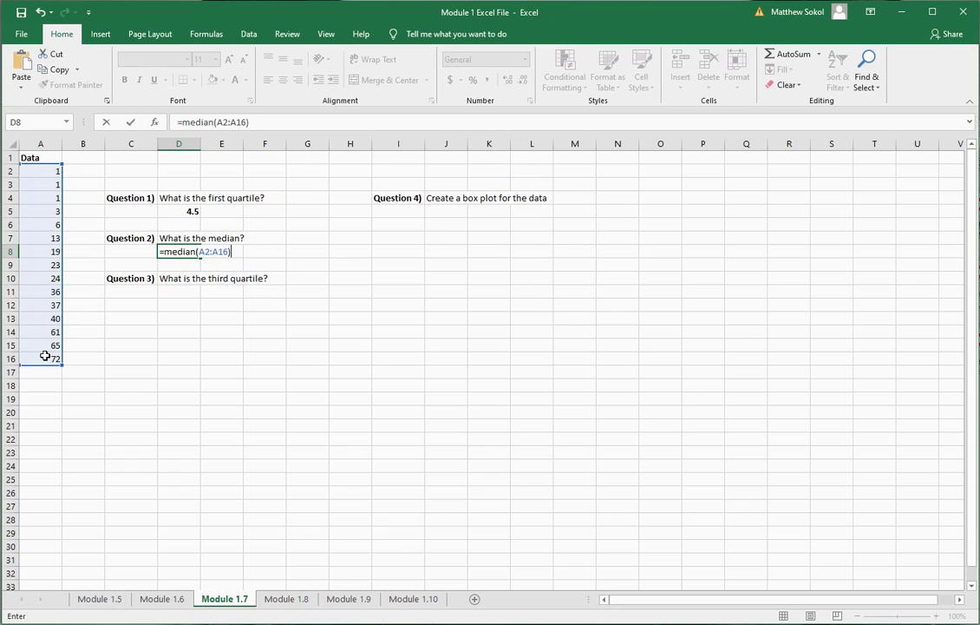
pyautogui.press('Return')
pyautogui.click(192, 250)
pyautogui.click(124, 79)
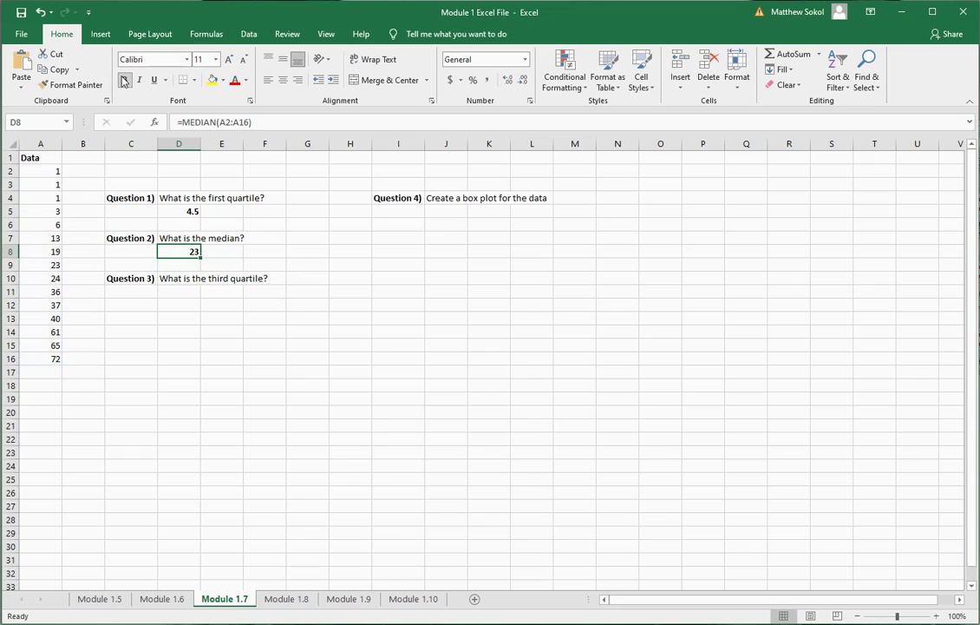
# Step: Calculate the third quartile of the data in D11 with =QUARTILE.INC(A2:A16,3)
pyautogui.click(177, 291)
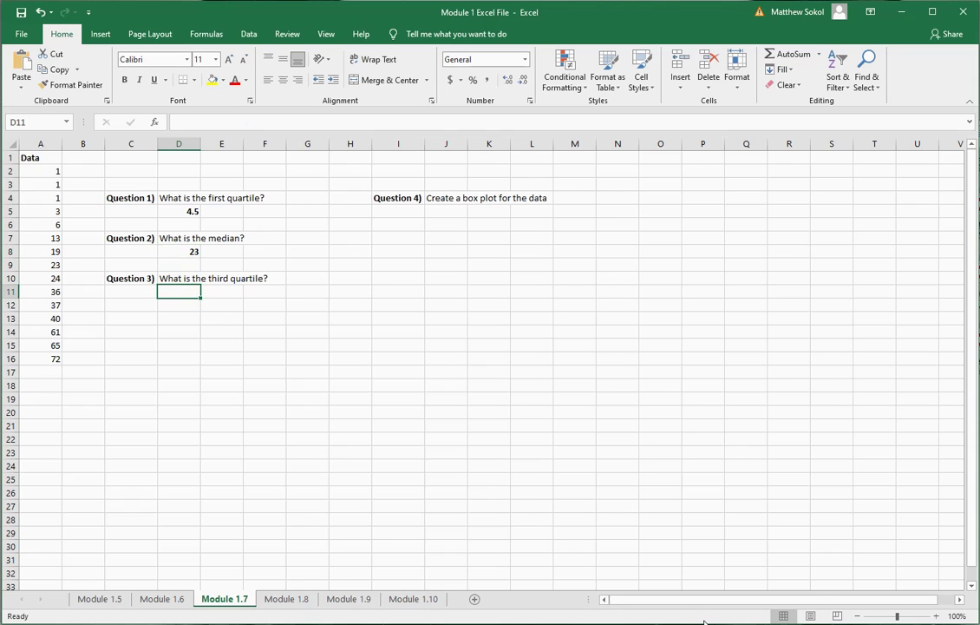
pyautogui.write('=quartile.inc')
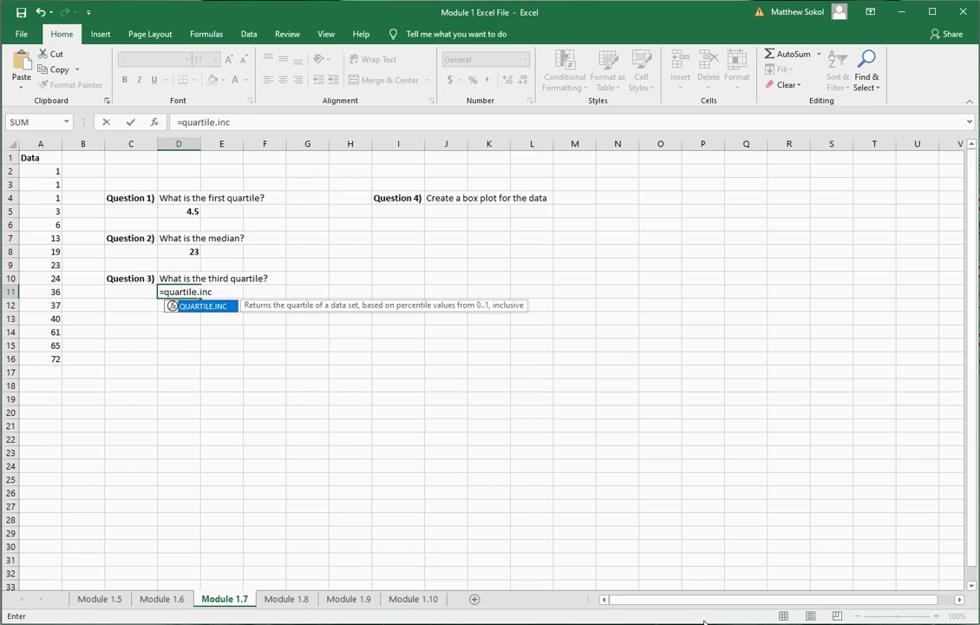
pyautogui.write('(')
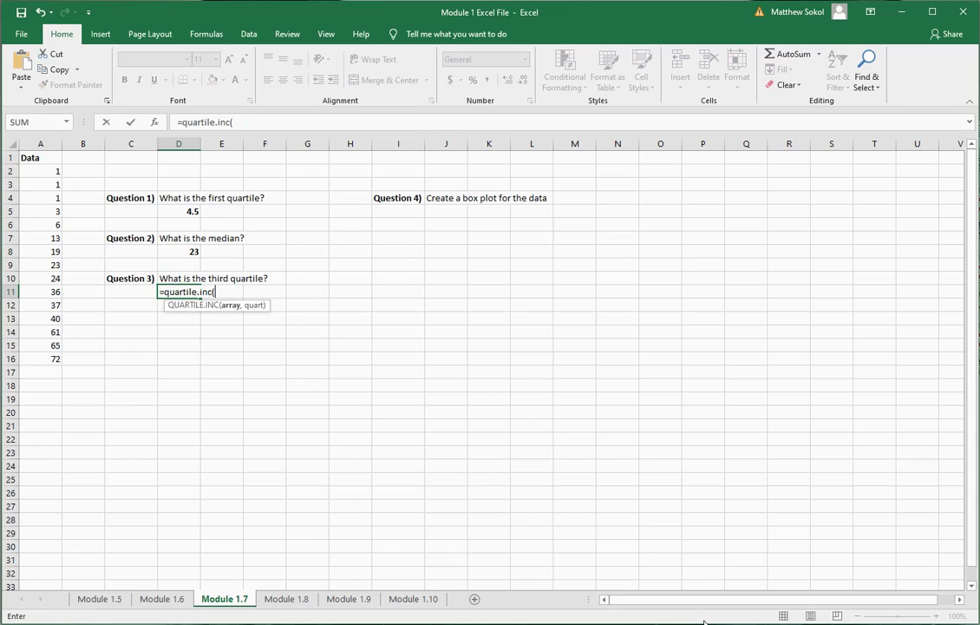
pyautogui.click(40, 171)
pyautogui.moveTo(41, 172); pyautogui.dragTo(45, 358)
pyautogui.write(',3')
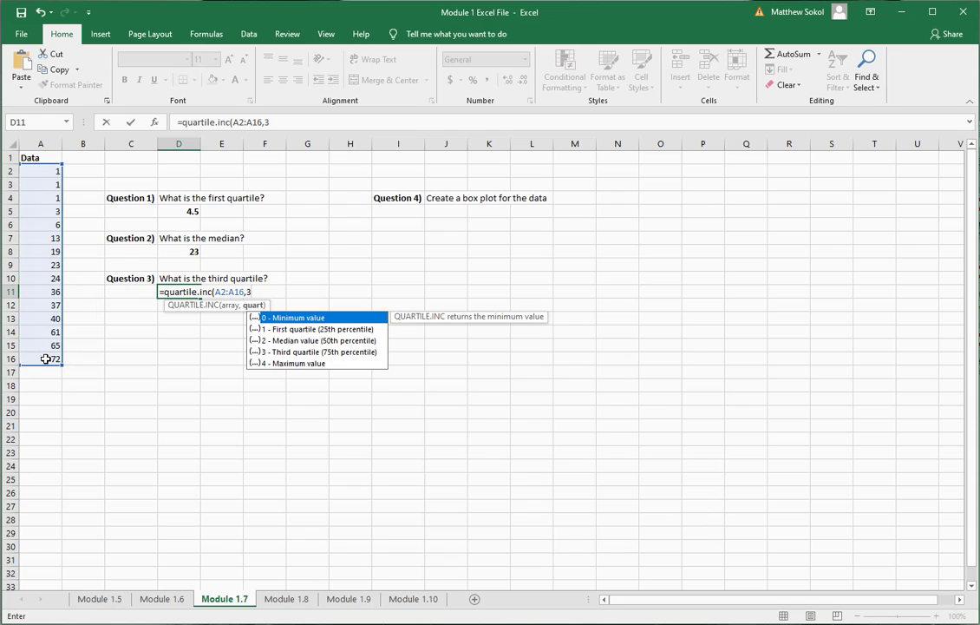
pyautogui.write(')')
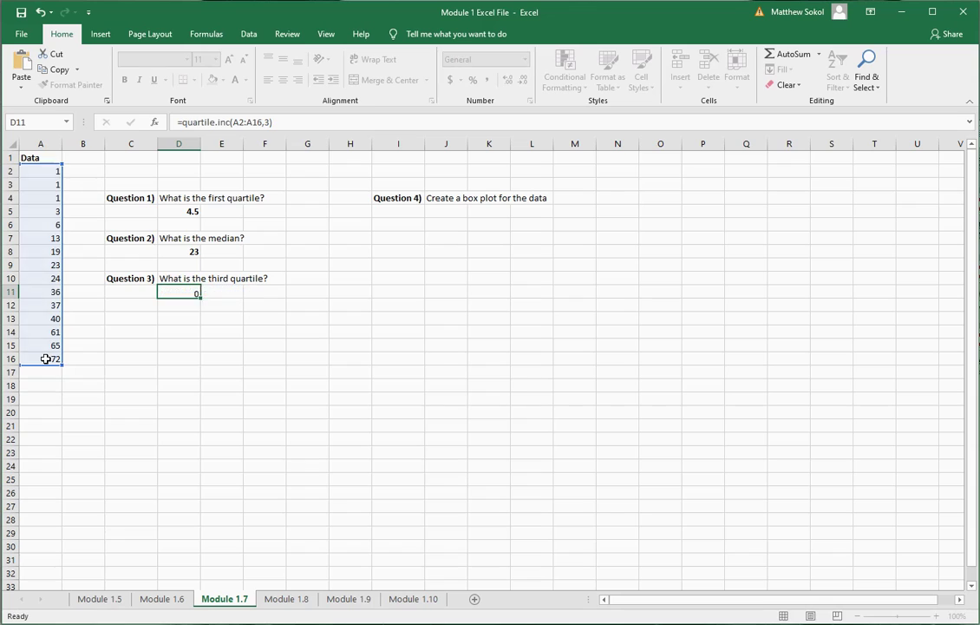
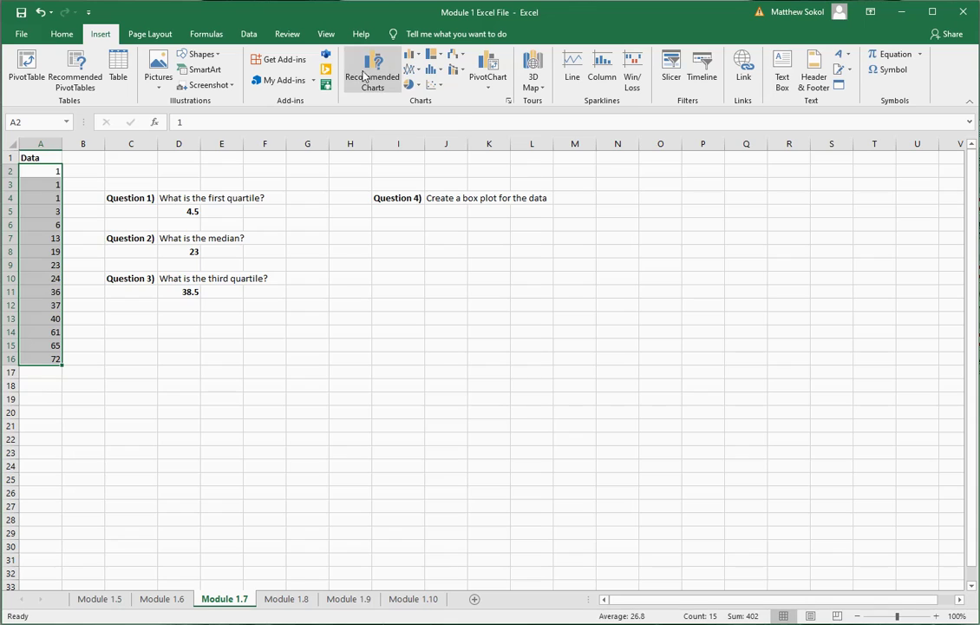
# Step: Insert a Box and Whisker chart of the data in A2:A16 and place it directly below the Question 4 text
pyautogui.click(362, 62)
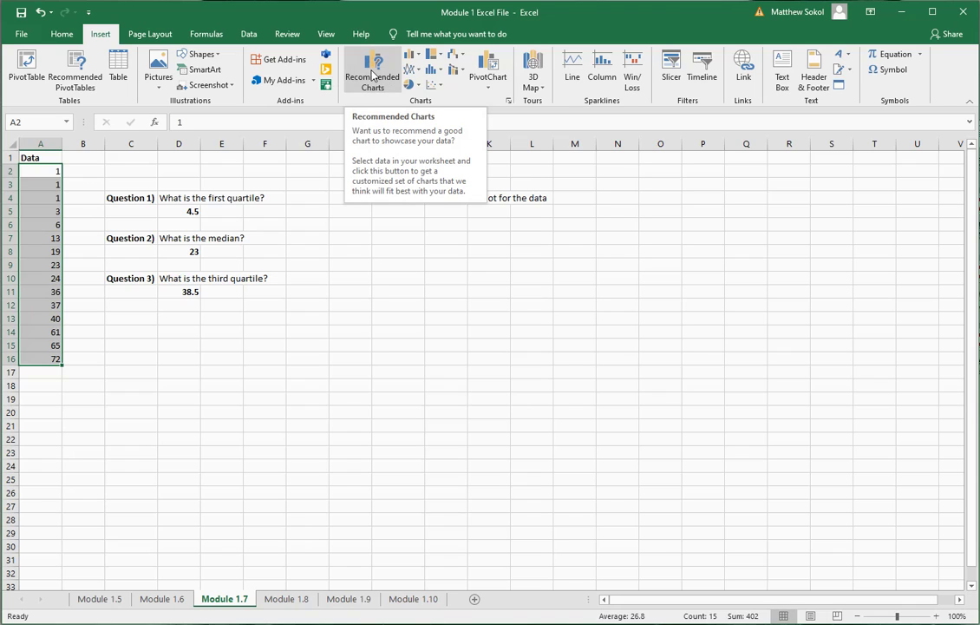
pyautogui.click(374, 69)
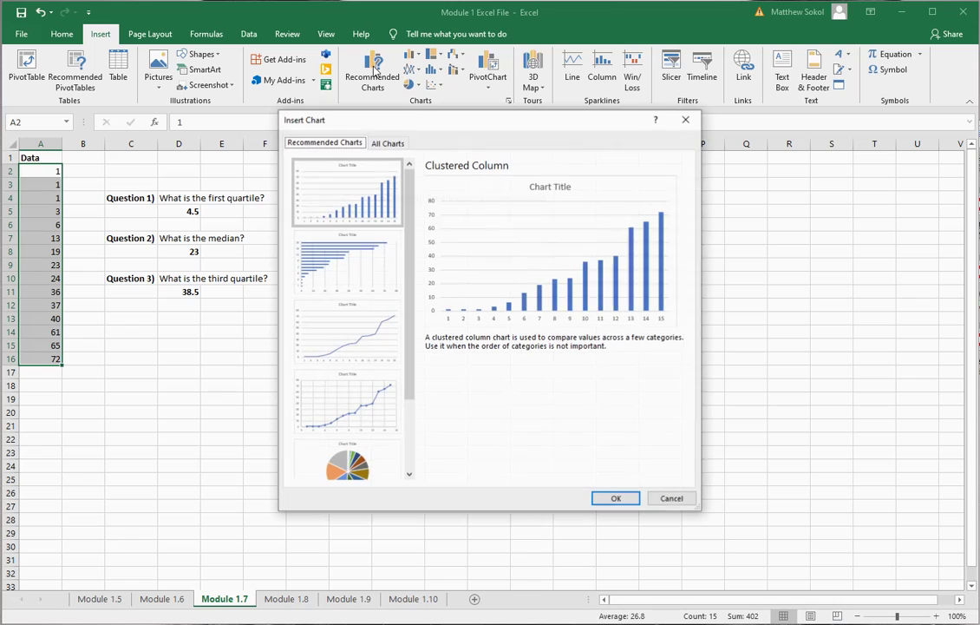
pyautogui.click(389, 146)
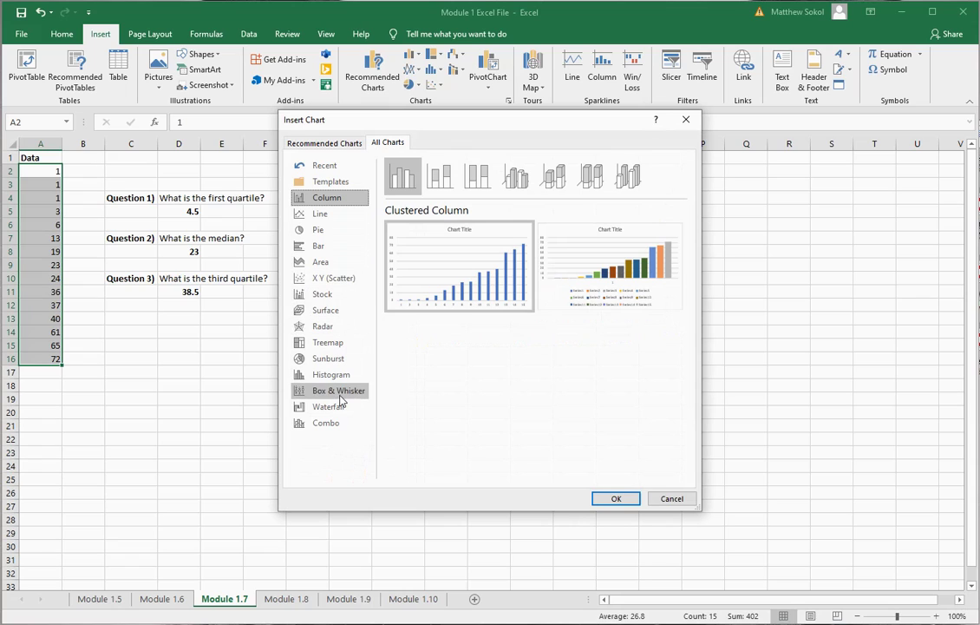
pyautogui.click(319, 391)
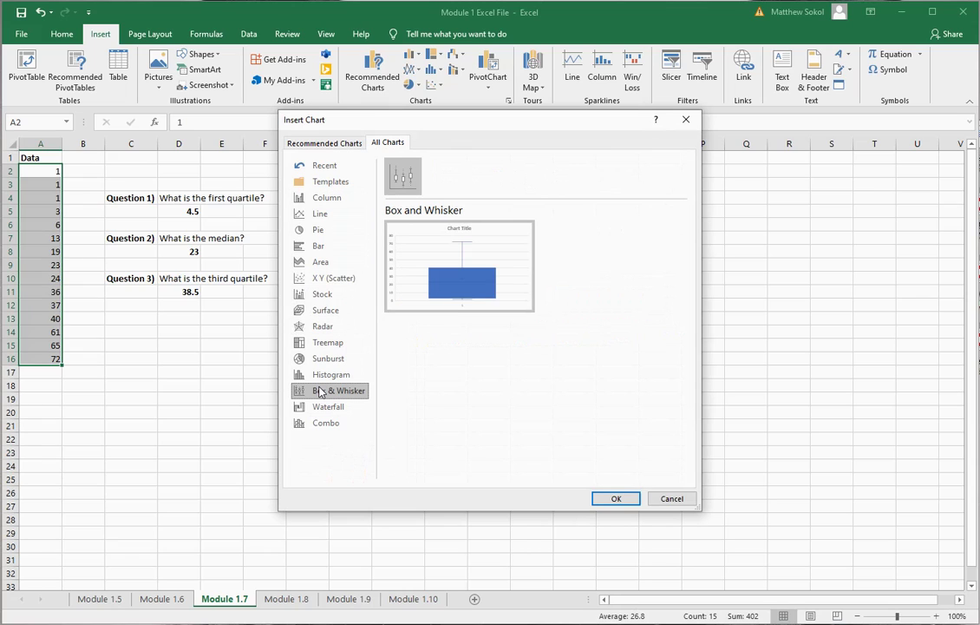
pyautogui.click(616, 498)
pyautogui.moveTo(551, 293); pyautogui.dragTo(566, 235)
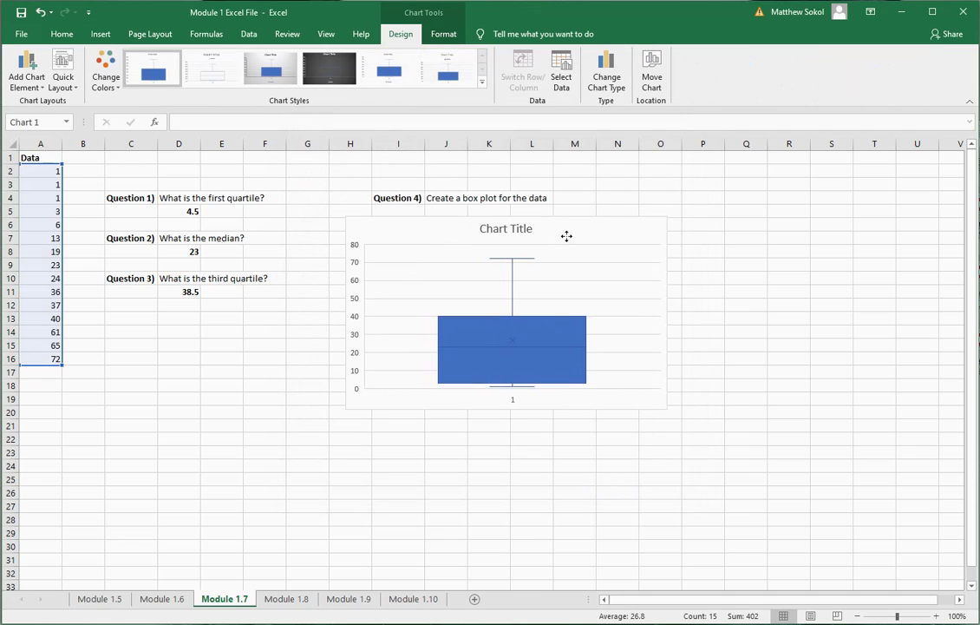
pyautogui.rightClick(547, 335)
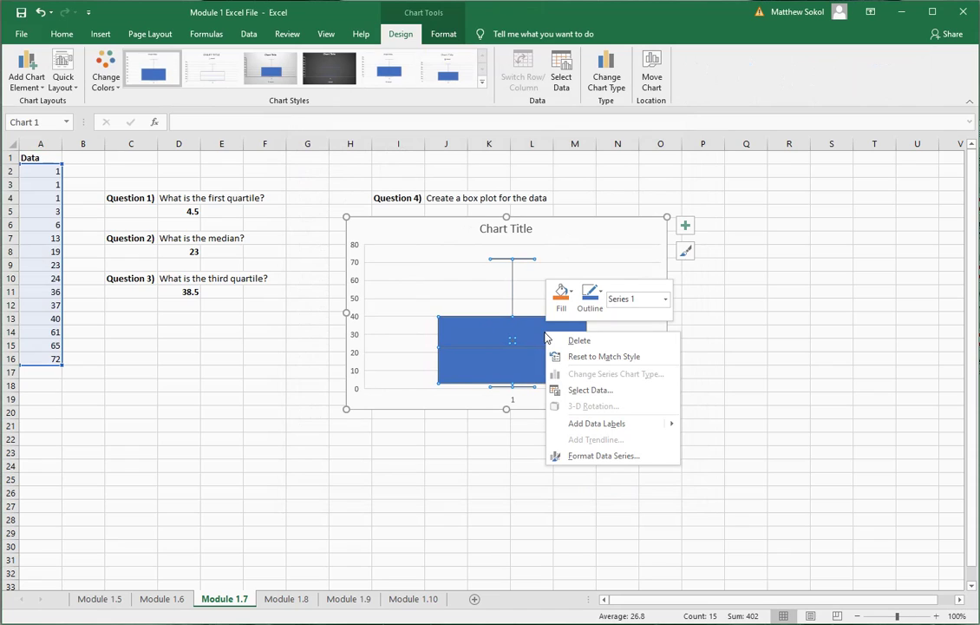
pyautogui.rightClick(511, 344)
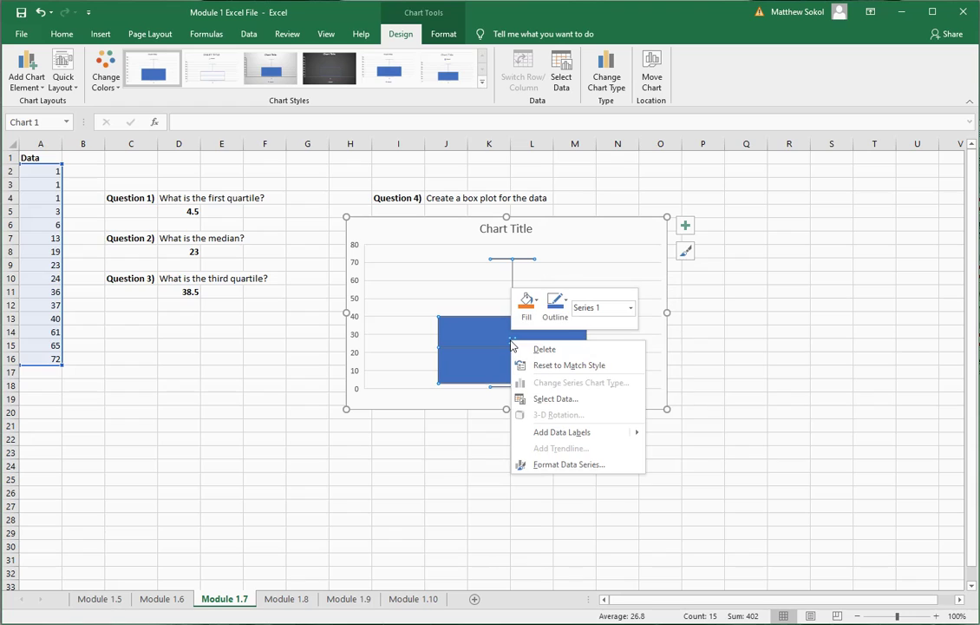
pyautogui.click(568, 464)
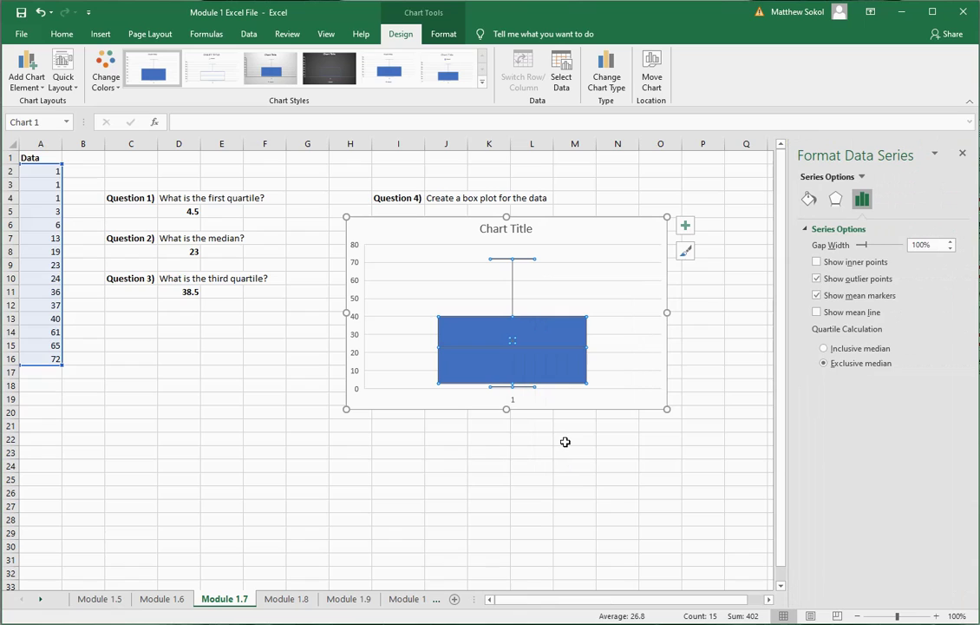
pyautogui.click(962, 153)
pyautogui.click(515, 491)
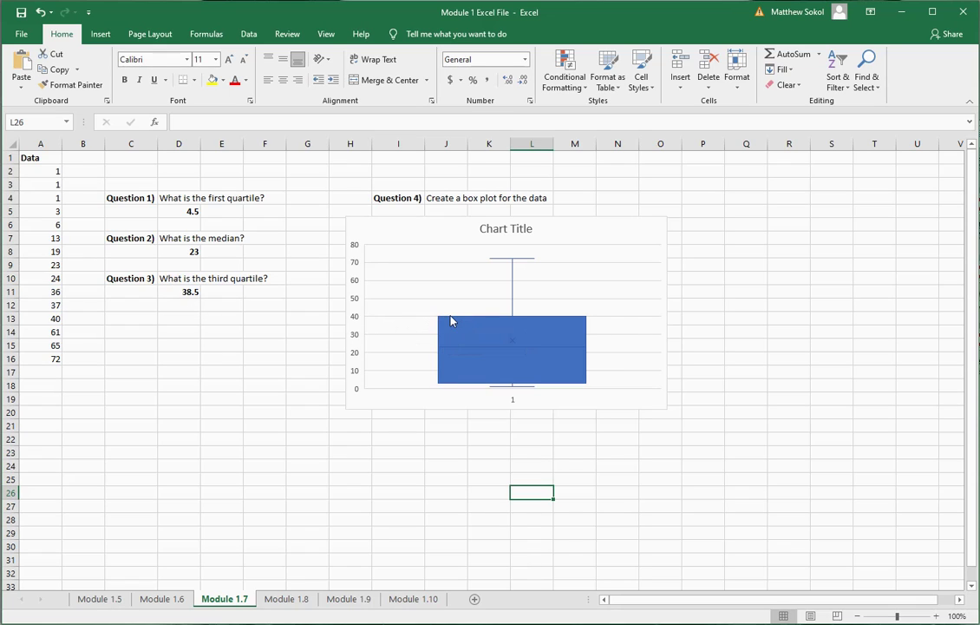
# Step: Set the box plot series' quartile calculation to Inclusive median
pyautogui.rightClick(512, 336)
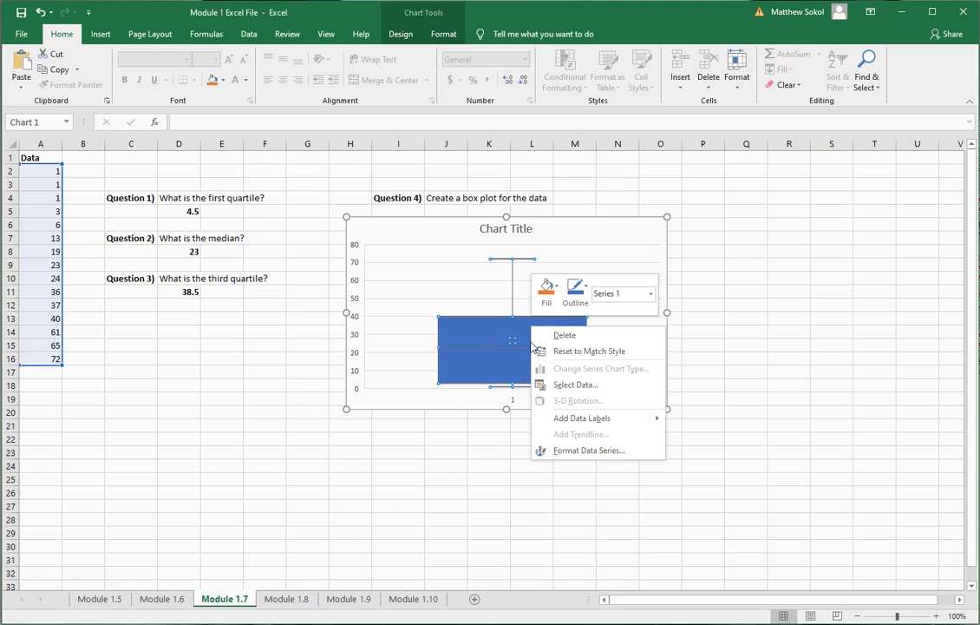
pyautogui.click(580, 452)
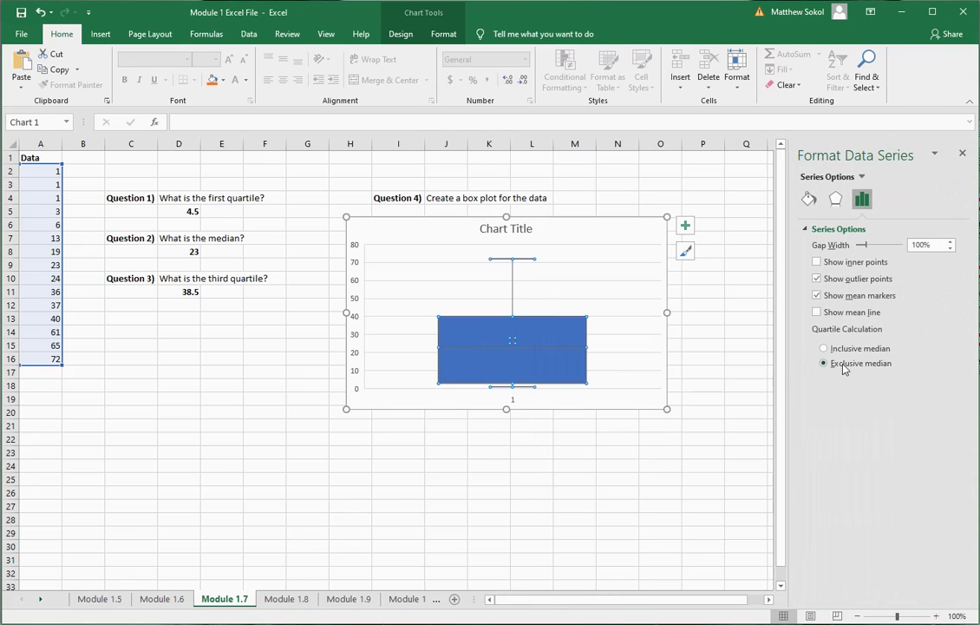
pyautogui.click(825, 349)
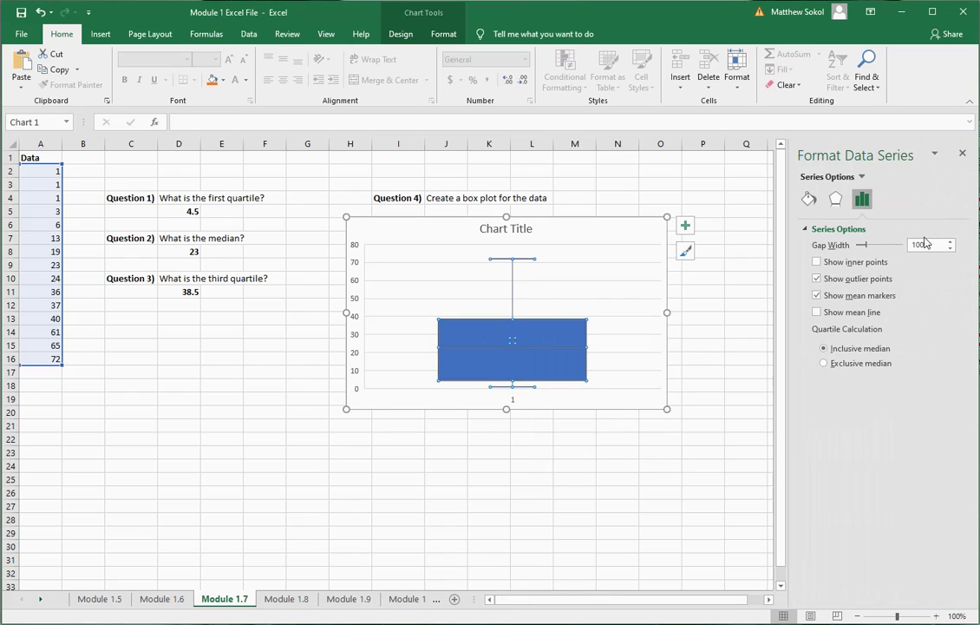
pyautogui.click(962, 152)
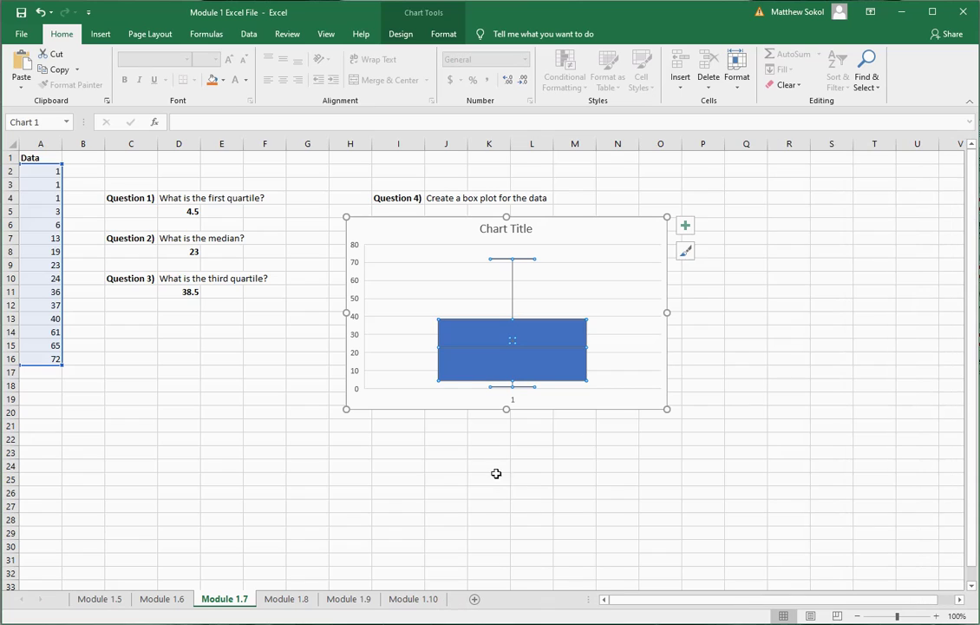
# Step: Delete the chart title from the box plot
pyautogui.click(600, 400)
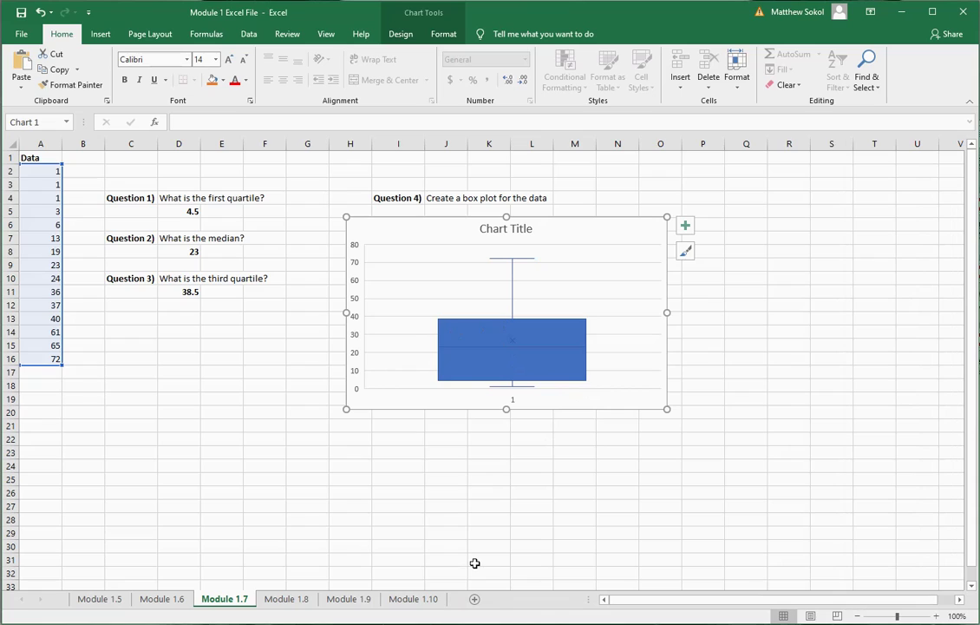
pyautogui.click(525, 224)
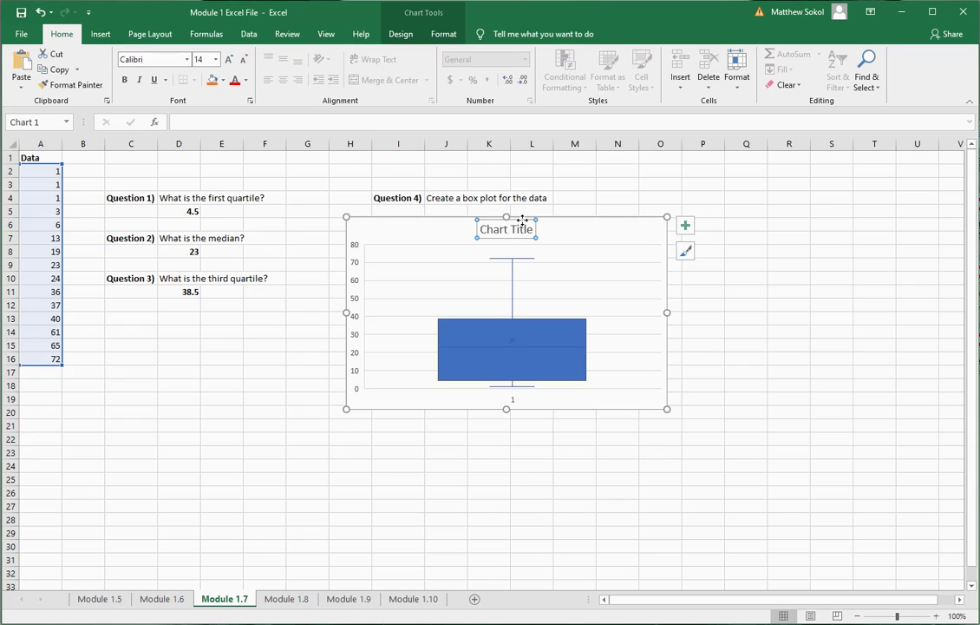
pyautogui.press('Delete')
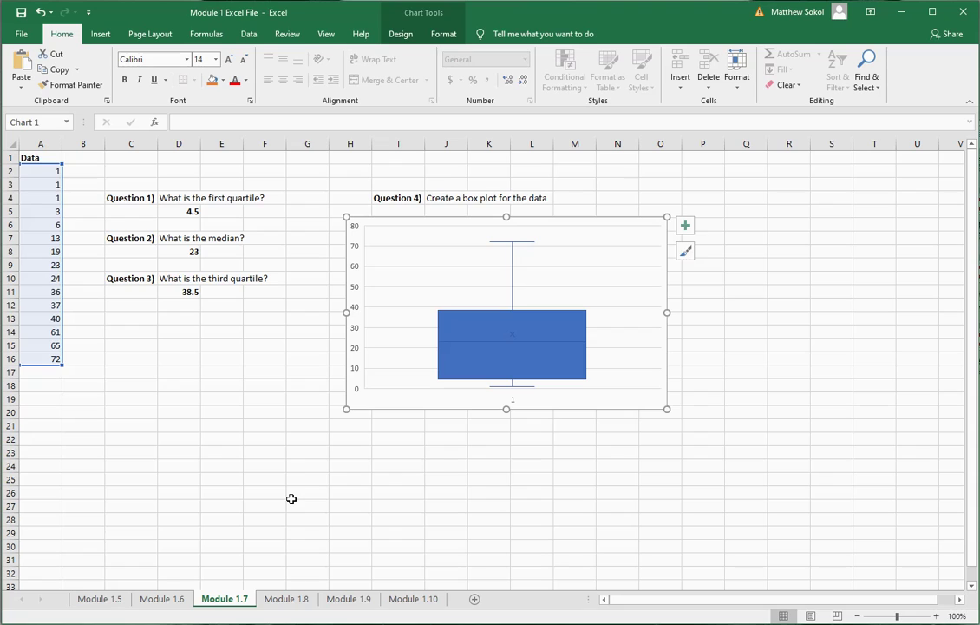
pyautogui.click(298, 467)
# Step: On the Module 1.8 sheet, insert a histogram of A2:A16 and fit it into the space between Question 1 and Question 2
pyautogui.click(287, 599)
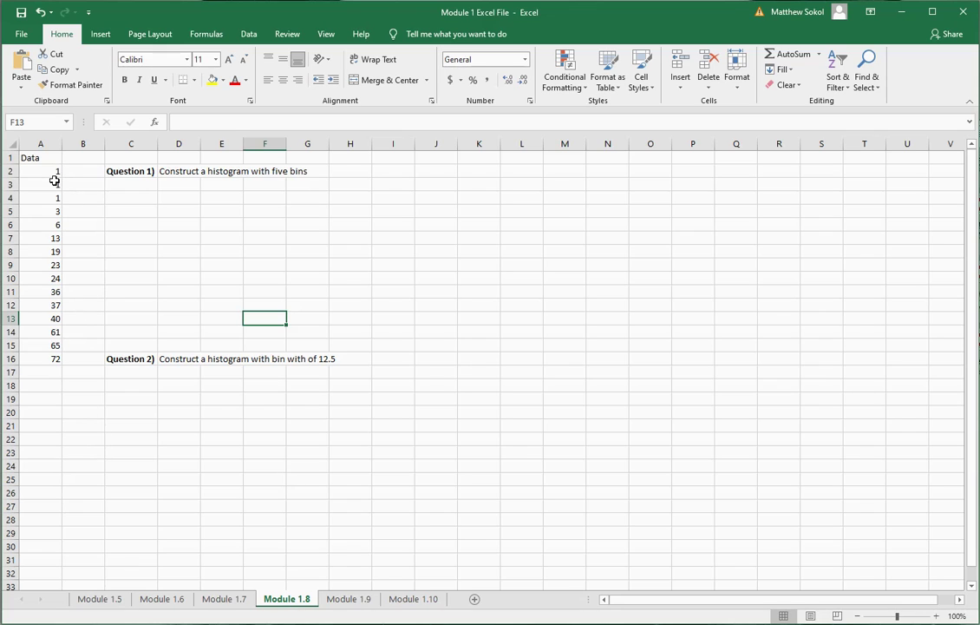
pyautogui.moveTo(47, 170); pyautogui.dragTo(29, 354)
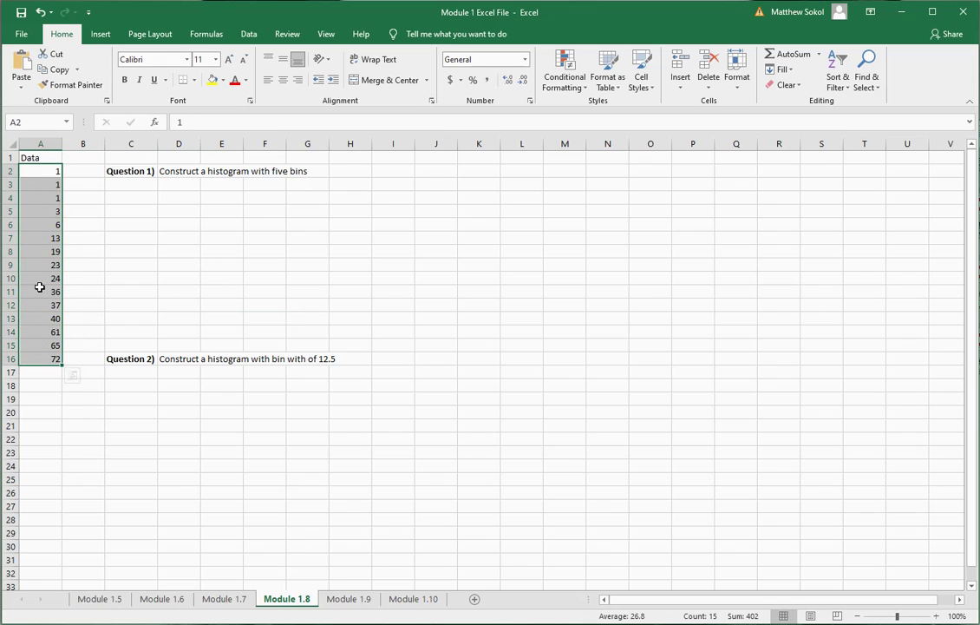
pyautogui.click(98, 35)
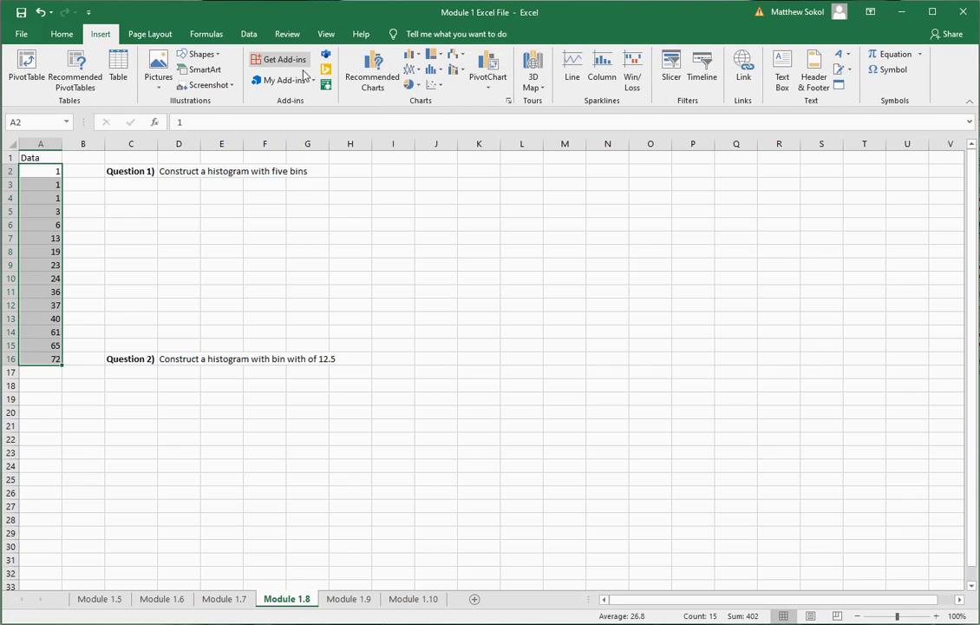
pyautogui.click(373, 80)
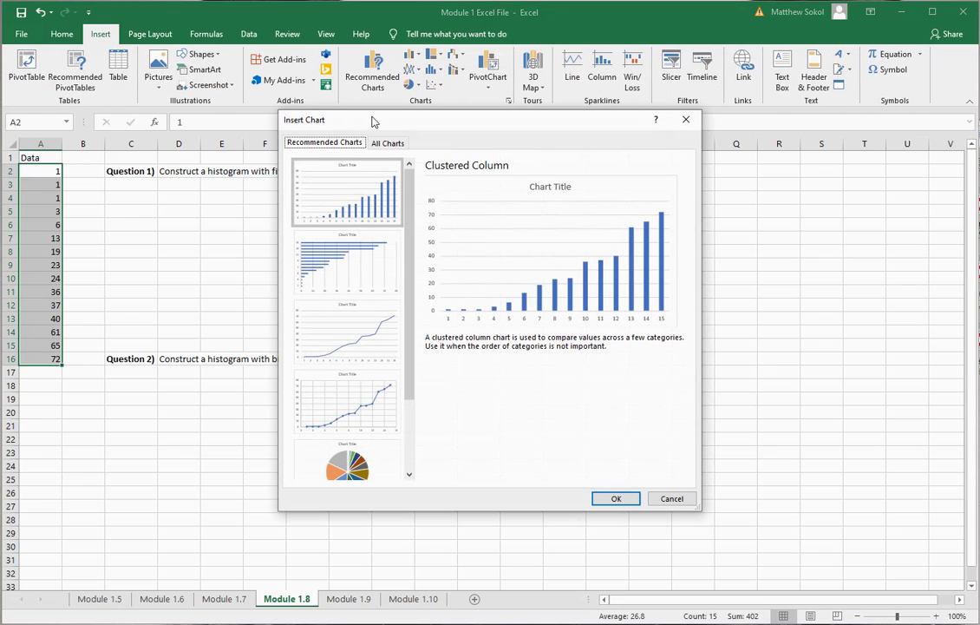
pyautogui.click(387, 144)
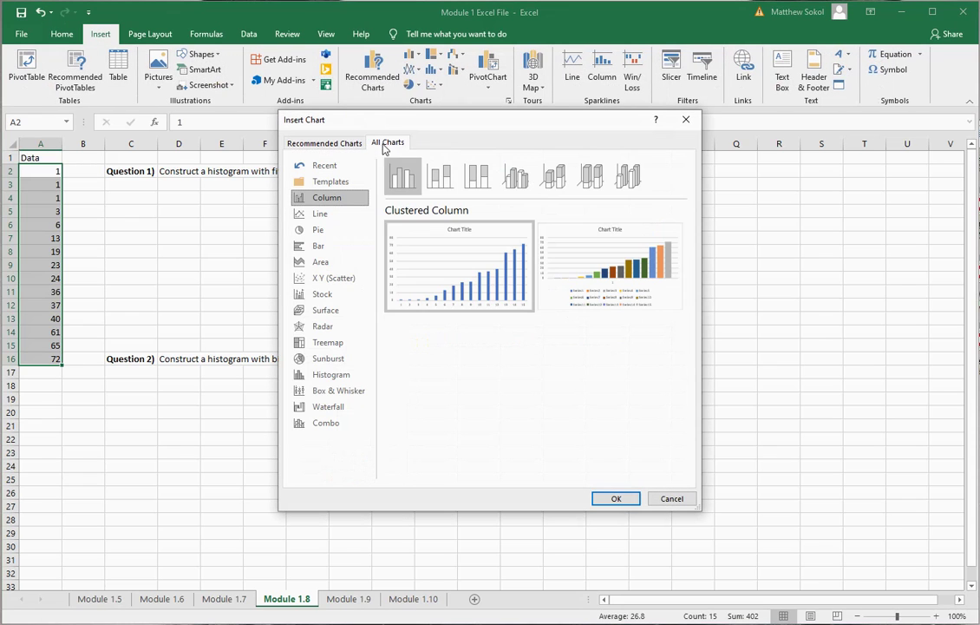
pyautogui.click(330, 378)
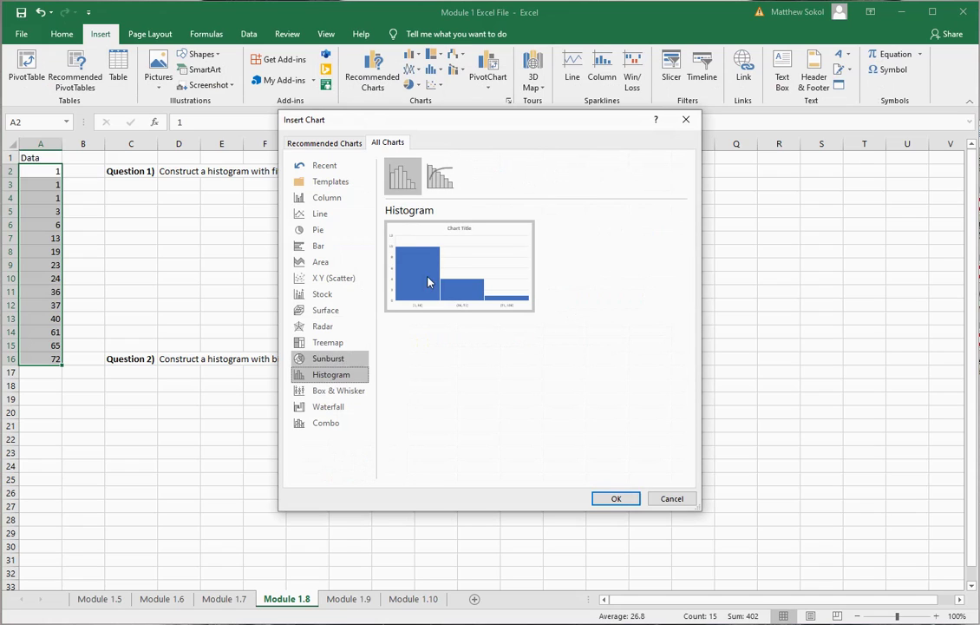
pyautogui.click(614, 498)
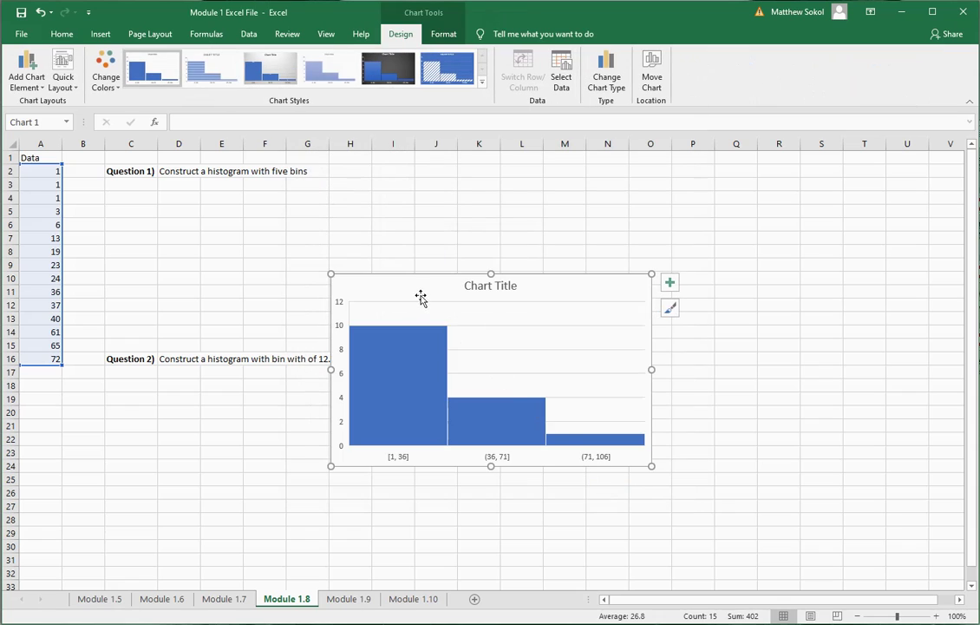
pyautogui.moveTo(331, 273); pyautogui.dragTo(151, 190)
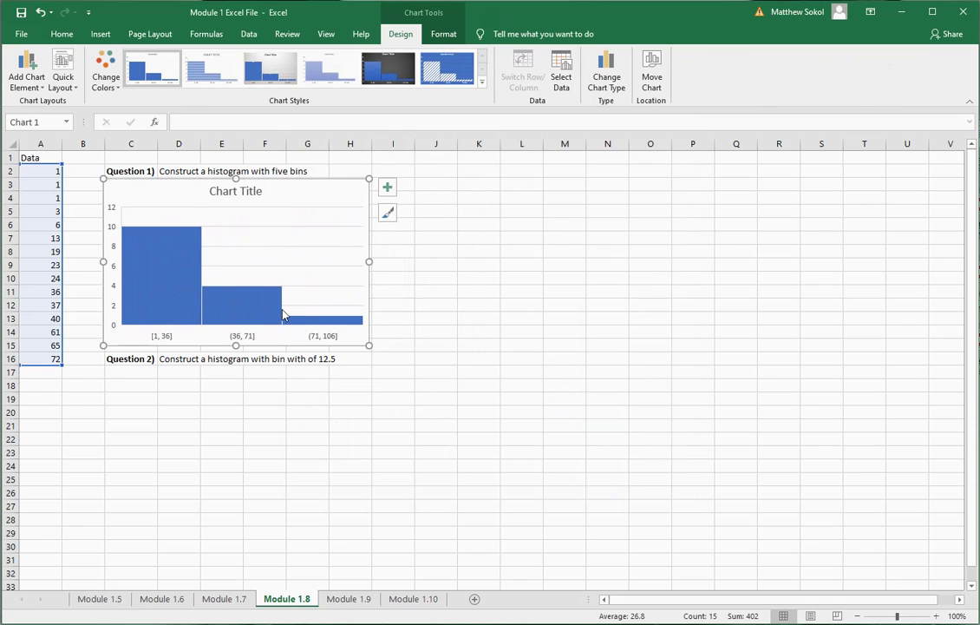
# Step: Set the number of bins on the Question 1 histogram's horizontal axis to 5
pyautogui.rightClick(240, 339)
pyautogui.rightClick(234, 336)
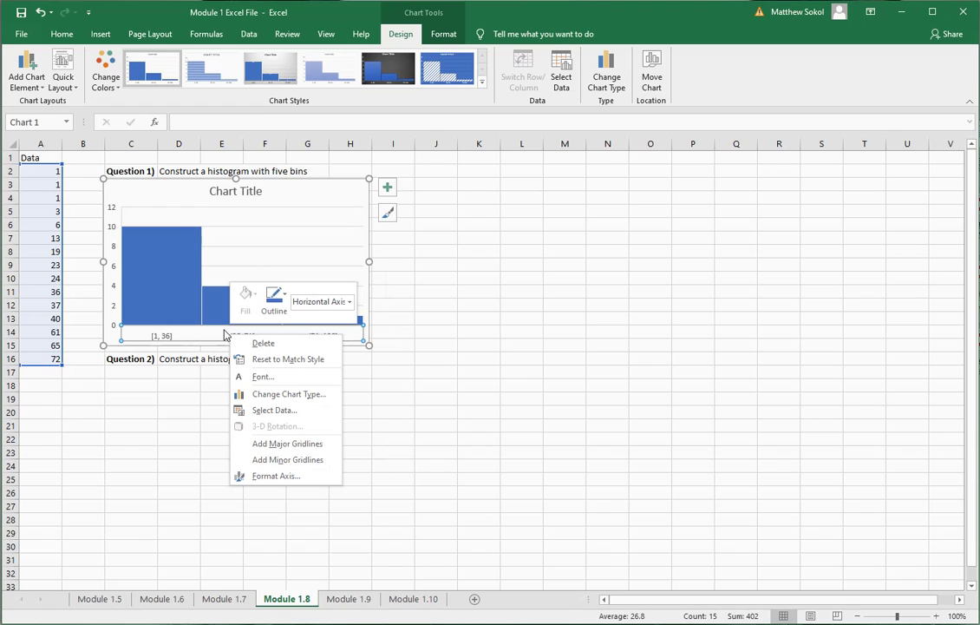
pyautogui.click(276, 475)
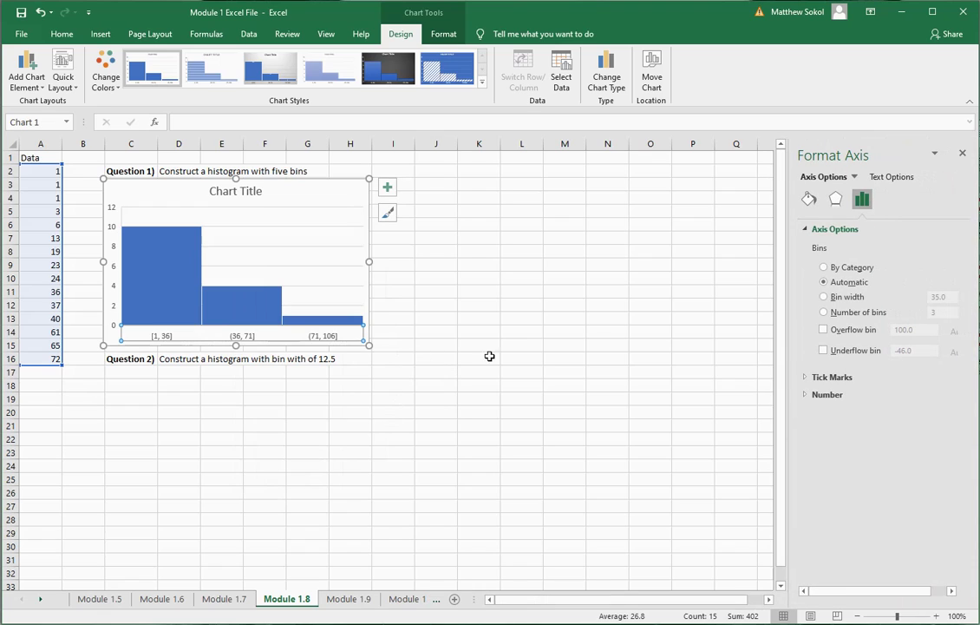
pyautogui.click(833, 312)
pyautogui.click(943, 313)
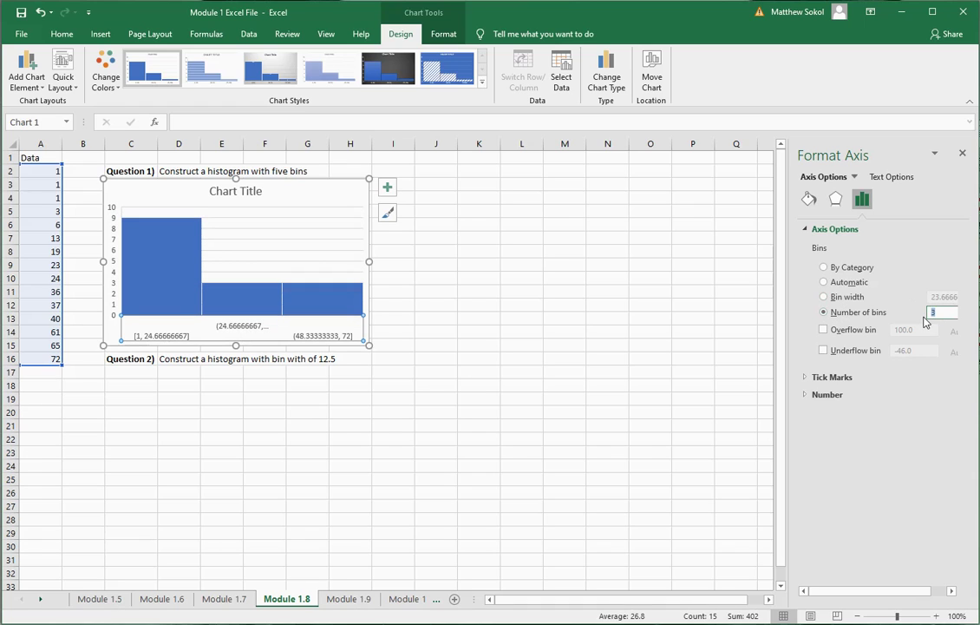
pyautogui.write('5')
pyautogui.press('Return')
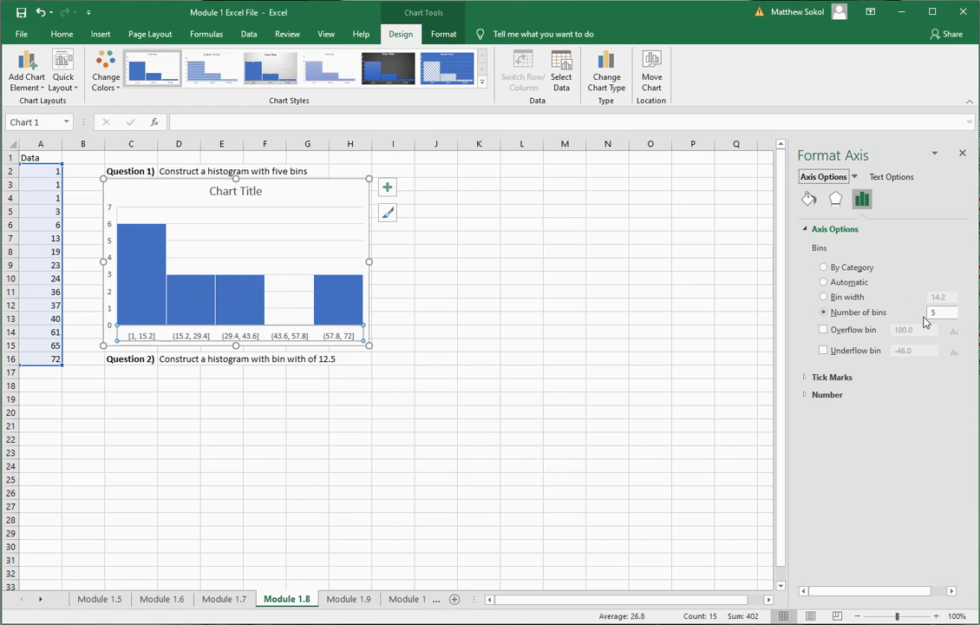
pyautogui.click(453, 370)
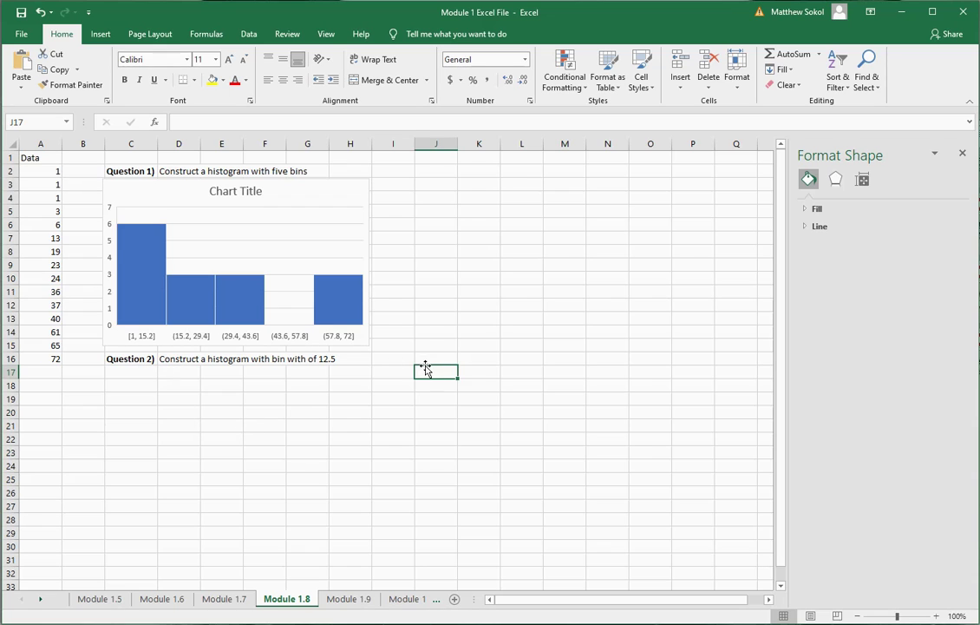
# Step: Correct the Question 2 text in D16 to read "Construct a histogram with bin width of 12.5"
pyautogui.click(172, 371)
pyautogui.click(179, 357)
pyautogui.click(313, 122)
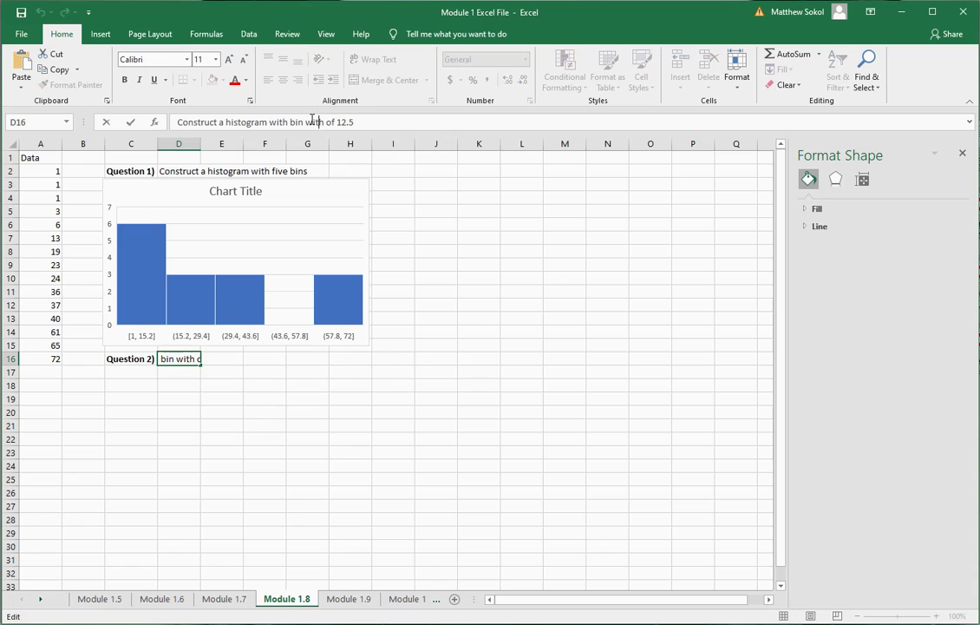
pyautogui.write('d')
pyautogui.press('Return')
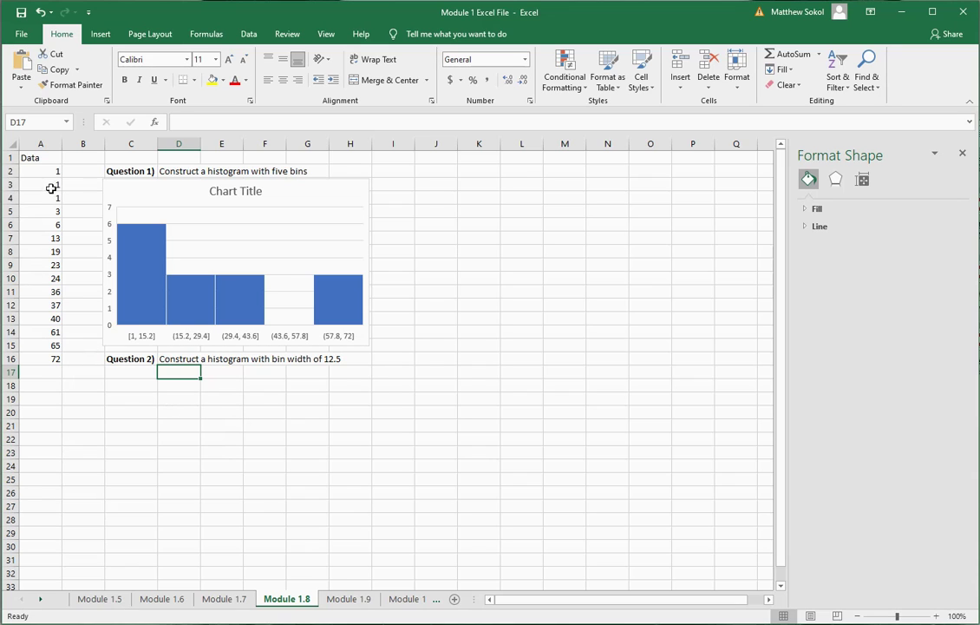
# Step: Insert a second histogram of the data in A2:A16 and place it directly below the Question 2 text
pyautogui.moveTo(48, 171); pyautogui.dragTo(41, 358)
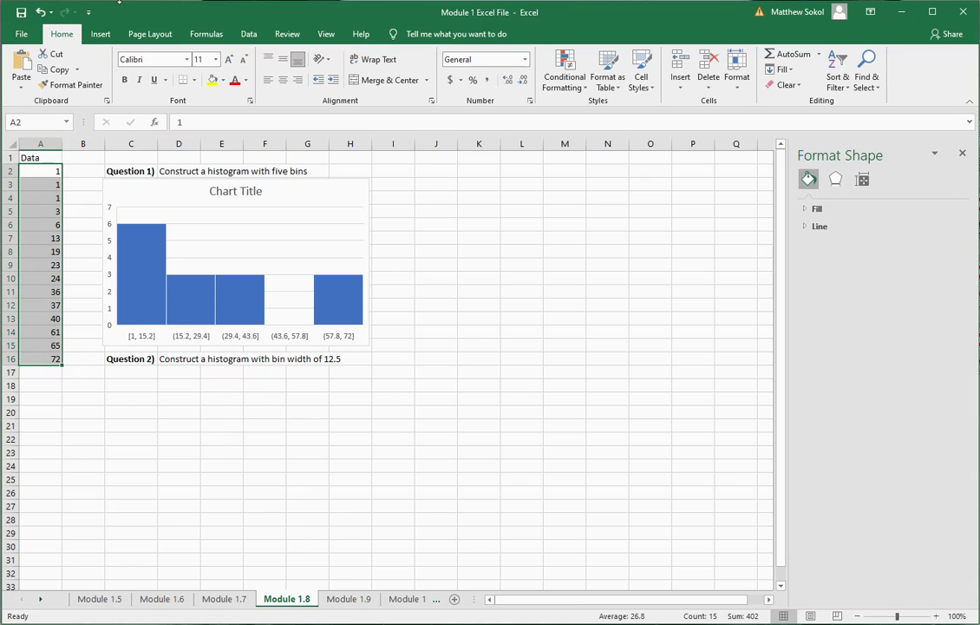
pyautogui.click(99, 36)
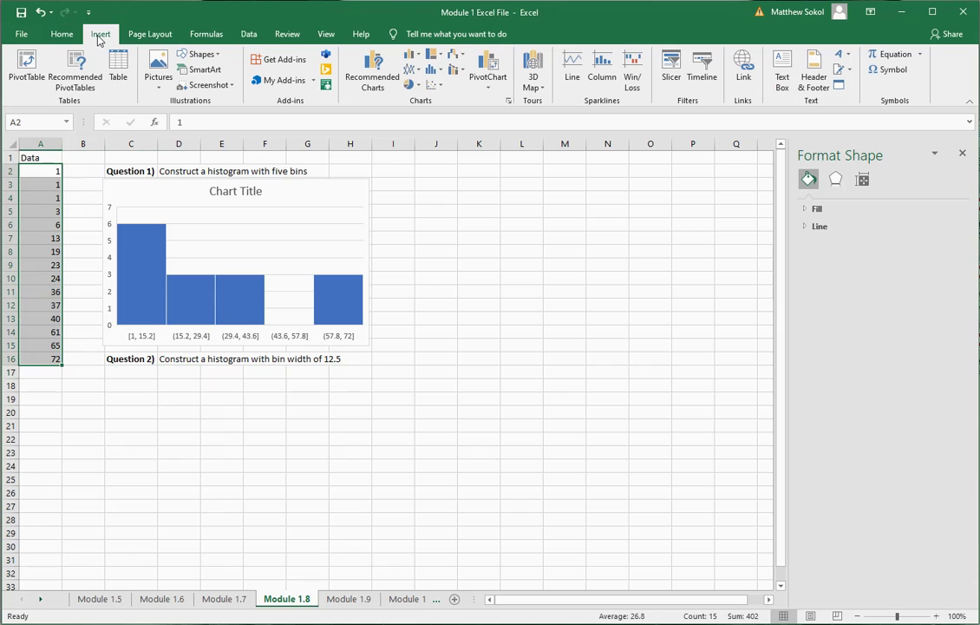
pyautogui.click(375, 86)
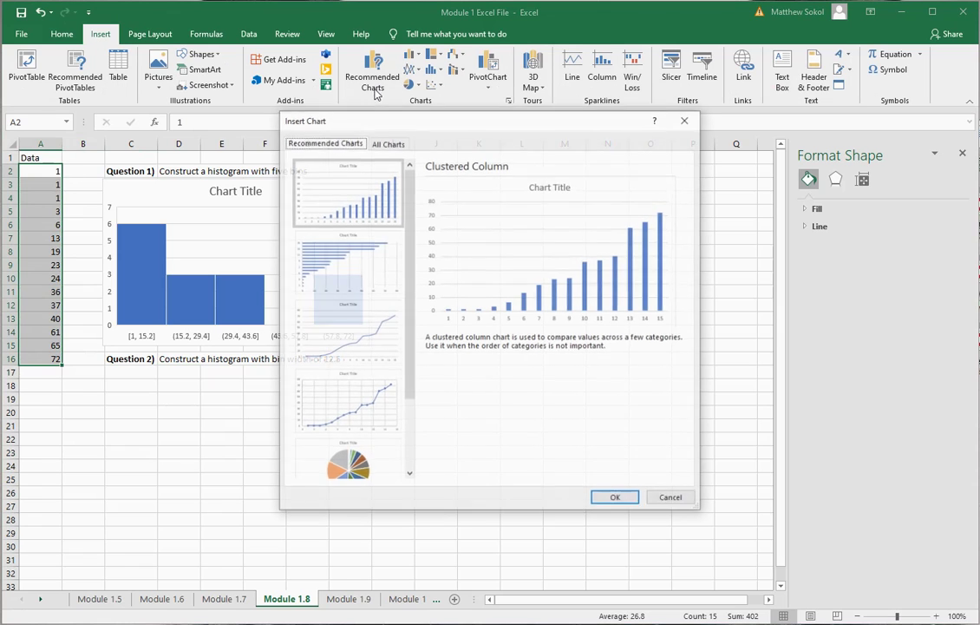
pyautogui.click(387, 142)
pyautogui.click(290, 374)
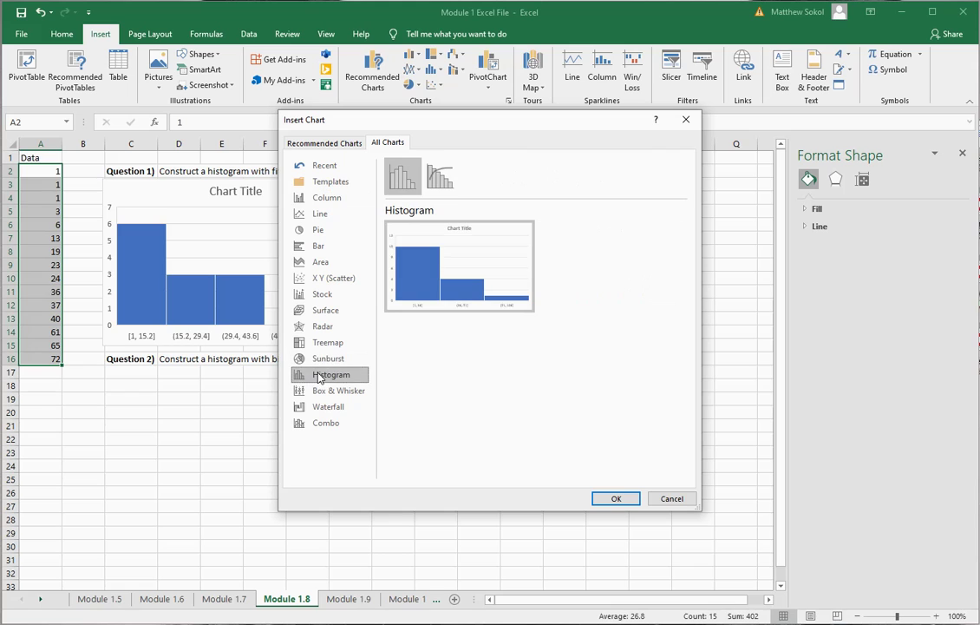
pyautogui.click(617, 500)
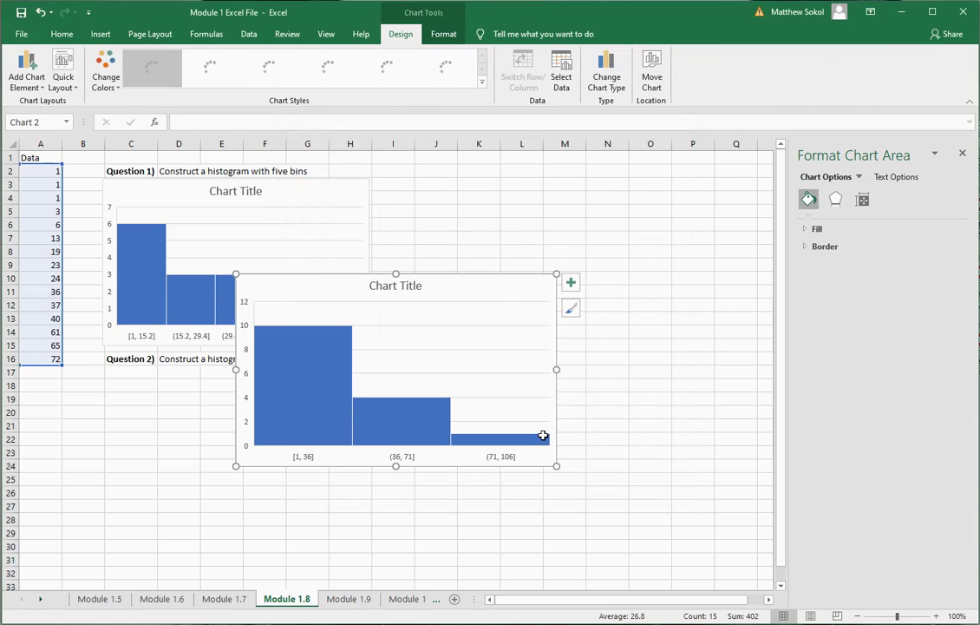
pyautogui.moveTo(479, 352); pyautogui.dragTo(323, 380)
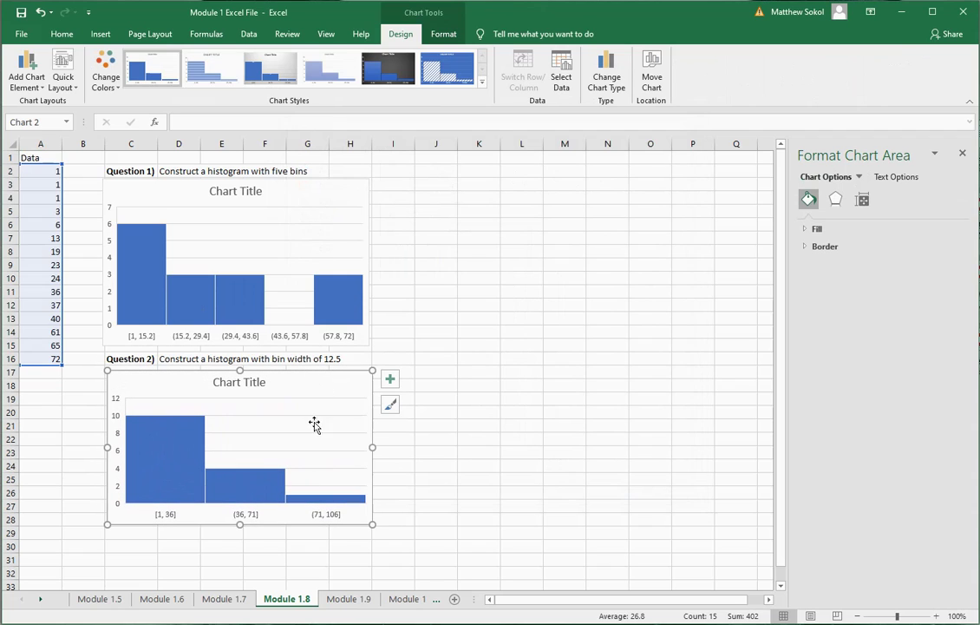
# Step: Set the bin width on the Question 2 histogram's horizontal axis to 12.5 and close the formatting pane
pyautogui.rightClick(241, 517)
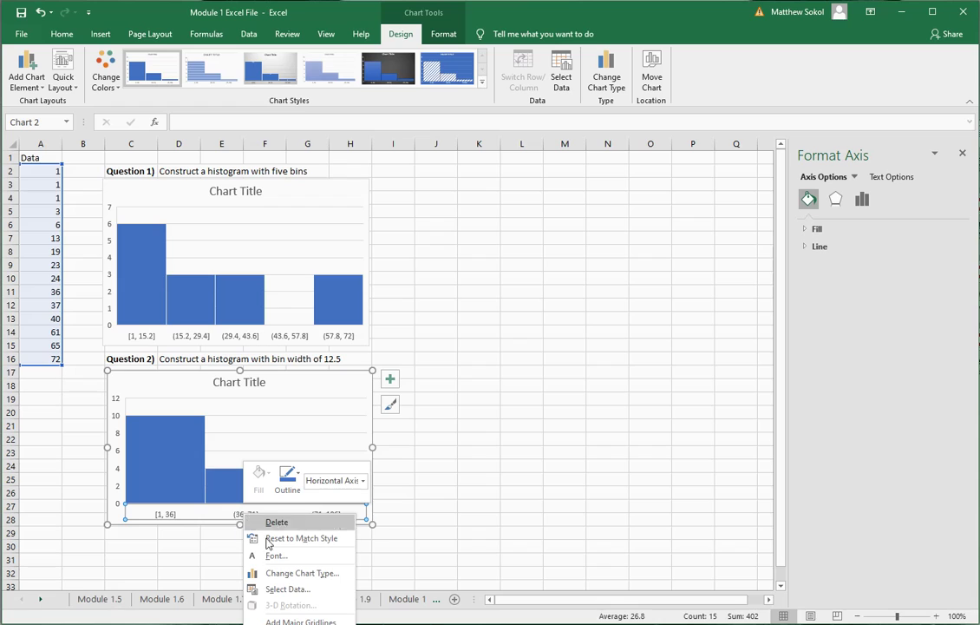
pyautogui.click(295, 623)
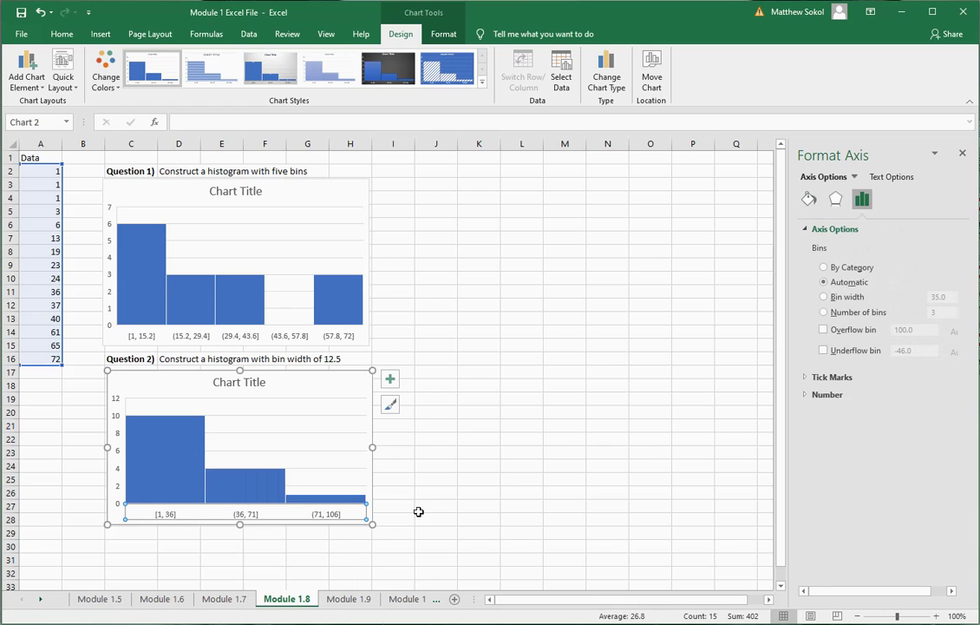
pyautogui.click(825, 312)
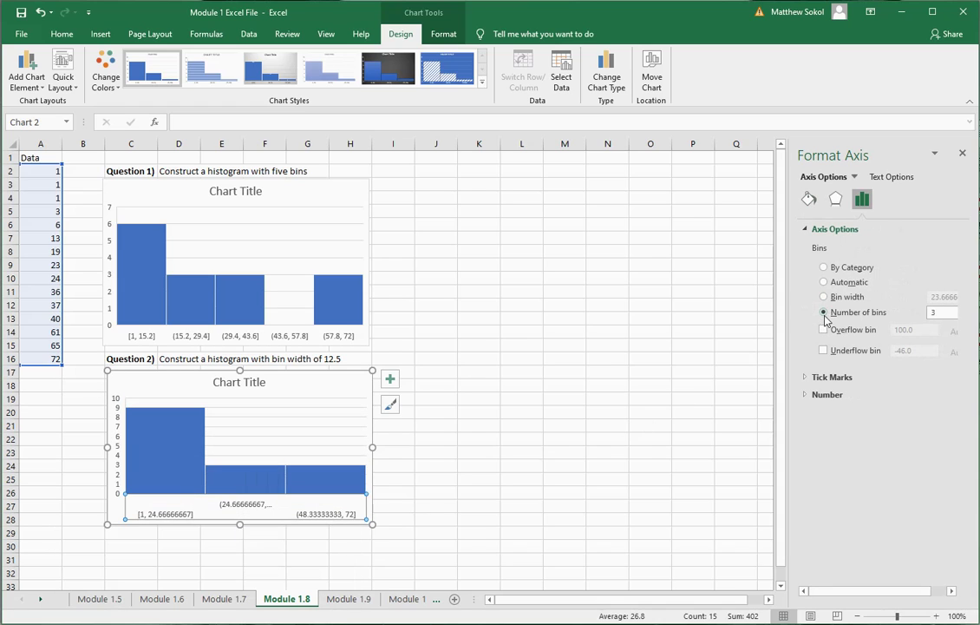
pyautogui.click(828, 297)
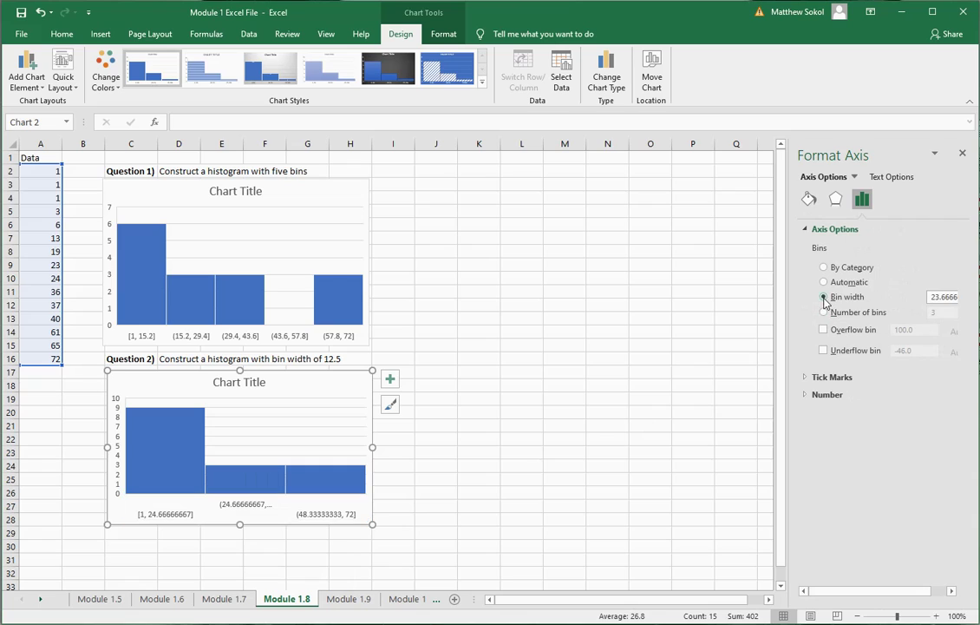
pyautogui.doubleClick(933, 297)
pyautogui.write('12.5')
pyautogui.press('Return')
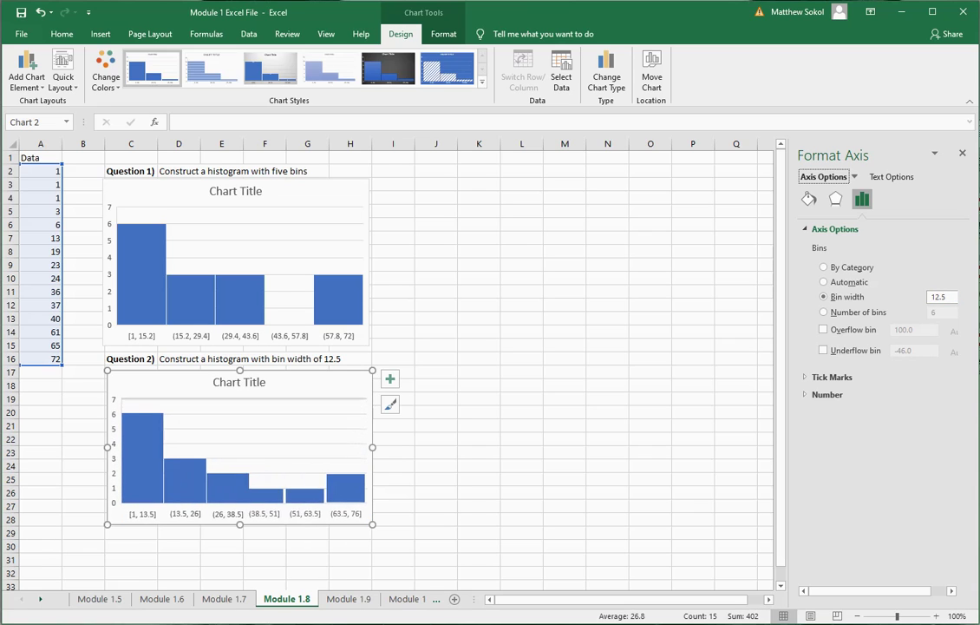
pyautogui.click(530, 310)
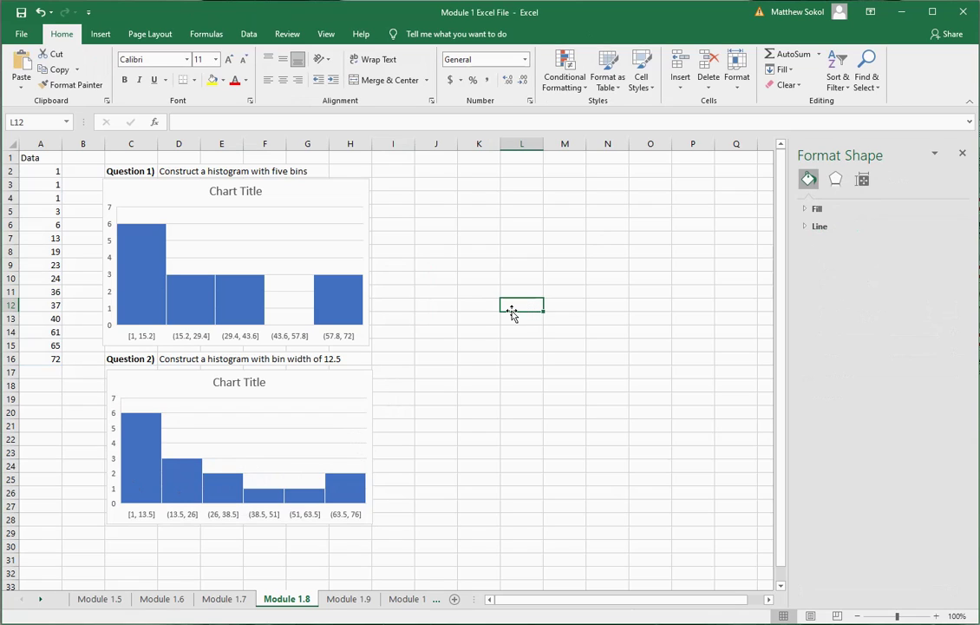
pyautogui.click(962, 154)
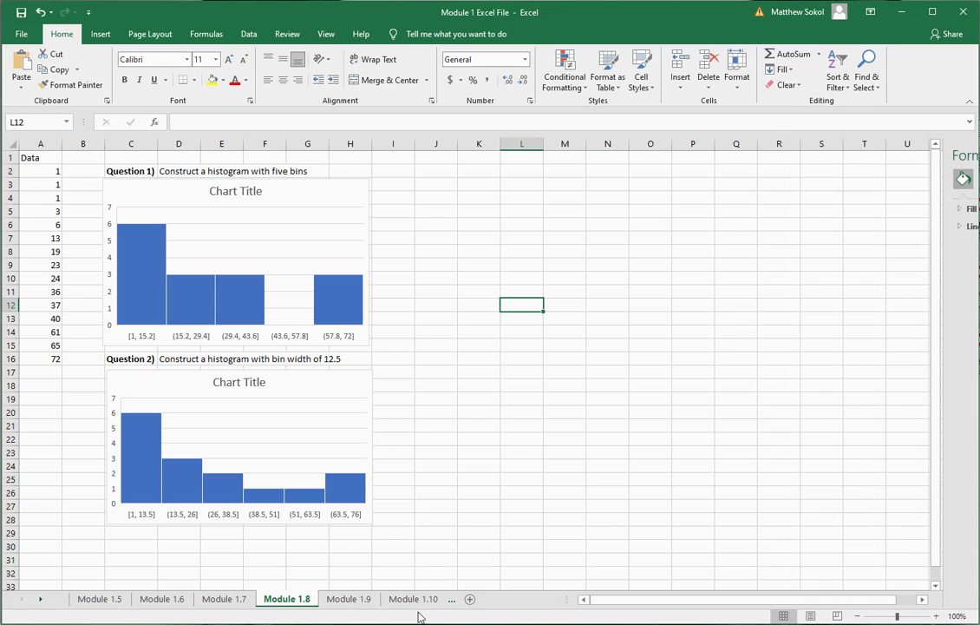
# Step: On the Module 1.9 sheet, insert a scatter chart of A1:B14 and enlarge it below Question 1 to cover about D3 to L20
pyautogui.click(349, 598)
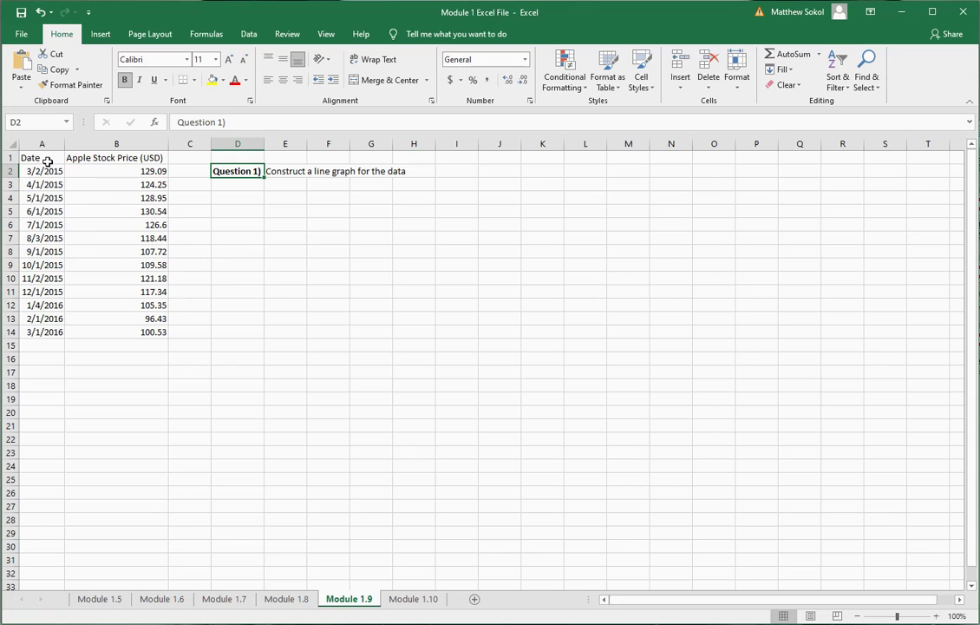
pyautogui.moveTo(45, 159); pyautogui.dragTo(128, 322)
pyautogui.click(41, 278)
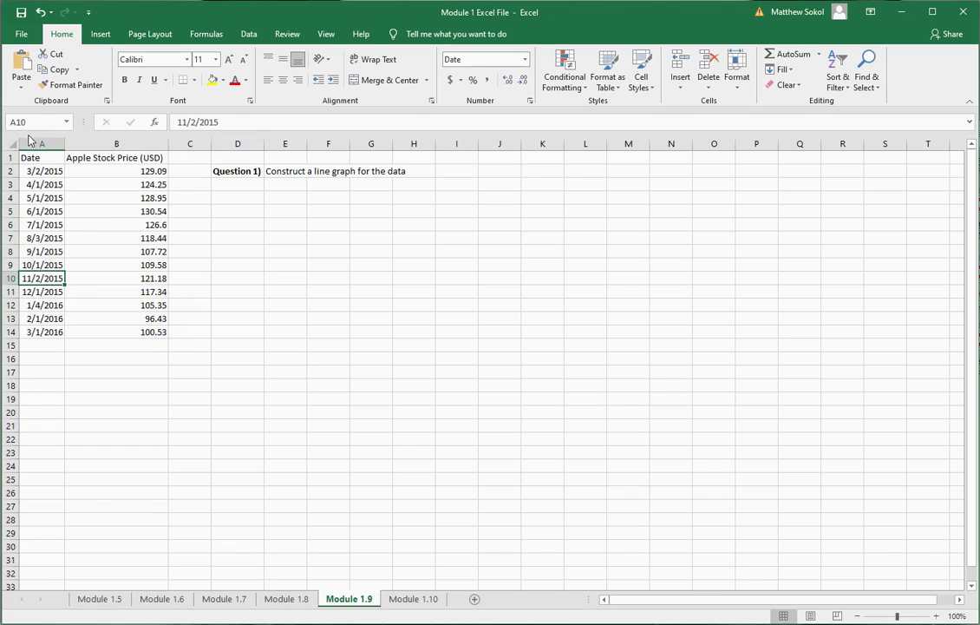
pyautogui.moveTo(41, 157); pyautogui.dragTo(122, 326)
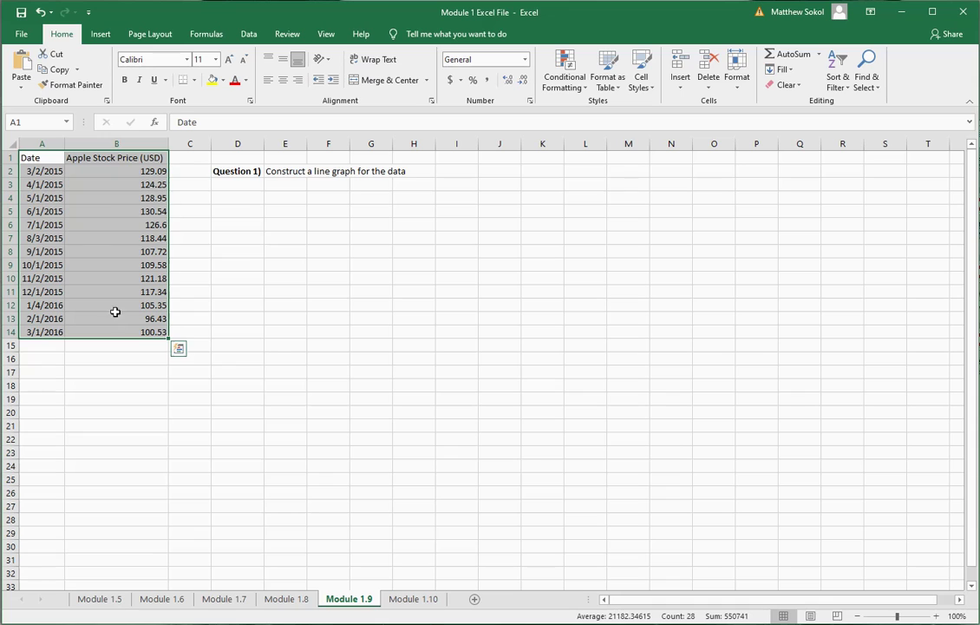
pyautogui.click(102, 35)
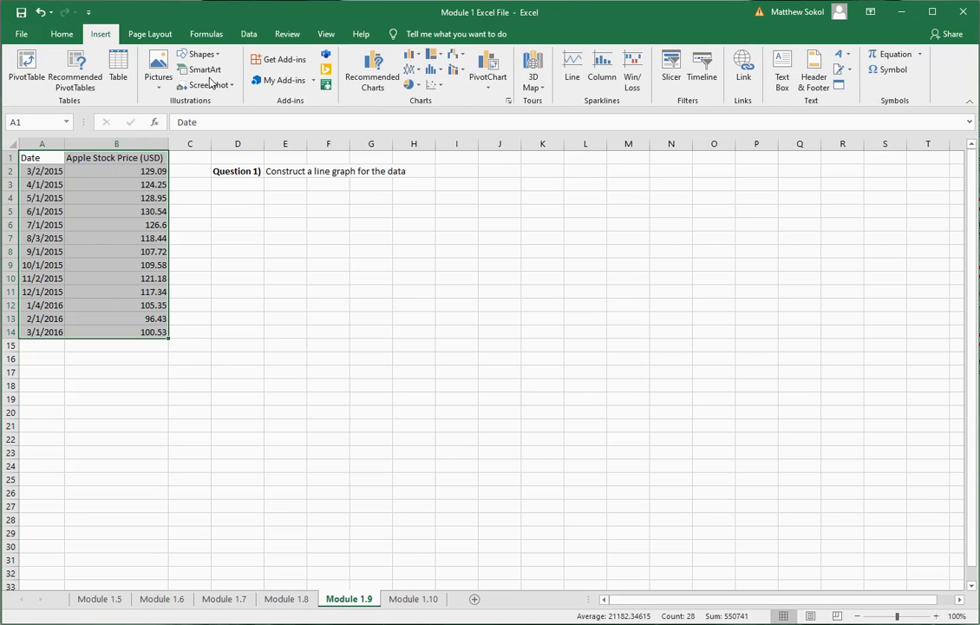
pyautogui.click(373, 74)
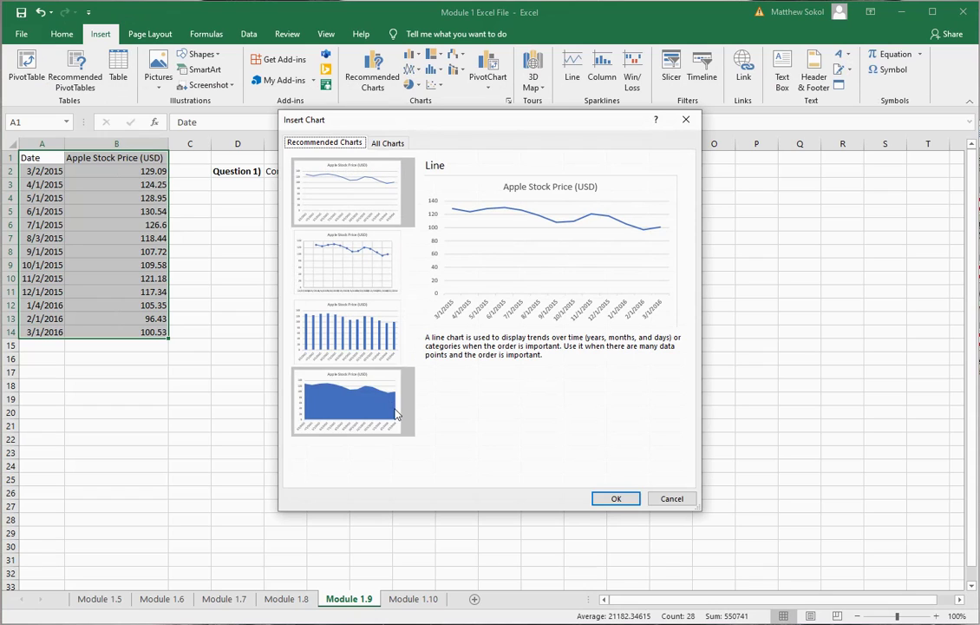
pyautogui.click(388, 143)
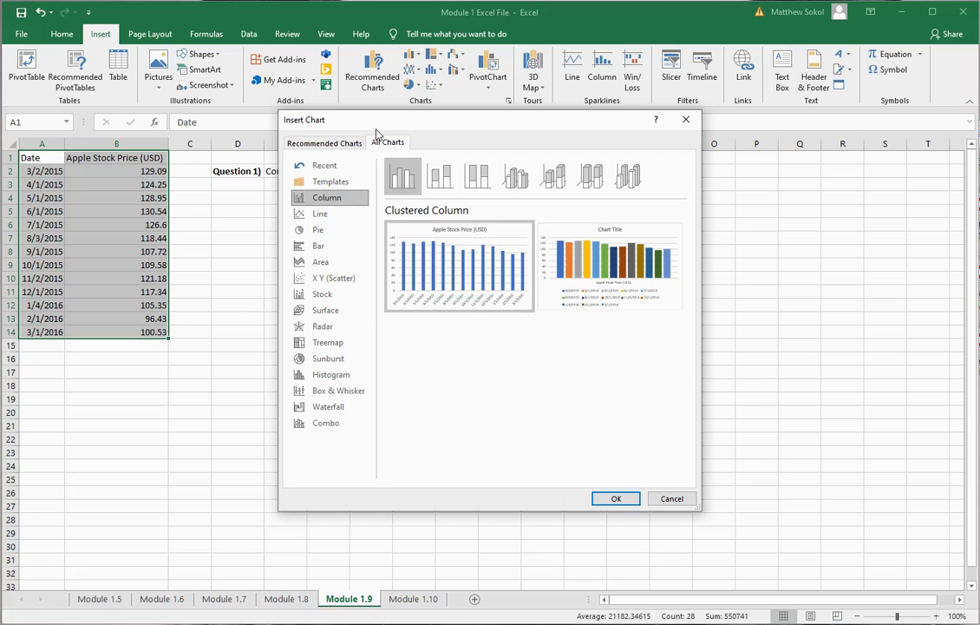
pyautogui.click(323, 281)
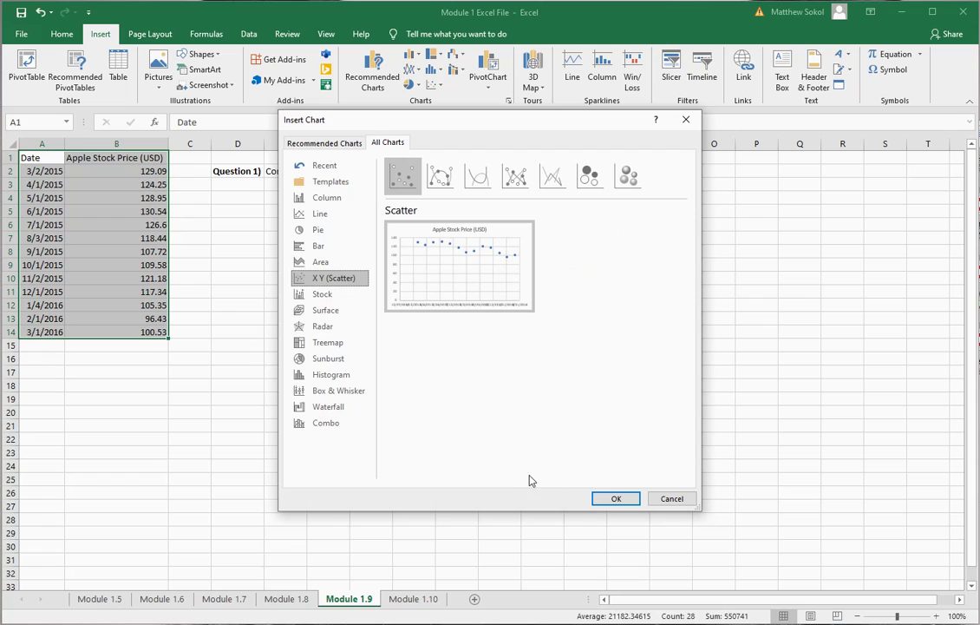
pyautogui.click(617, 498)
pyautogui.moveTo(588, 291); pyautogui.dragTo(474, 201)
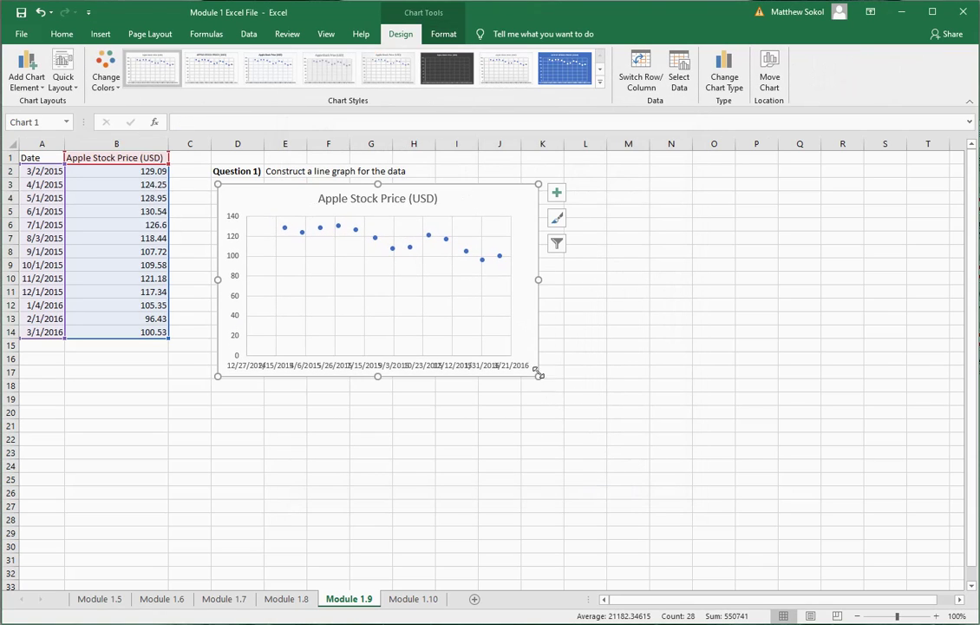
pyautogui.moveTo(538, 373); pyautogui.dragTo(628, 422)
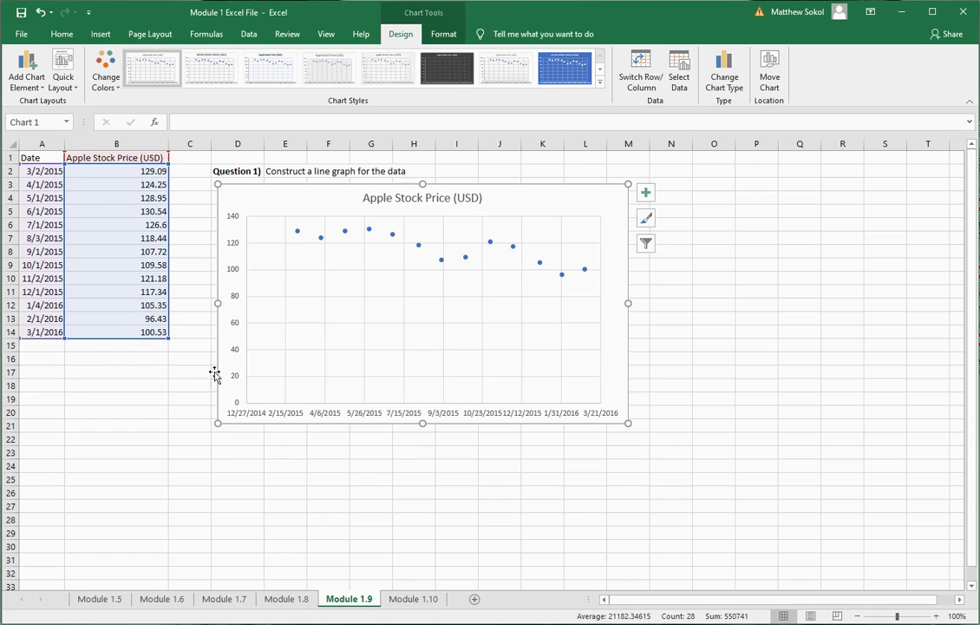
# Step: Set the minimum bound of the stock price chart's vertical axis to 90
pyautogui.rightClick(234, 300)
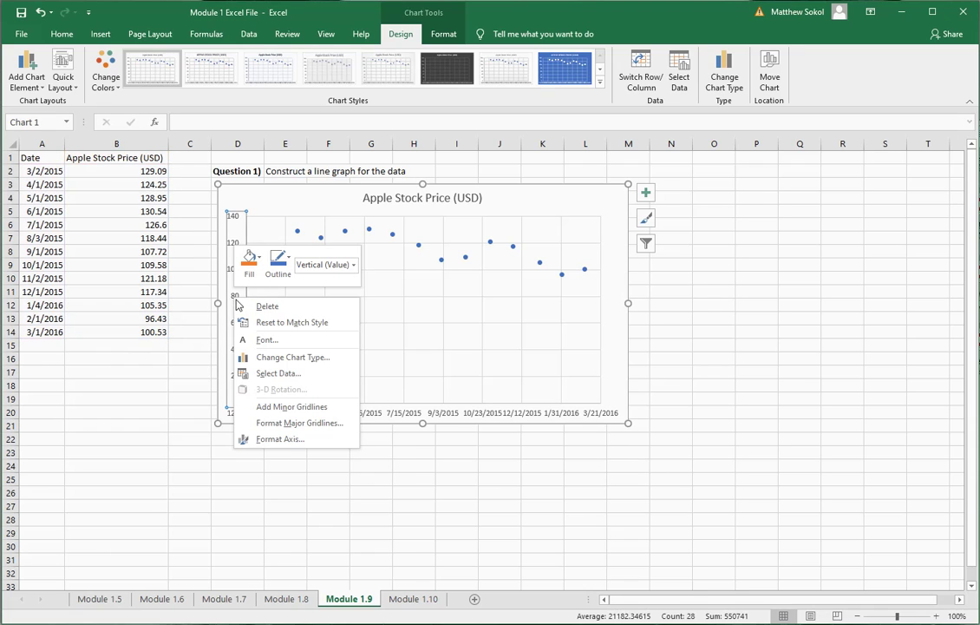
pyautogui.click(271, 439)
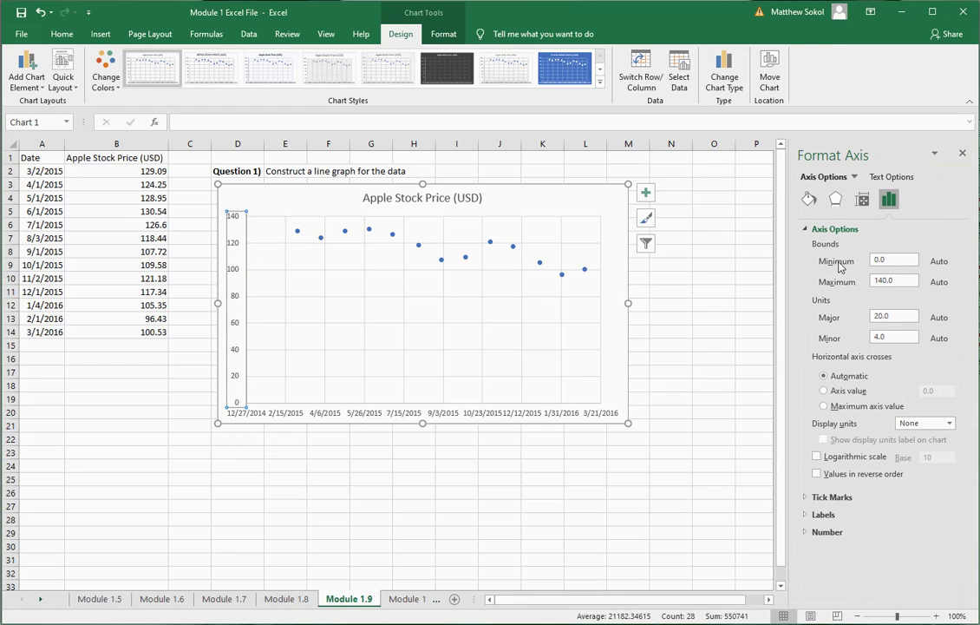
pyautogui.doubleClick(895, 259)
pyautogui.write('90')
pyautogui.press('Return')
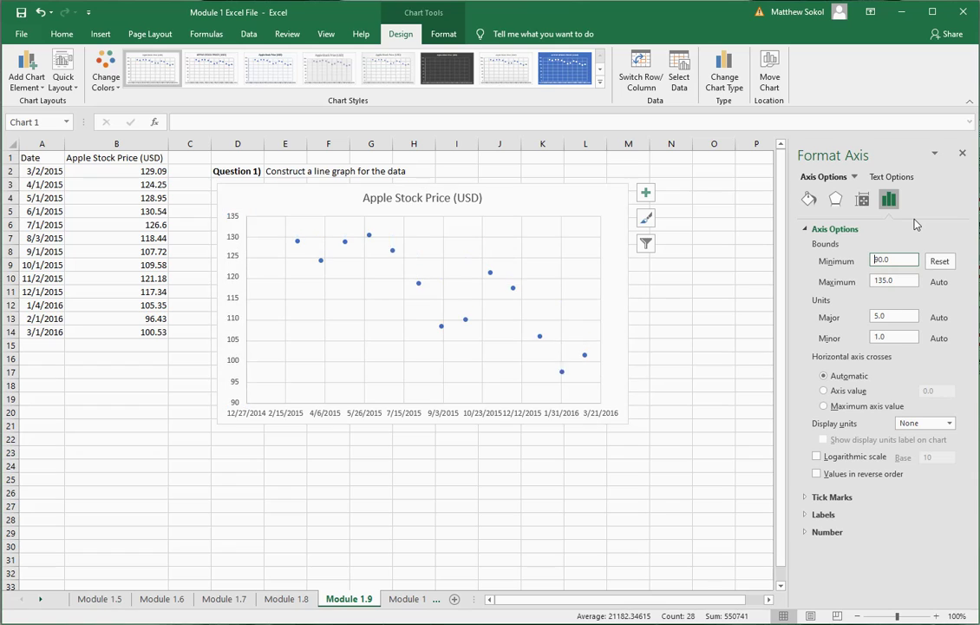
pyautogui.click(703, 392)
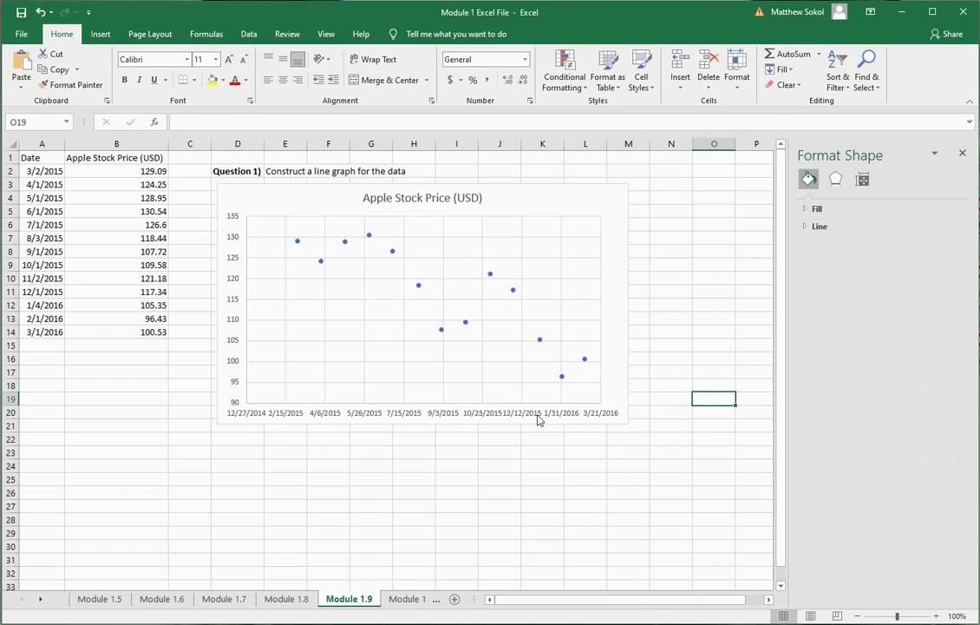
# Step: Set a custom angle of -40° for the date labels on the stock price chart's horizontal axis and close the formatting pane
pyautogui.rightClick(487, 417)
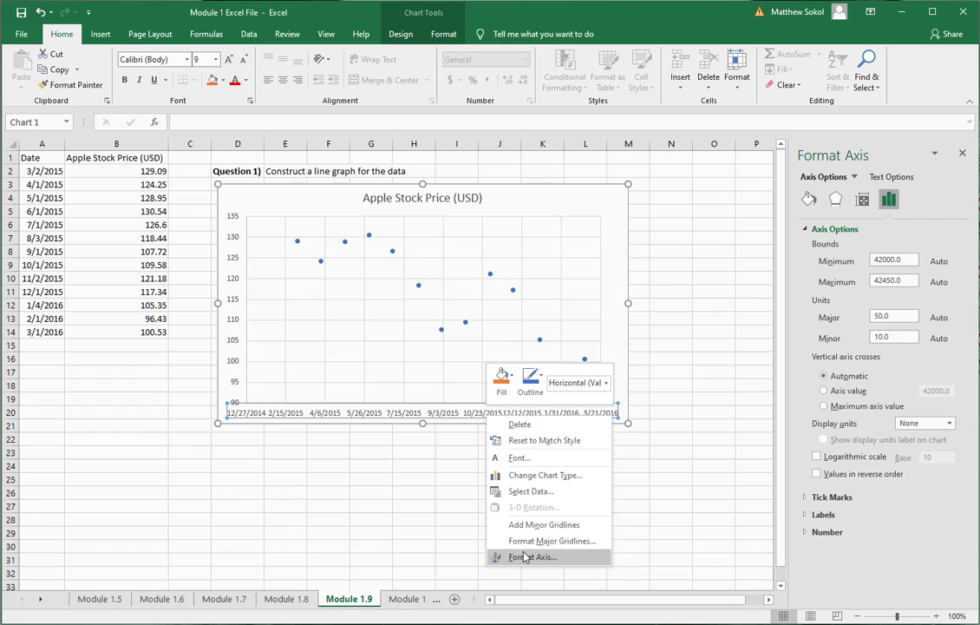
pyautogui.click(520, 556)
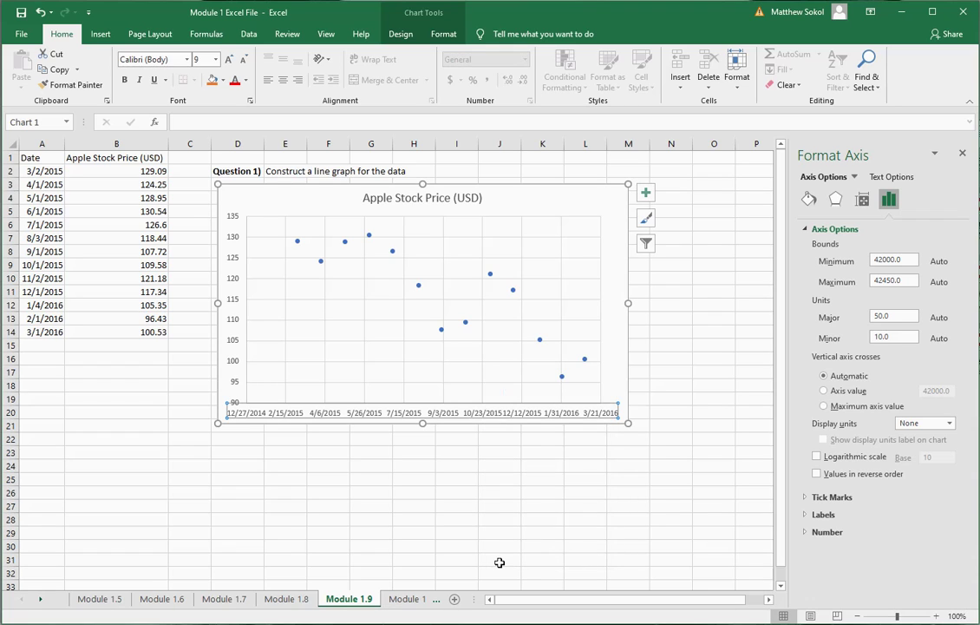
pyautogui.click(861, 200)
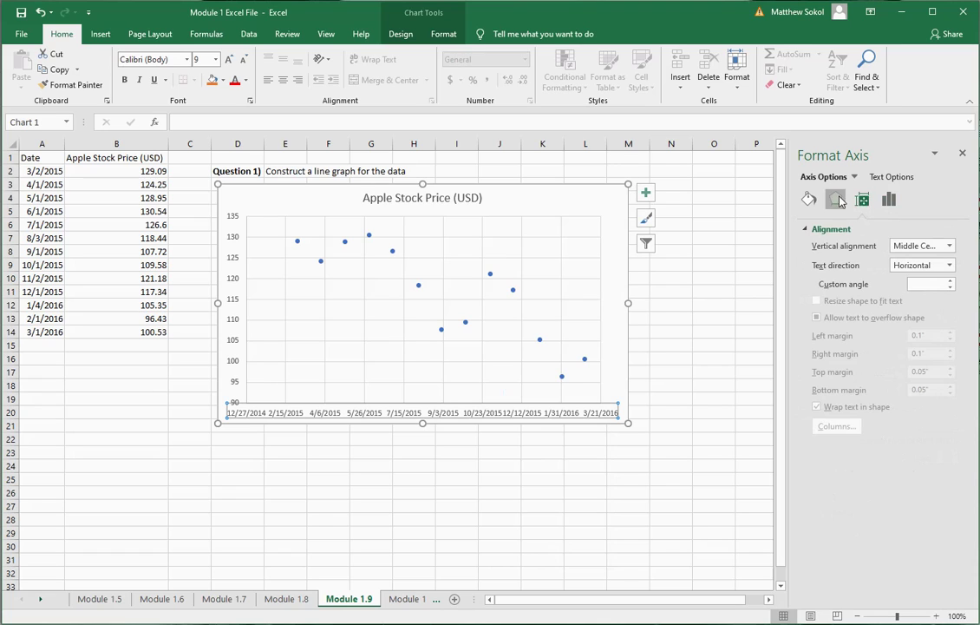
pyautogui.click(836, 200)
pyautogui.click(863, 201)
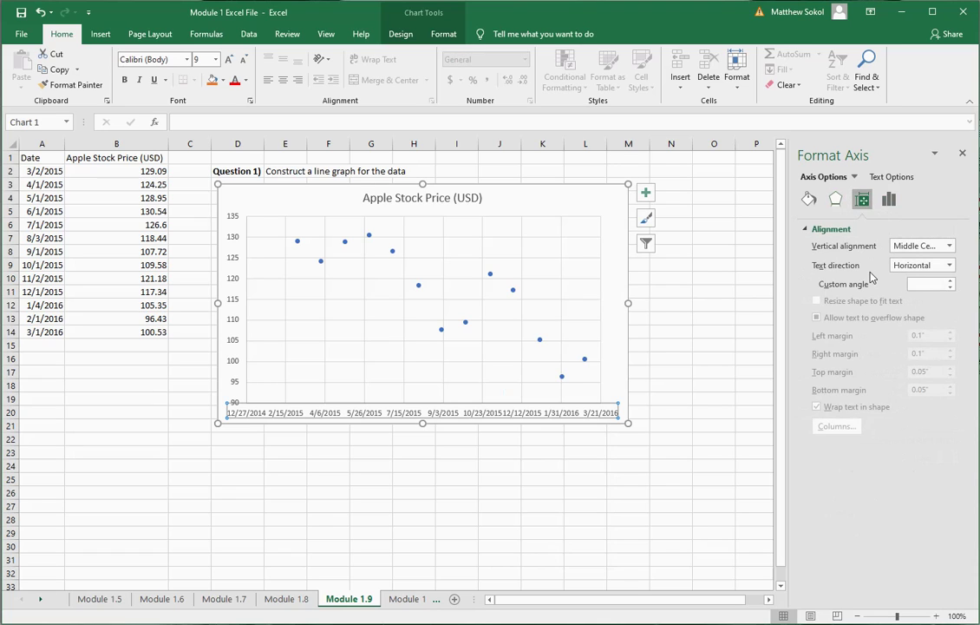
pyautogui.click(950, 287)
pyautogui.click(951, 287)
pyautogui.click(951, 287)
pyautogui.click(950, 287)
pyautogui.click(951, 287)
pyautogui.click(951, 287)
pyautogui.click(950, 287)
pyautogui.moveTo(951, 287); pyautogui.dragTo(951, 287)
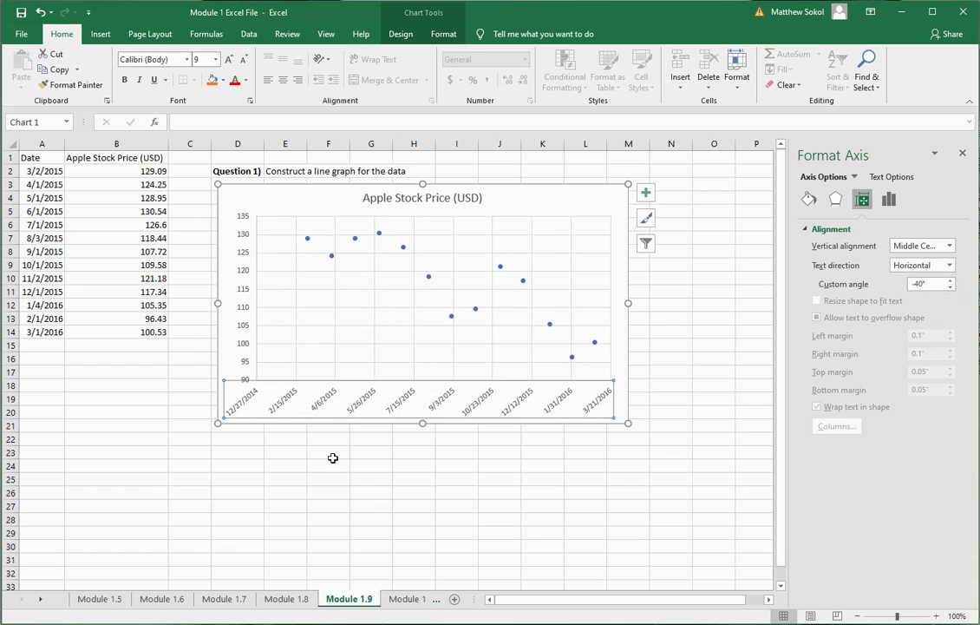
pyautogui.press('Escape')
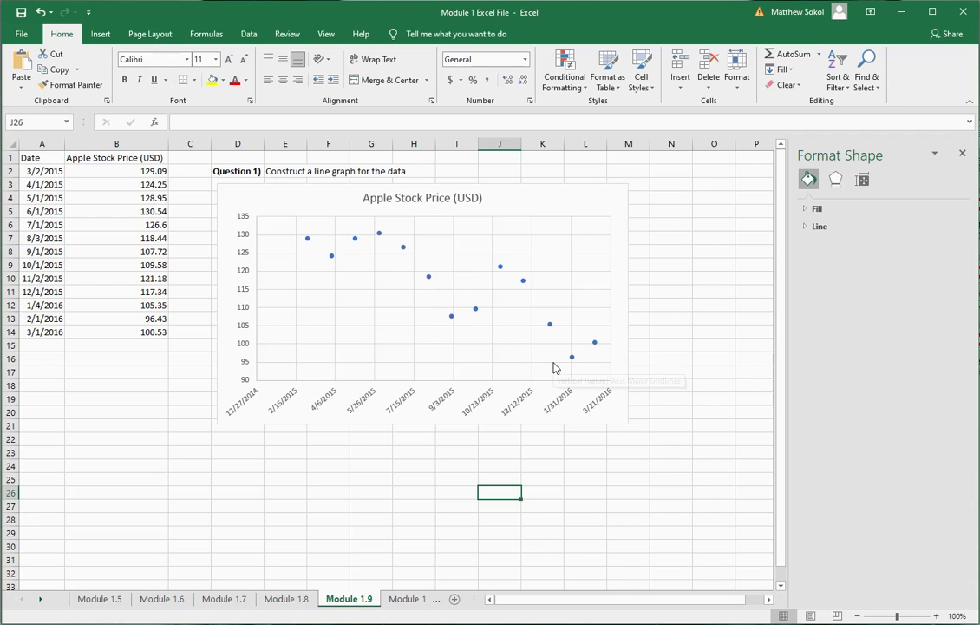
pyautogui.click(963, 153)
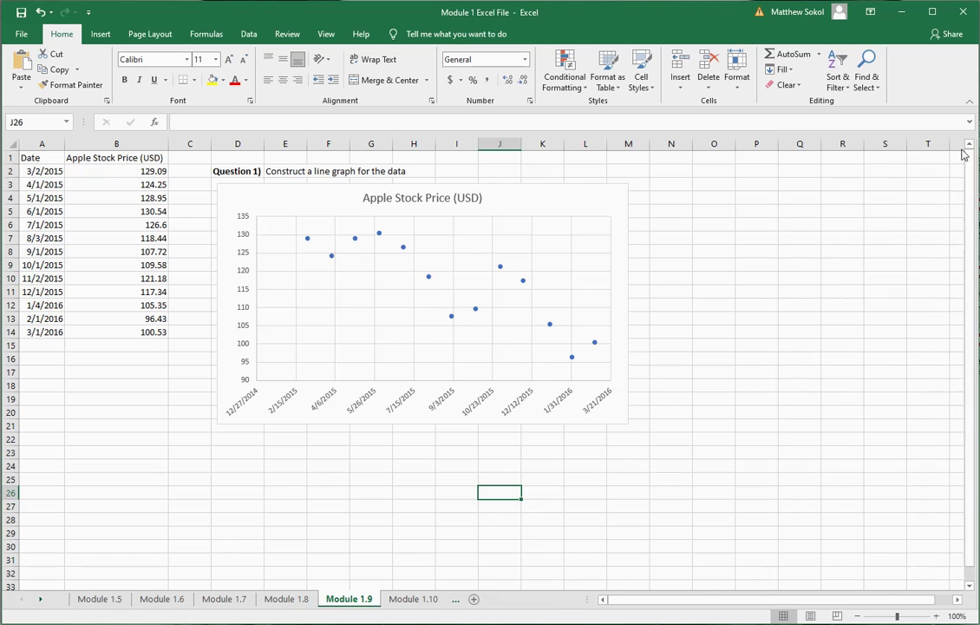
pyautogui.click(403, 598)
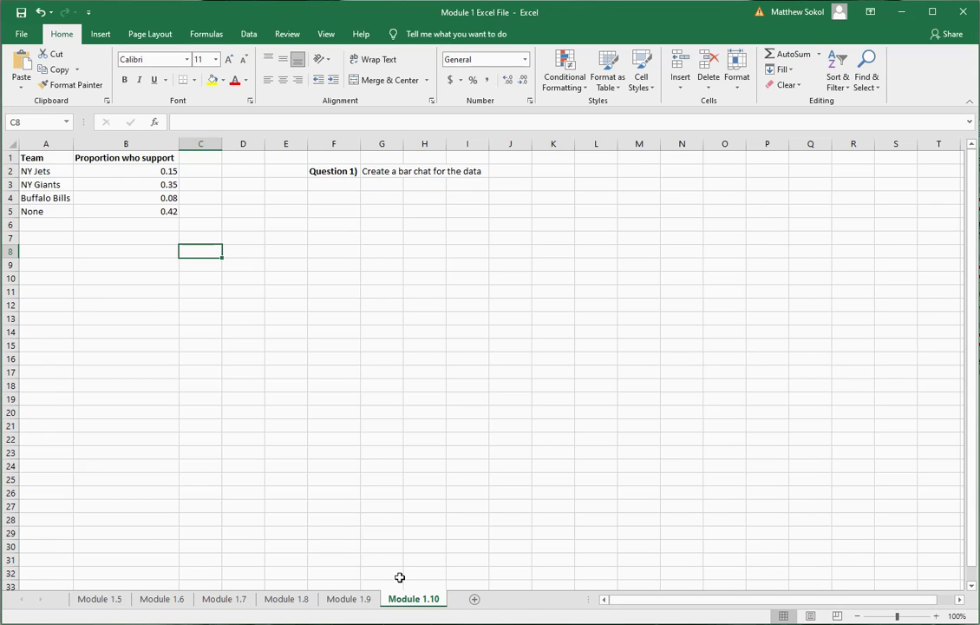
pyautogui.click(276, 599)
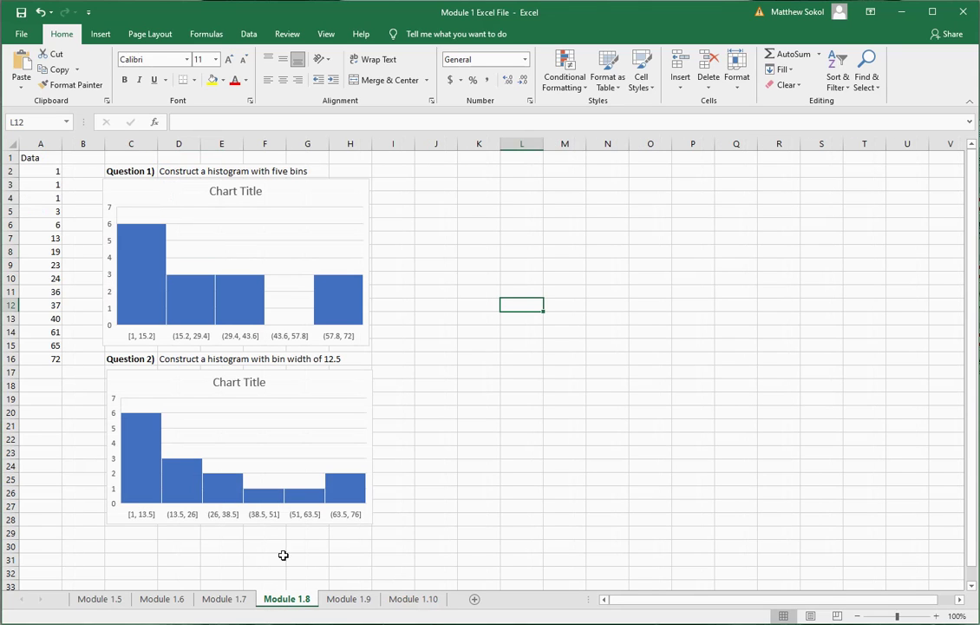
pyautogui.moveTo(279, 497)
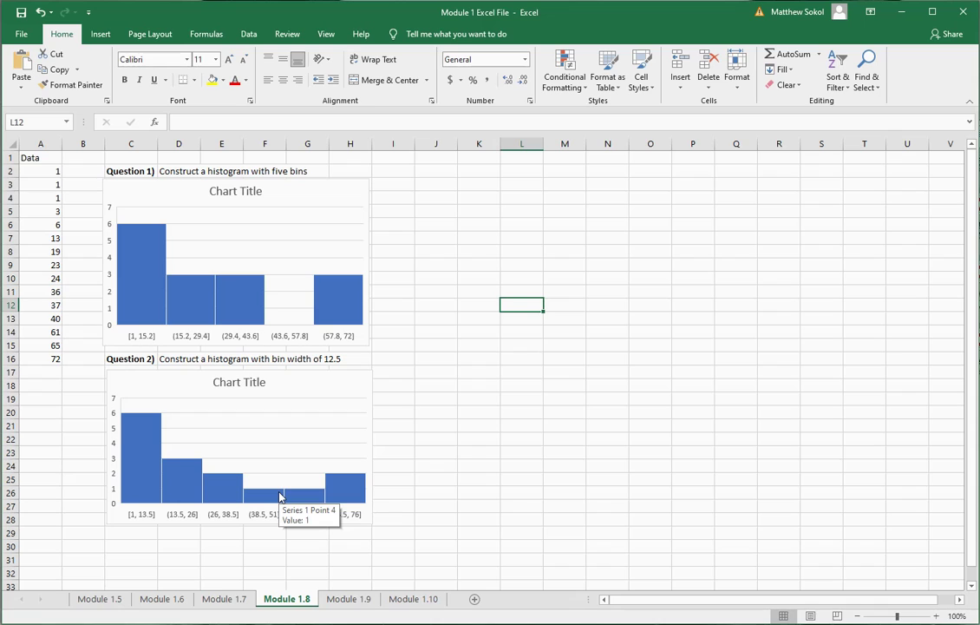
# Step: On the Module 1.10 sheet, insert a clustered bar chart of A1:B5 and place it below Question 1, covering about D6 to K20
pyautogui.click(420, 599)
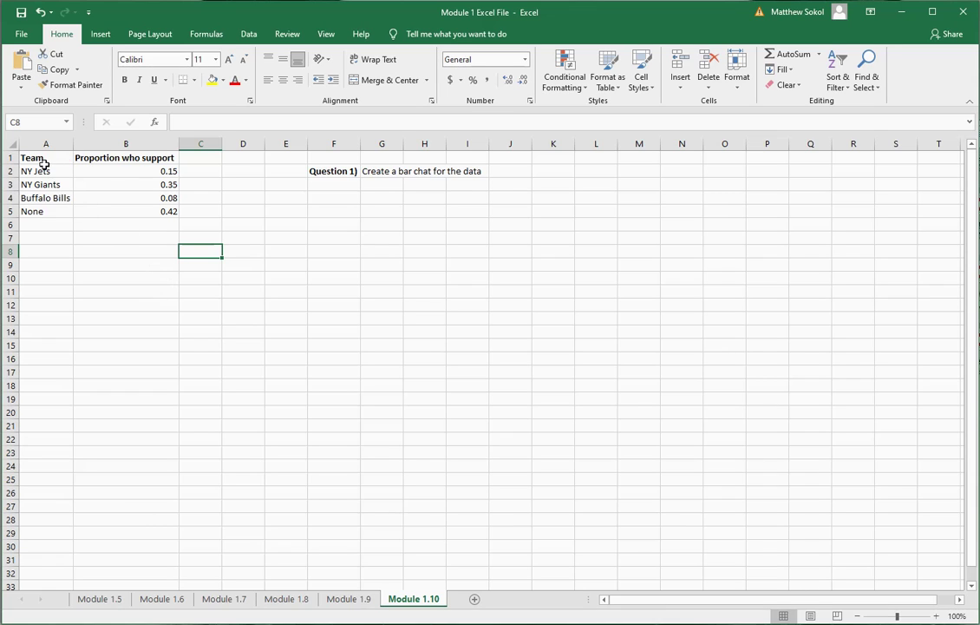
pyautogui.moveTo(48, 157); pyautogui.dragTo(163, 208)
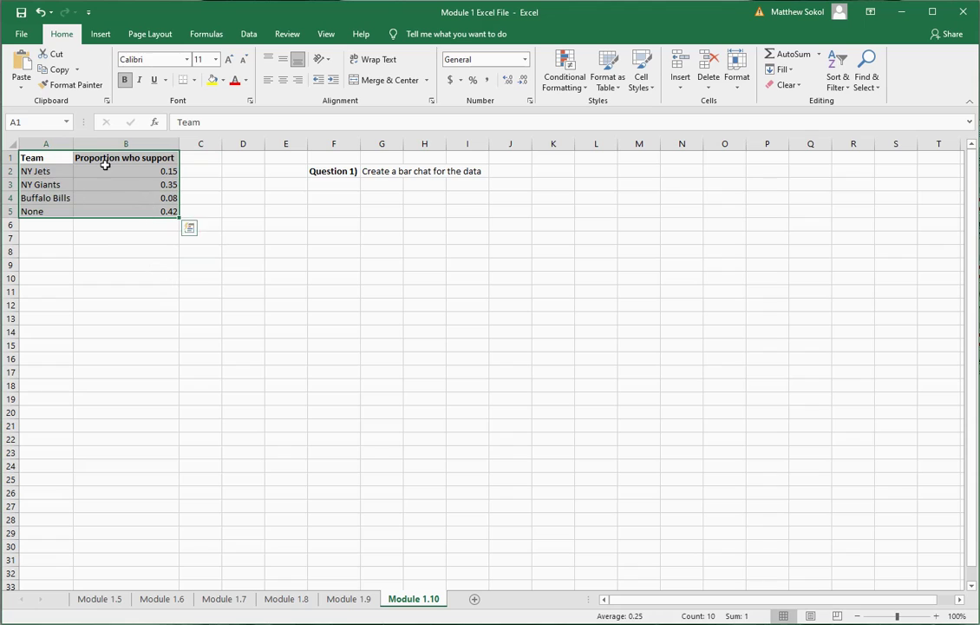
pyautogui.click(100, 34)
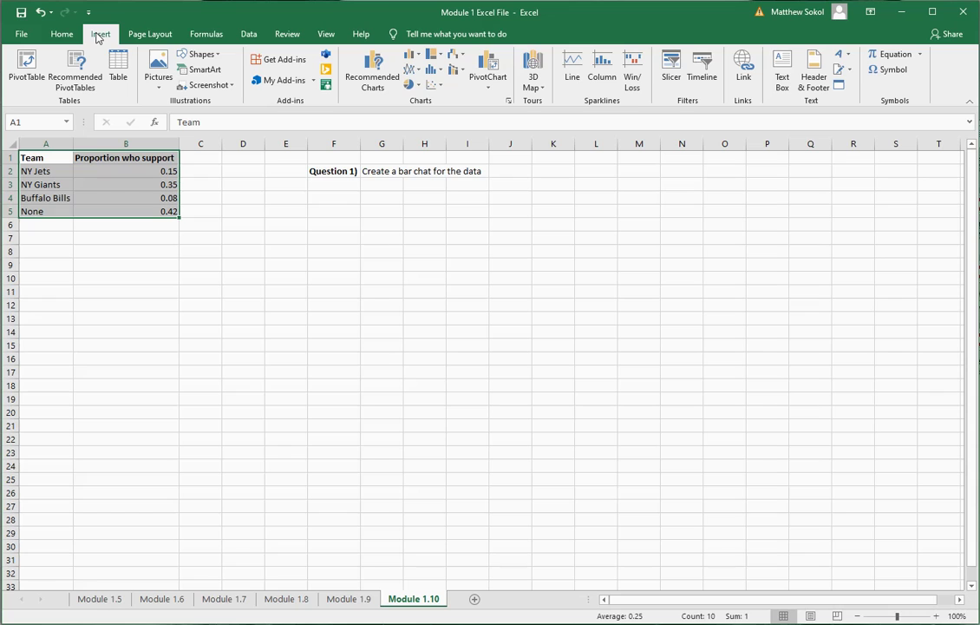
pyautogui.click(373, 69)
pyautogui.click(384, 144)
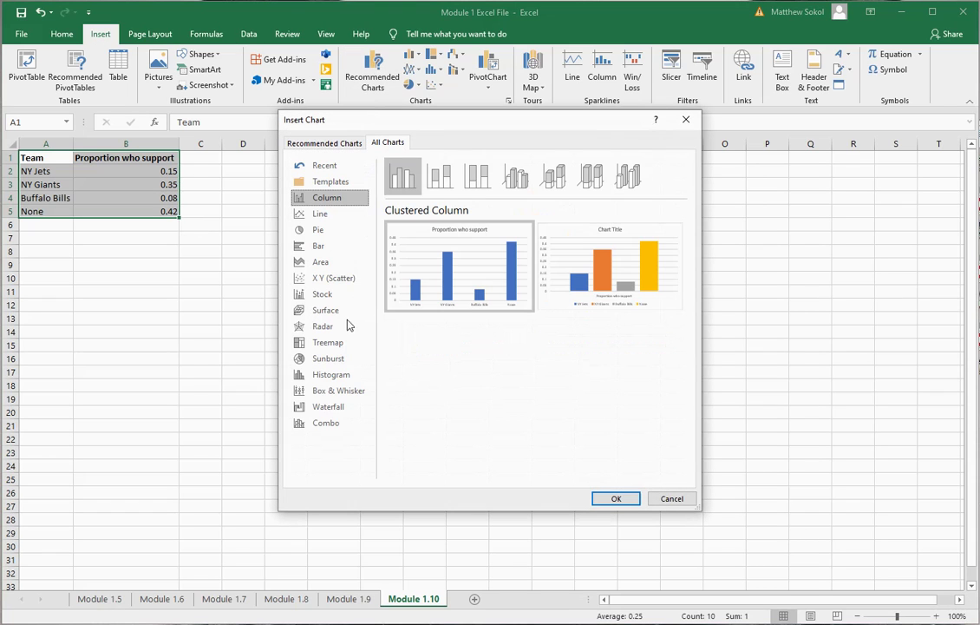
pyautogui.click(326, 250)
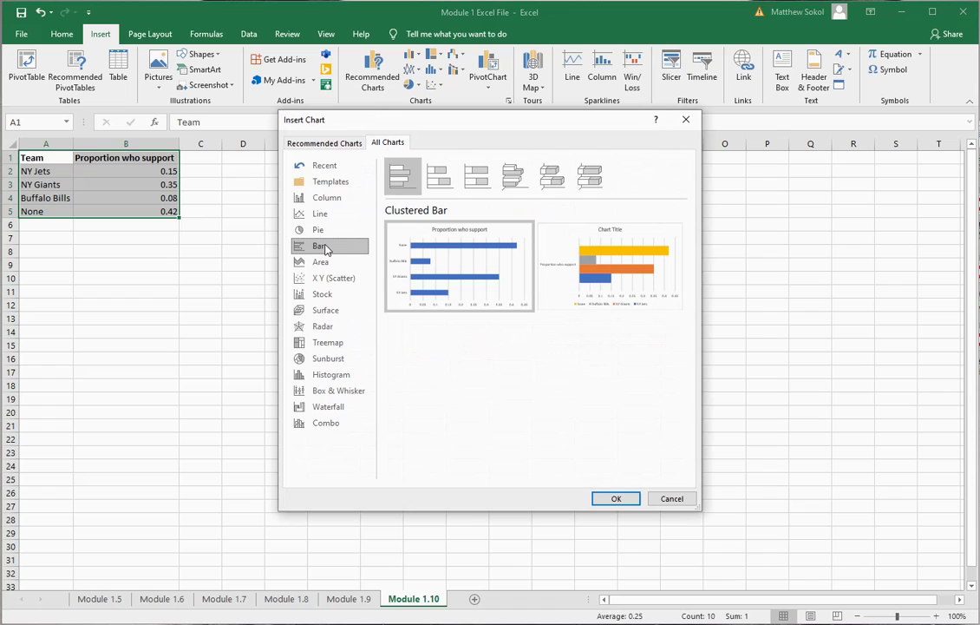
pyautogui.moveTo(417, 277)
pyautogui.click(616, 497)
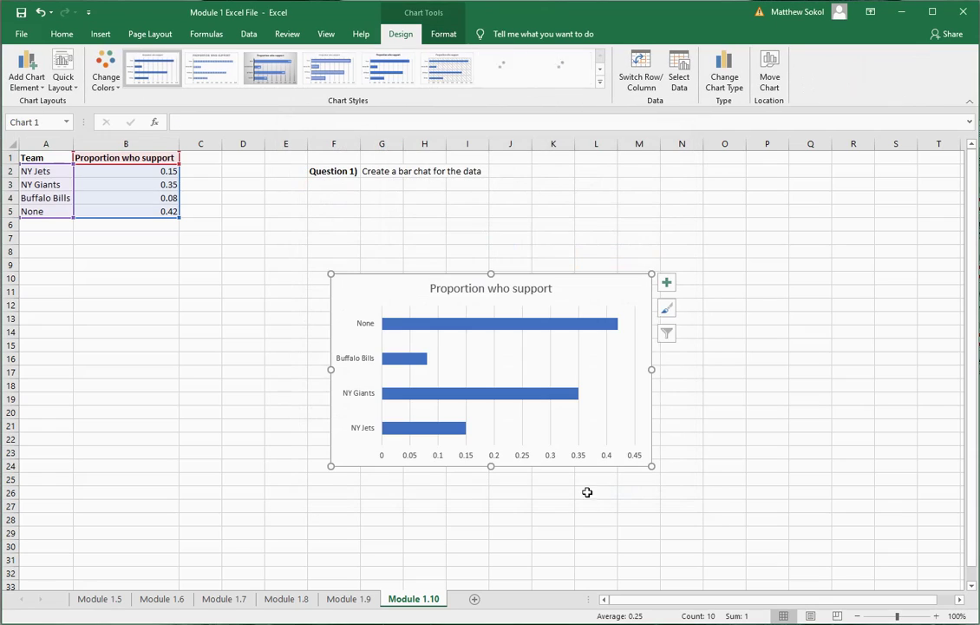
pyautogui.moveTo(378, 280); pyautogui.dragTo(273, 231)
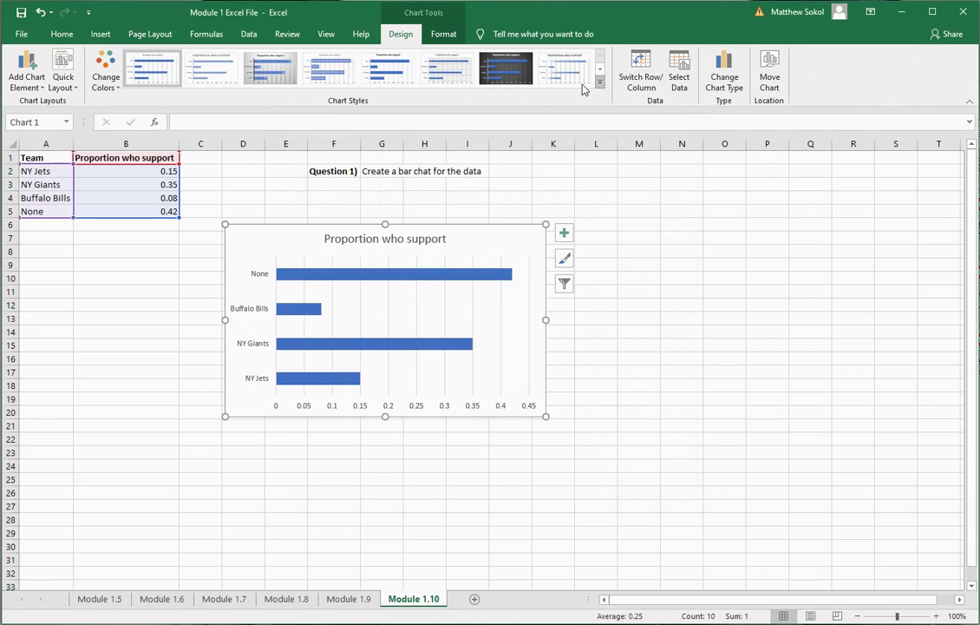
pyautogui.click(600, 71)
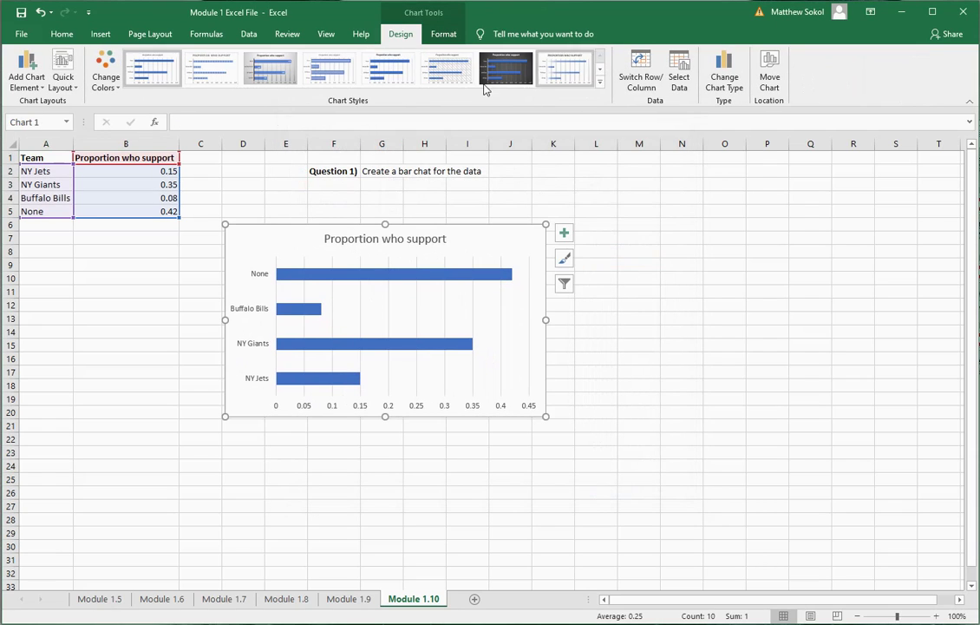
pyautogui.click(64, 79)
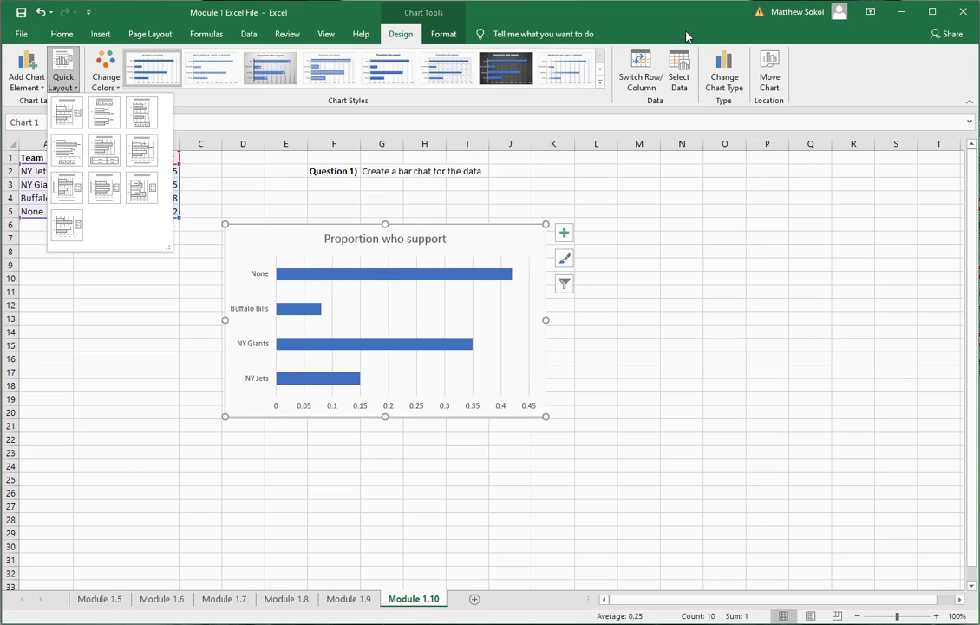
pyautogui.click(768, 80)
pyautogui.click(929, 377)
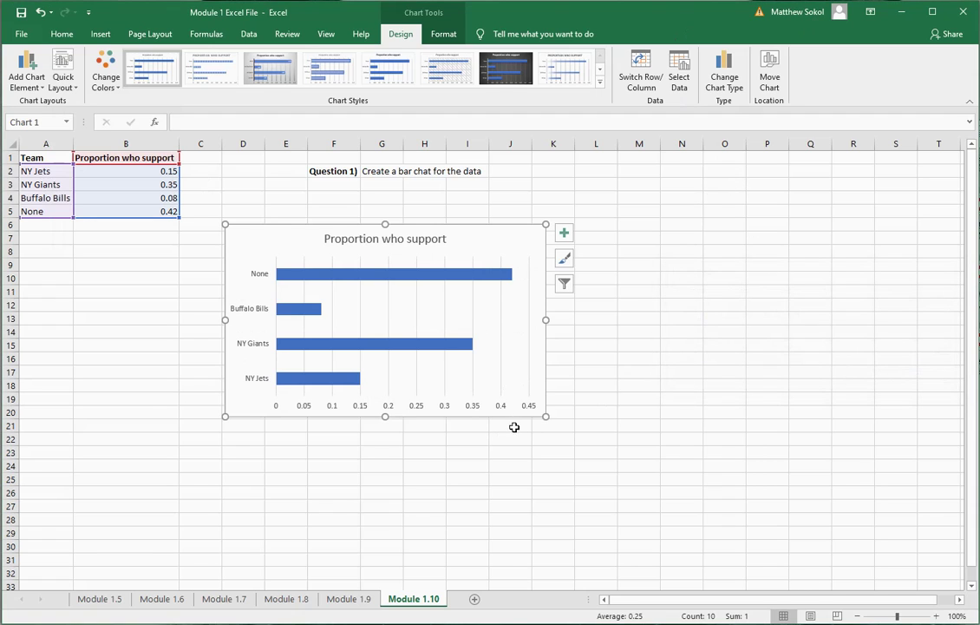
pyautogui.click(727, 374)
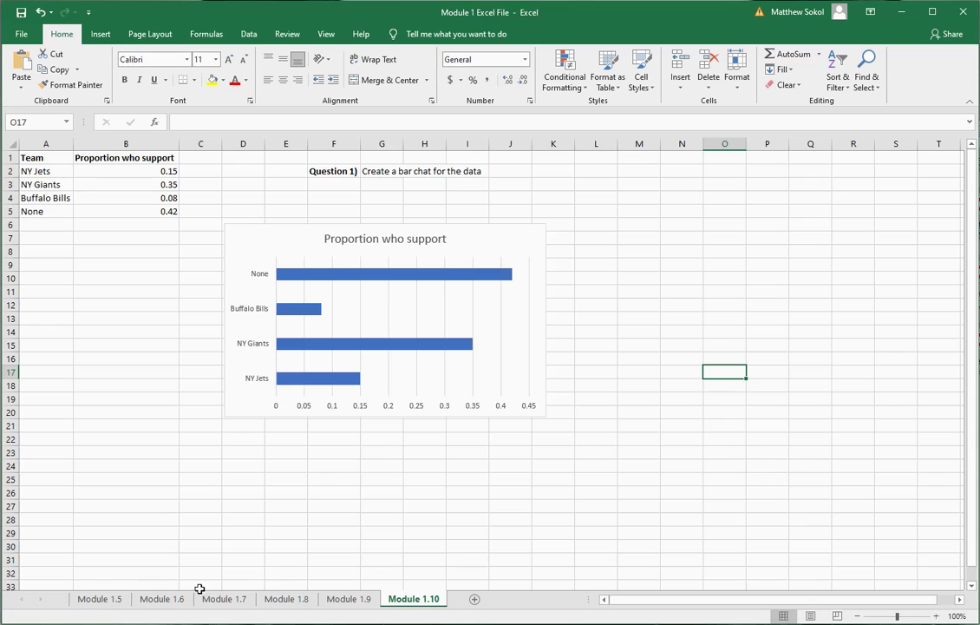
# Step: Review the completed answers and charts on each sheet from Module 1.5 through Module 1.10
pyautogui.click(98, 598)
pyautogui.click(160, 598)
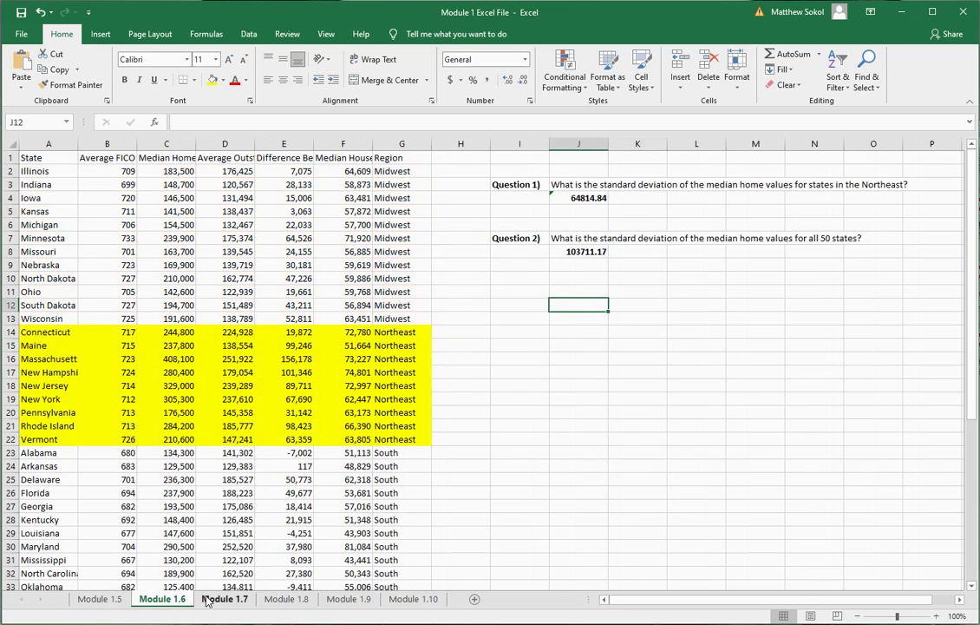
pyautogui.click(208, 598)
pyautogui.click(281, 597)
pyautogui.click(347, 598)
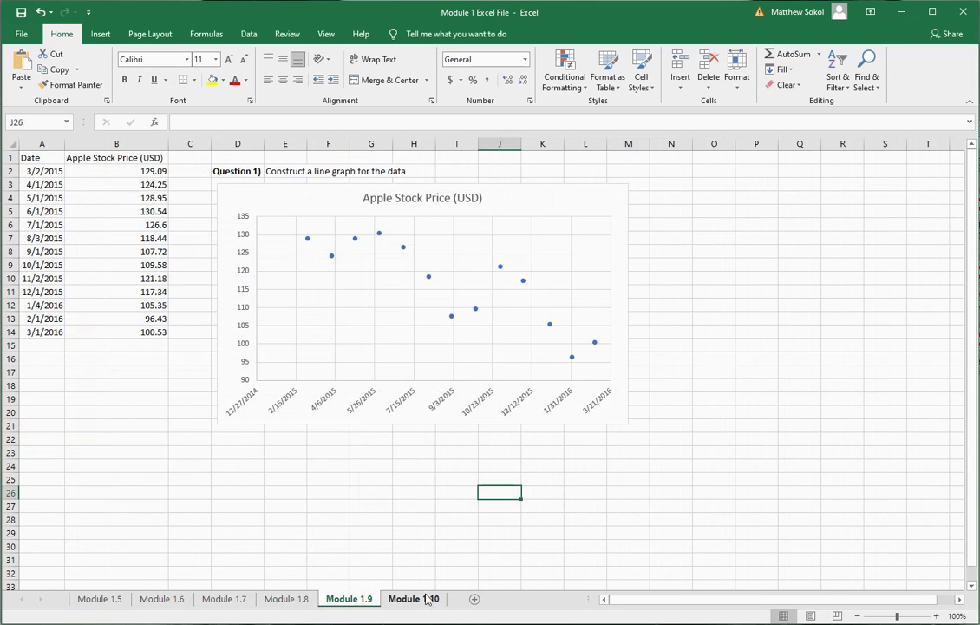
pyautogui.click(415, 599)
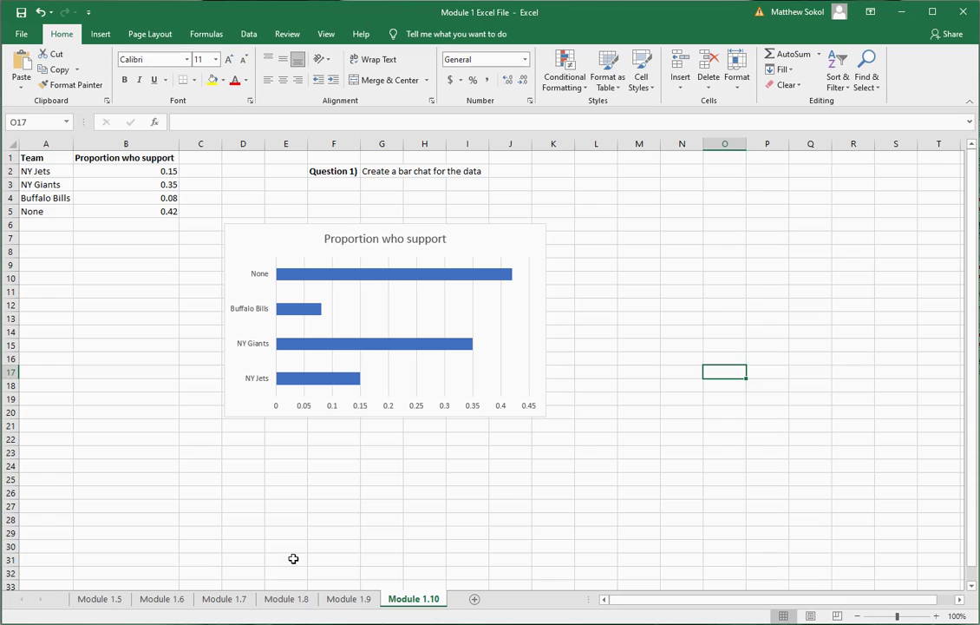
pyautogui.hotkey('ctrl', 'F10')
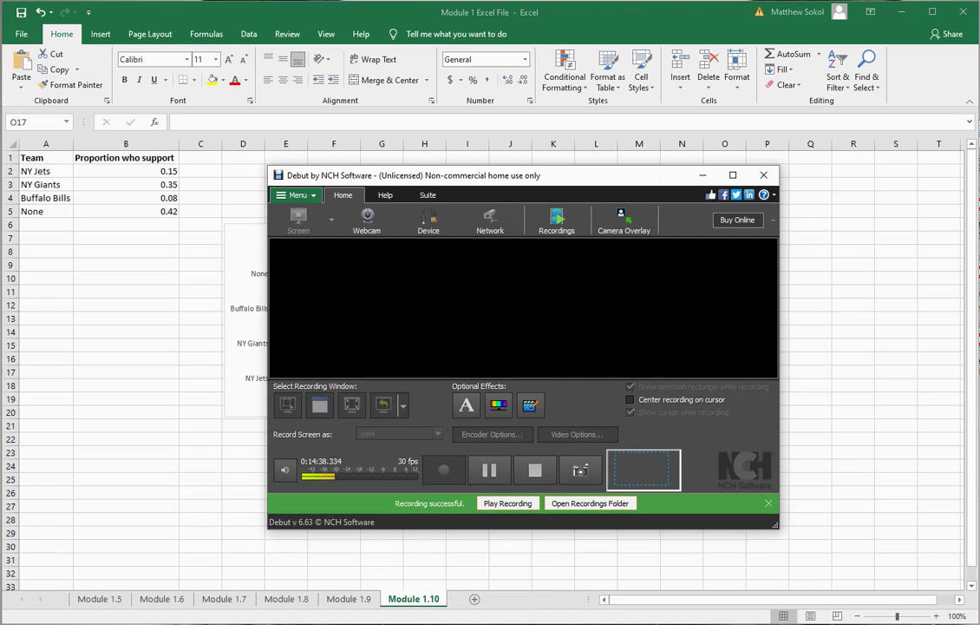